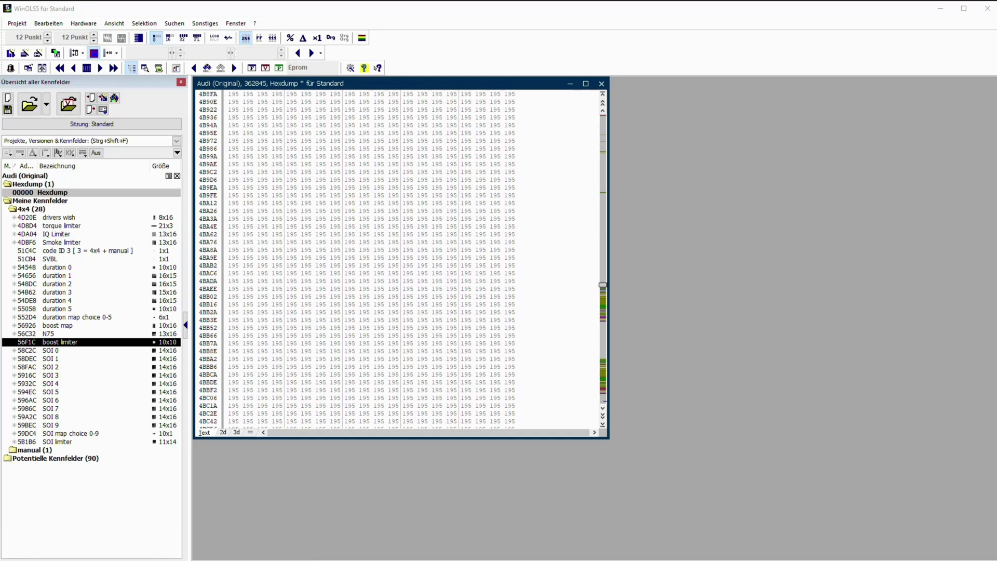
Search the hexdump for the decimal sequence 039 070 and settle on the match at address 531A4
left_click(445, 342)
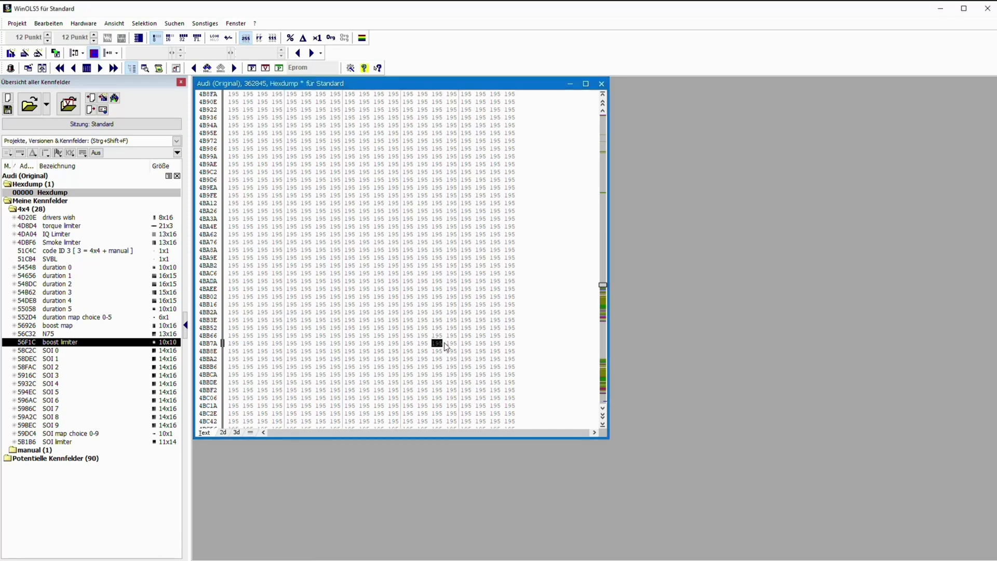
key("ctrl+f")
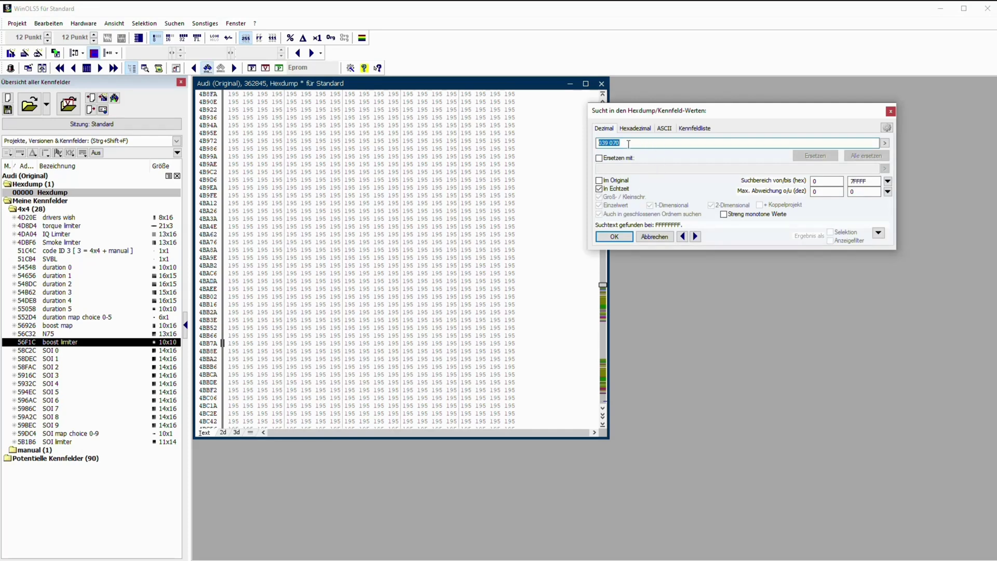
type("039")
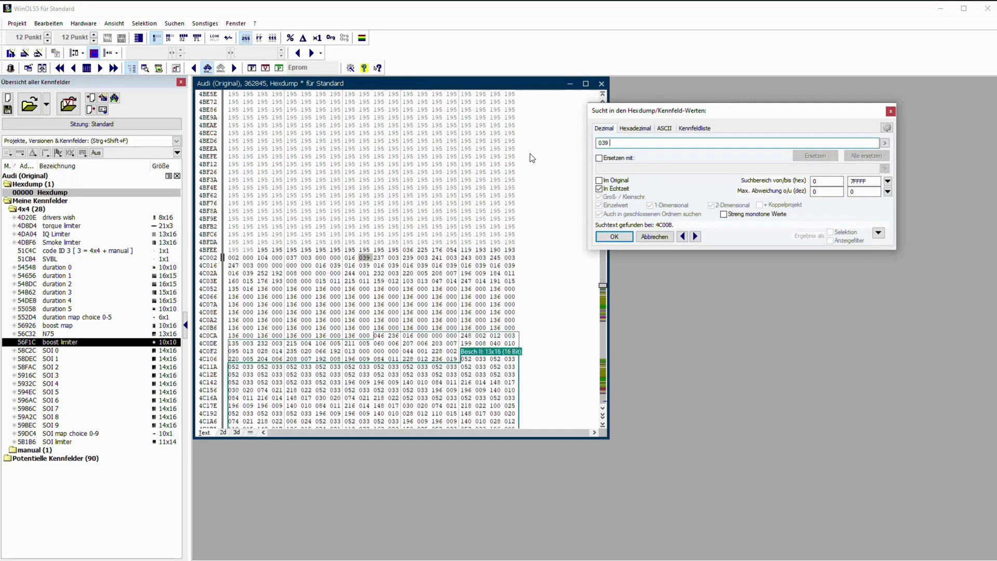
type(" 070")
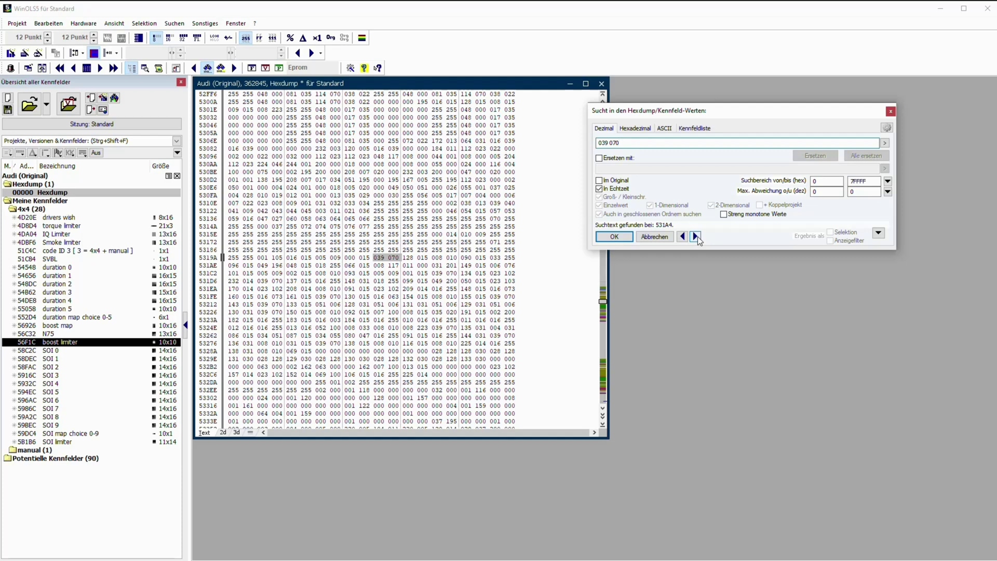
left_click(696, 236)
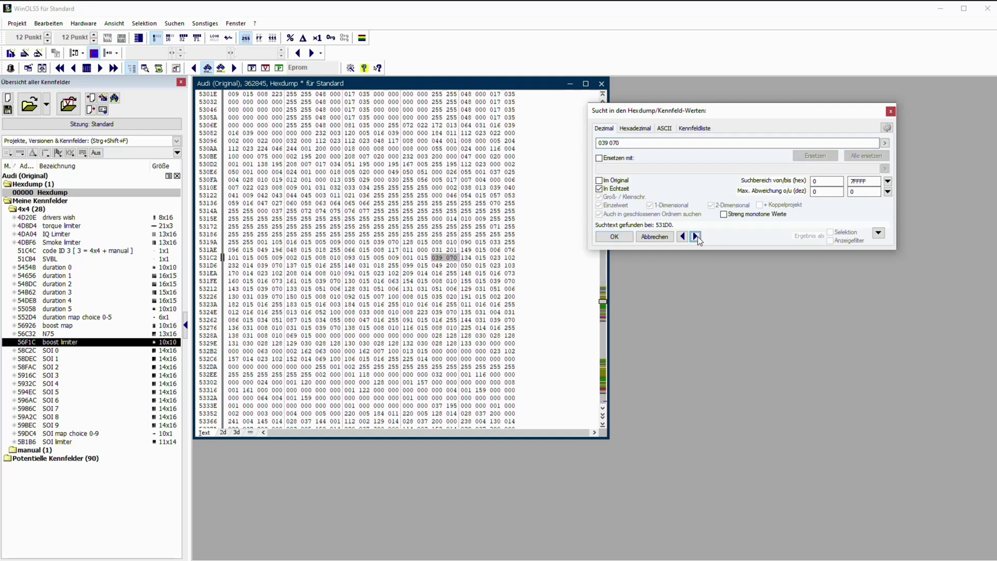
left_click(682, 237)
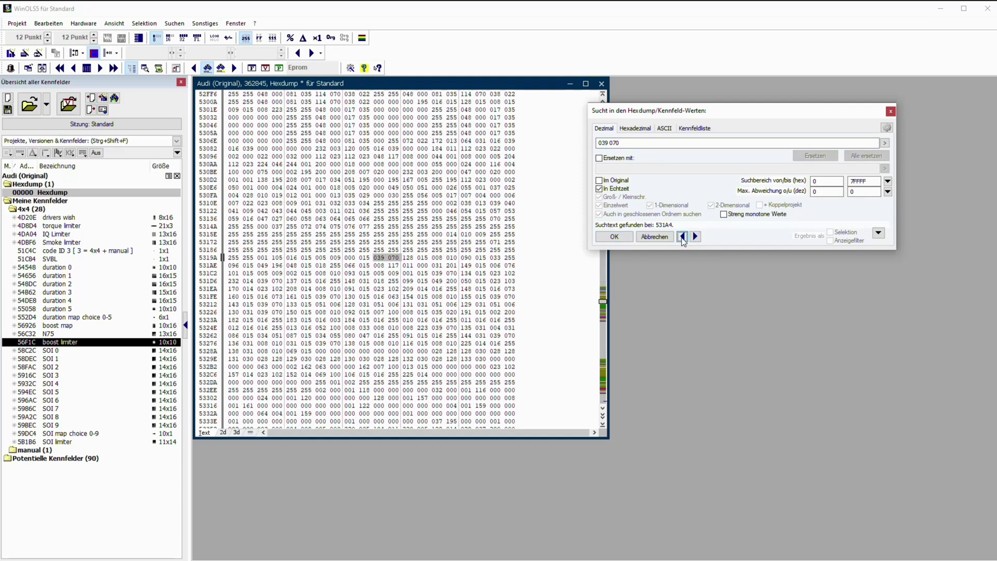
Create a single-value map on the 039 byte at 531A4 and name it "Anzeigenummer IQ 1/10"
left_click(396, 258)
left_click(396, 259)
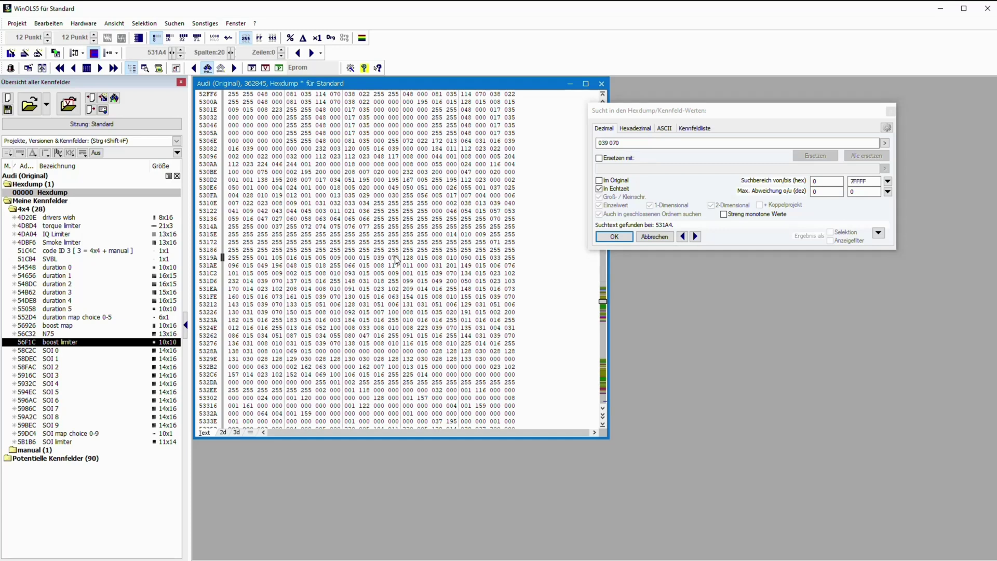
left_click(383, 263)
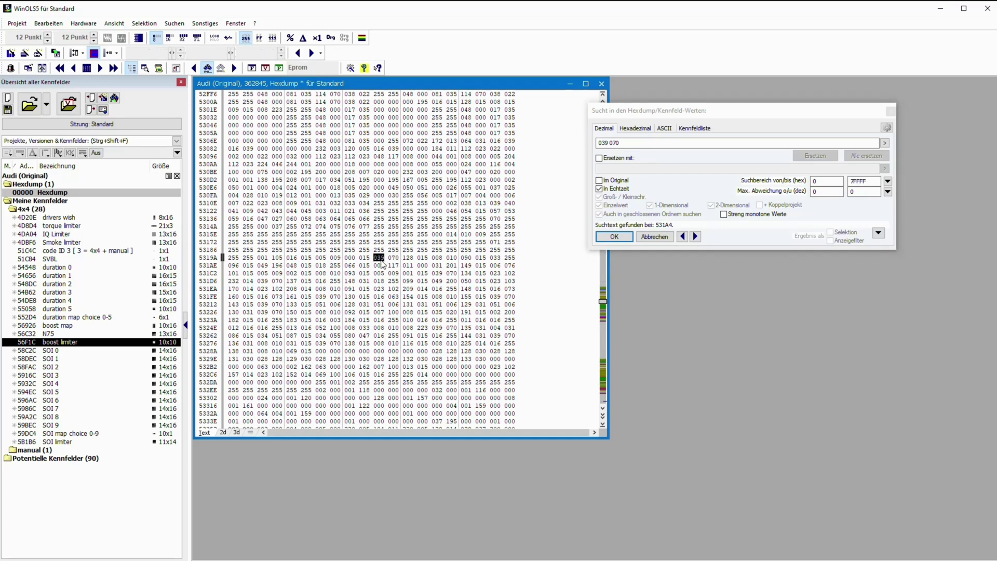
key("k")
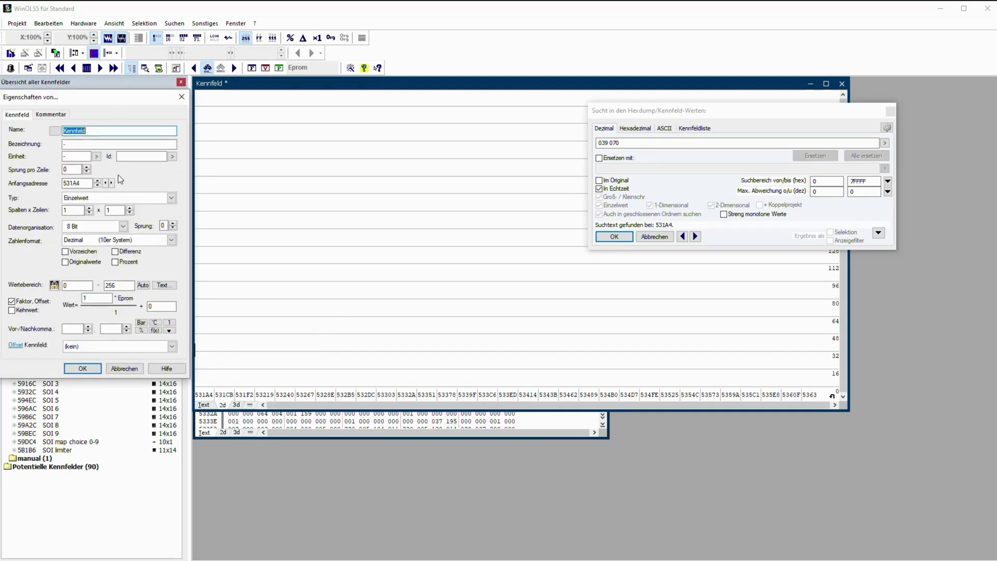
type("A")
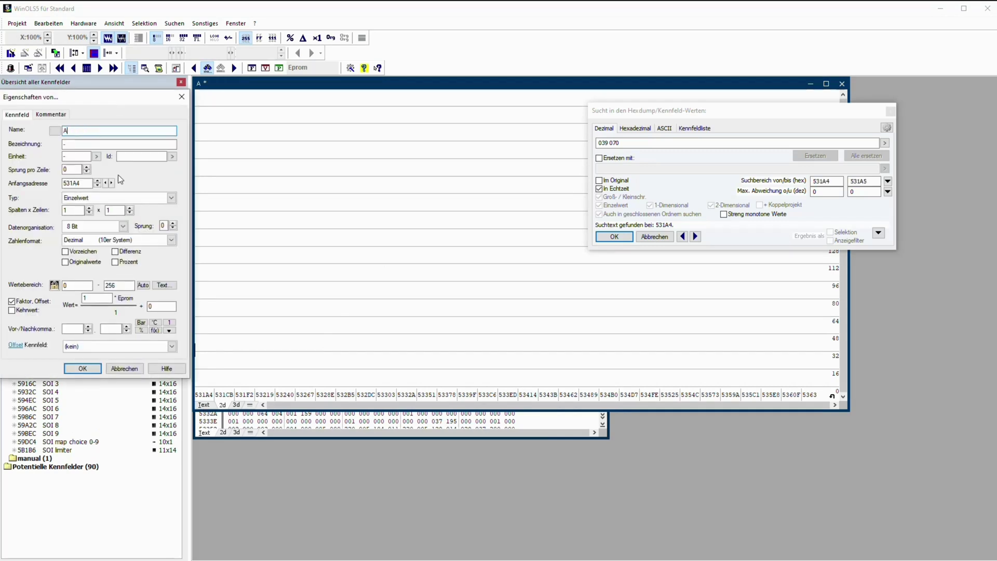
type("nzeigenummer IQ 1/10")
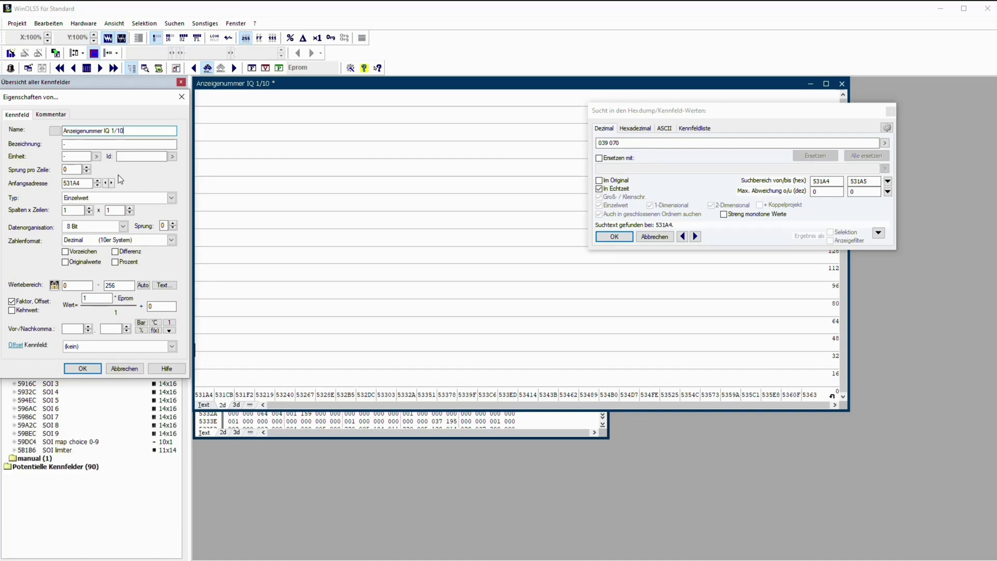
key("Return")
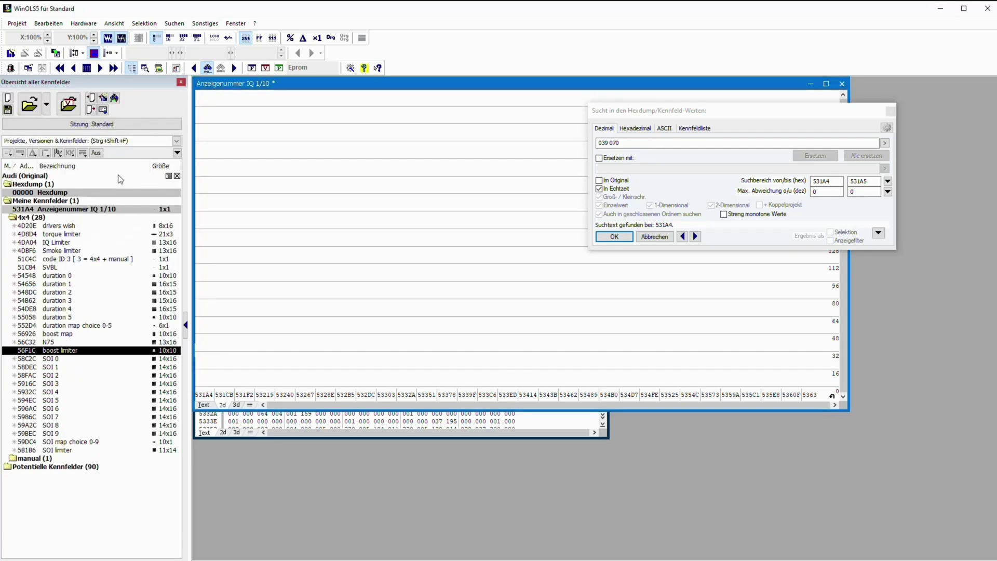
Show the Anzeigenummer IQ 1/10 map as text, shrink its window, and arrange it and the search dialog clear of the matched bytes
left_click(204, 405)
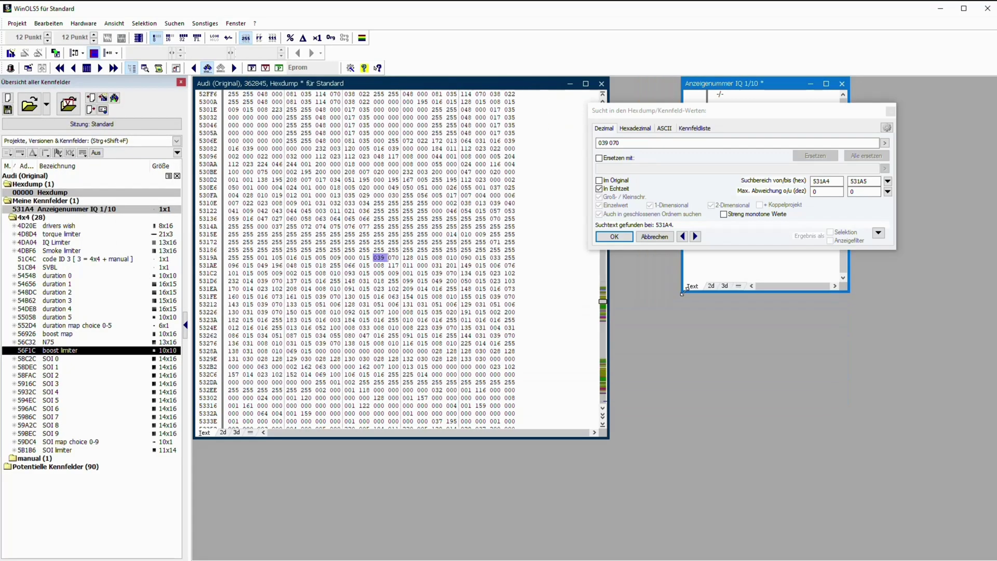
left_click_drag(754, 88, 732, 282)
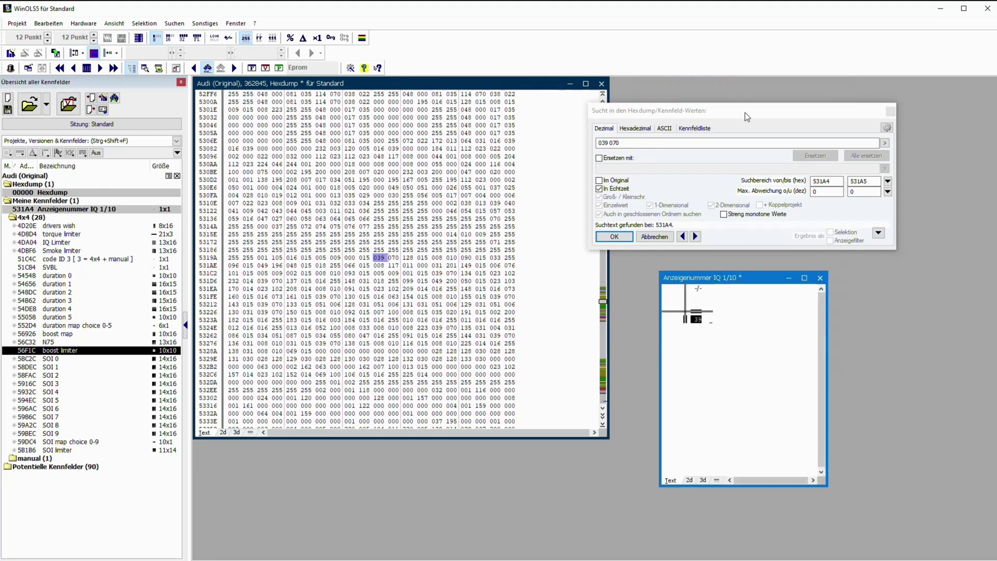
left_click_drag(744, 112, 440, 420)
left_click_drag(768, 486, 763, 352)
Create a single-value map on the 070 byte at 531A5 and name it "Normierwert IQ 1/10"
left_click(394, 258)
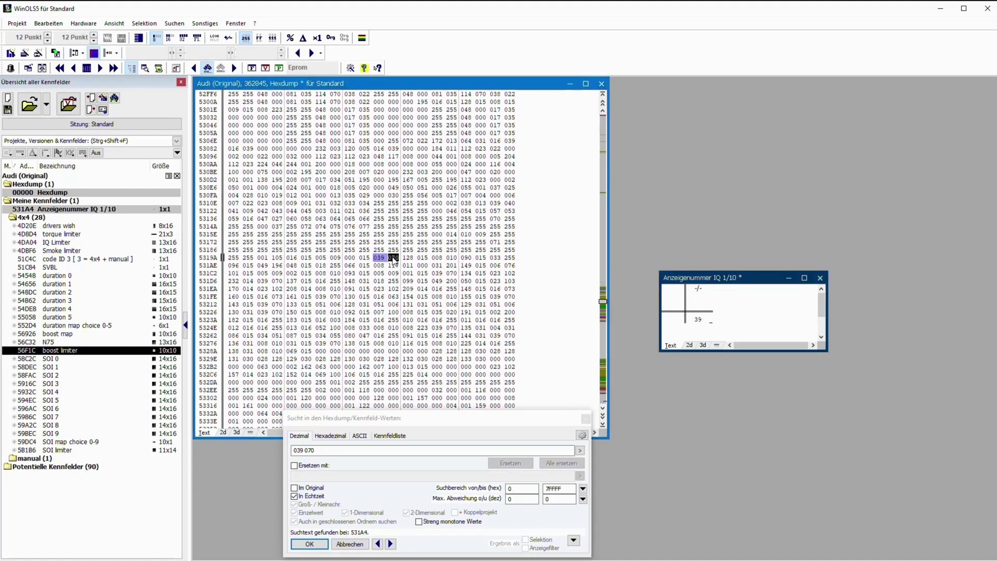
key("k")
key("p")
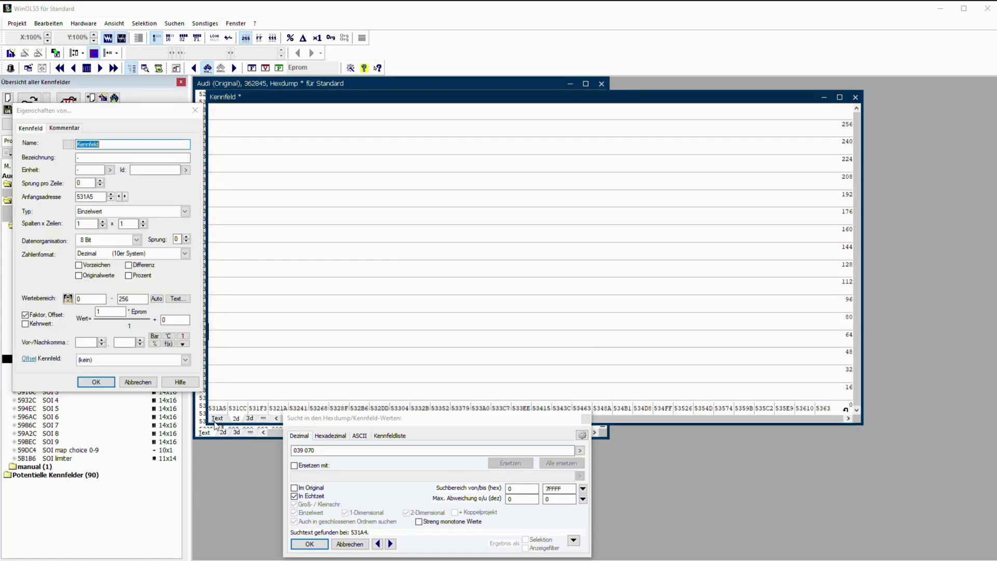
type("Normier")
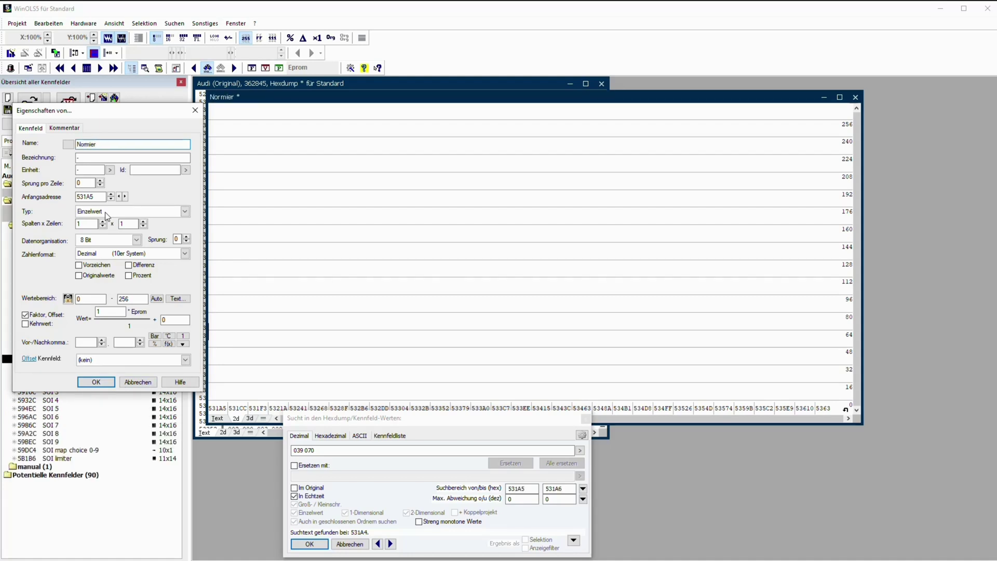
type("wert IQ 1/10")
key("Return")
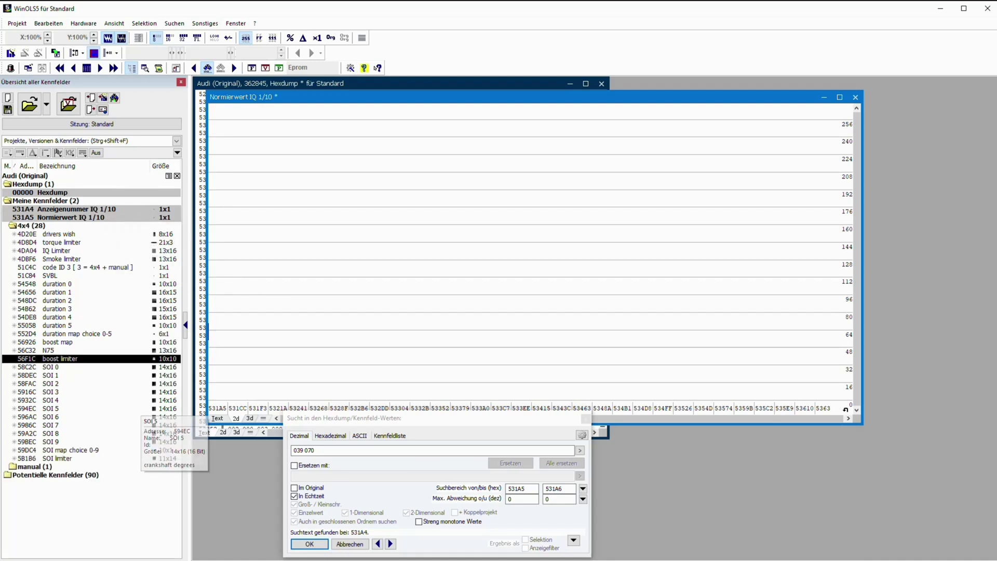
Show the Normierwert IQ 1/10 map as text and place its shrunken window beside the narrowed Anzeigenummer window
left_click(218, 418)
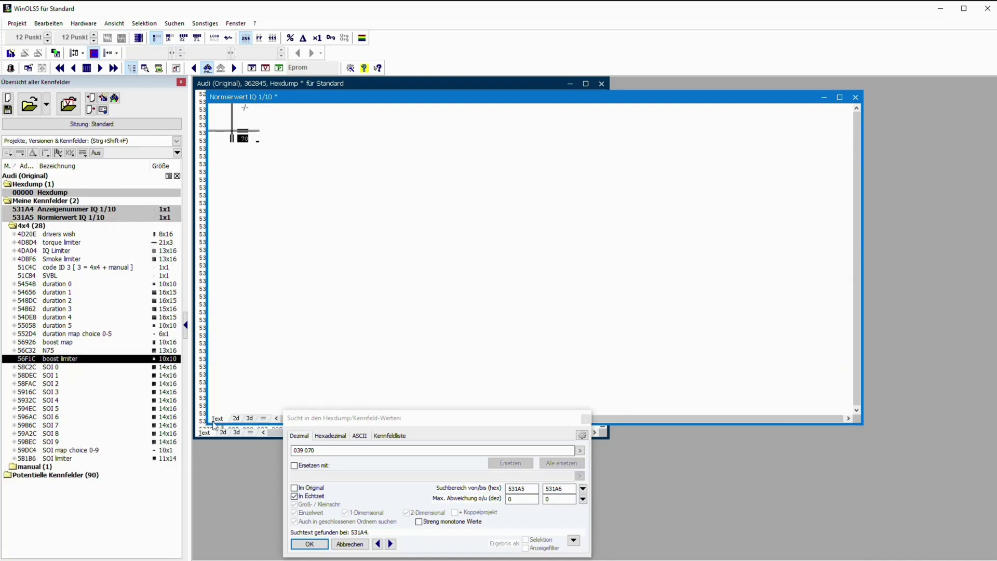
left_click_drag(209, 423, 783, 136)
left_click_drag(787, 99, 869, 280)
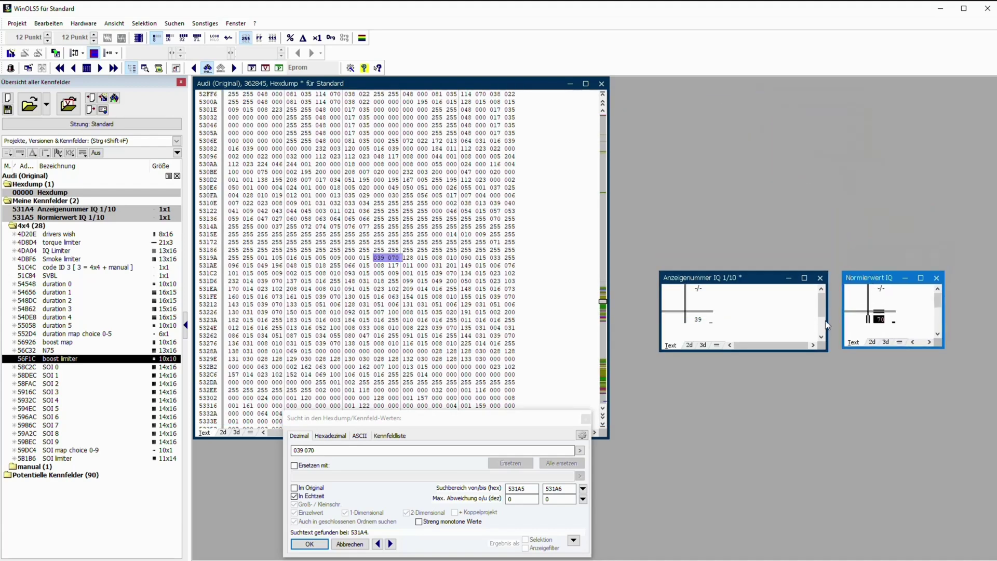
left_click_drag(828, 318, 746, 318)
left_click_drag(882, 279, 794, 286)
left_click(784, 302)
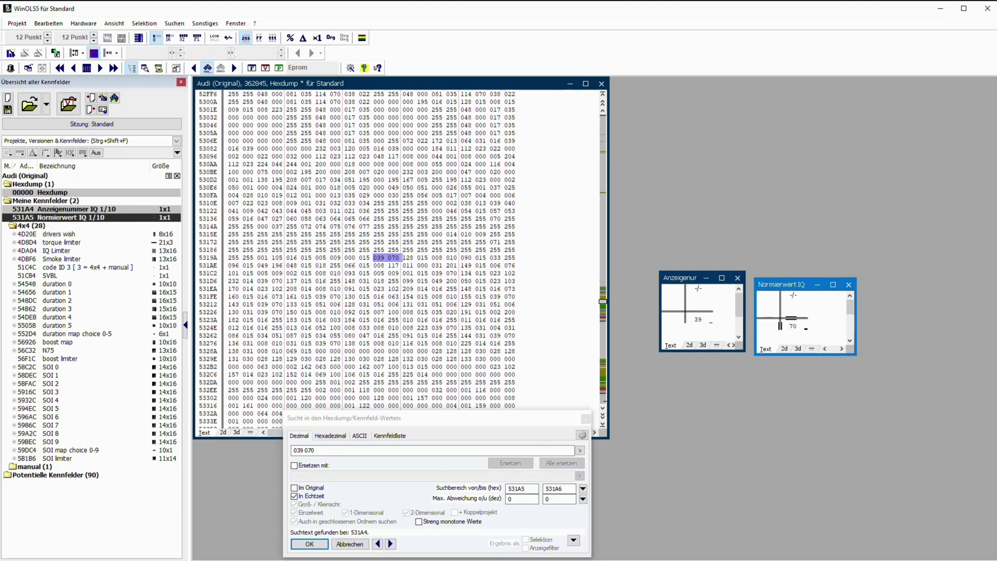
Copy the map properties of Anzeigenummer IQ 1/10 at 531A4
left_click(697, 319)
key("ctrl+c")
key("Return")
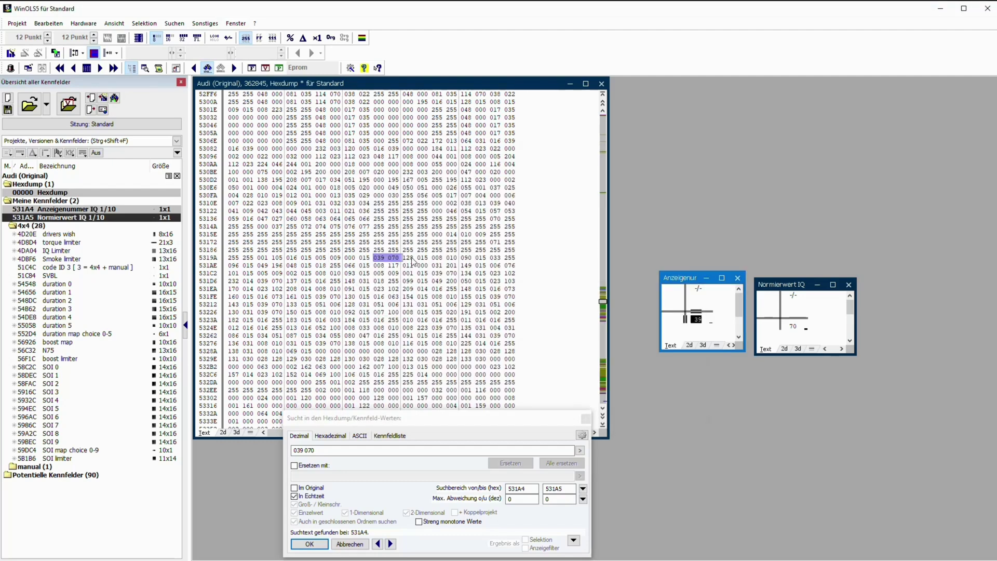
Create a map at the next 039 070 match, address 531D0, with the copied Anzeigenummer IQ 1/10 properties, and shrink its window
left_click(408, 259)
key("ctrl+f")
left_click(701, 235)
left_click(439, 259)
key("k")
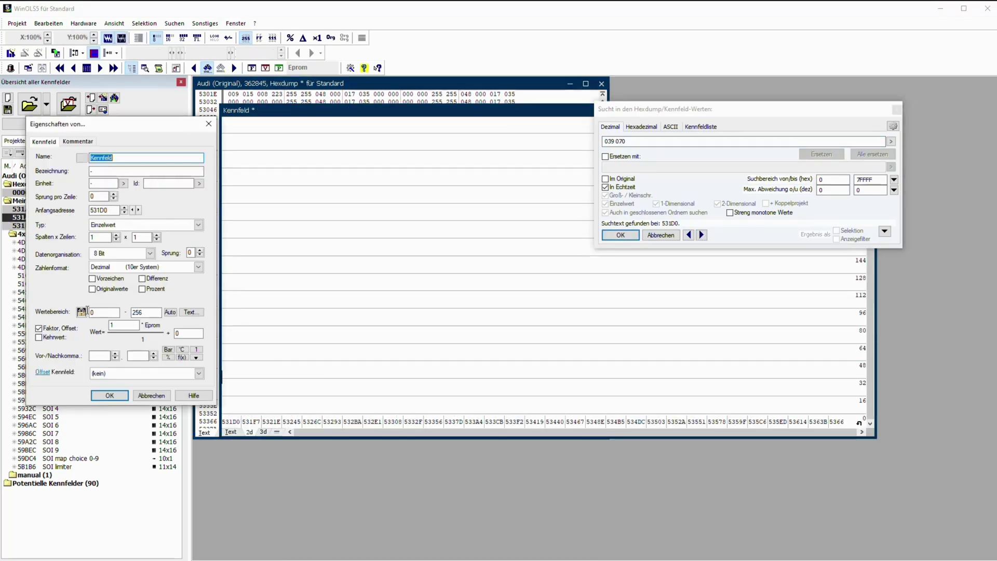
key("Return")
key("ctrl+v")
left_click_drag(738, 109, 790, 395)
left_click_drag(878, 314, 810, 181)
Create another Anzeigenummer IQ 1/10 map from the copied properties at the next match, 531D8, and shrink its window
left_click(593, 418)
left_click(752, 520)
left_click(263, 257)
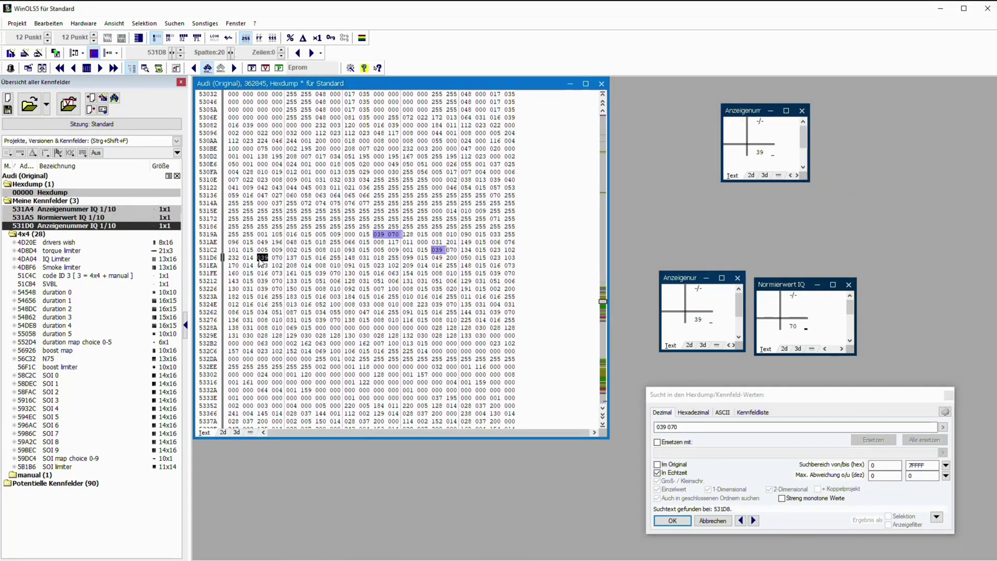
key("k")
key("Return")
key("ctrl+v")
left_click_drag(232, 453, 801, 199)
Add Anzeigenummer IQ 1/10 maps with the copied properties at the 039 bytes of the next two matches, 53204 and 53210
left_click(753, 520)
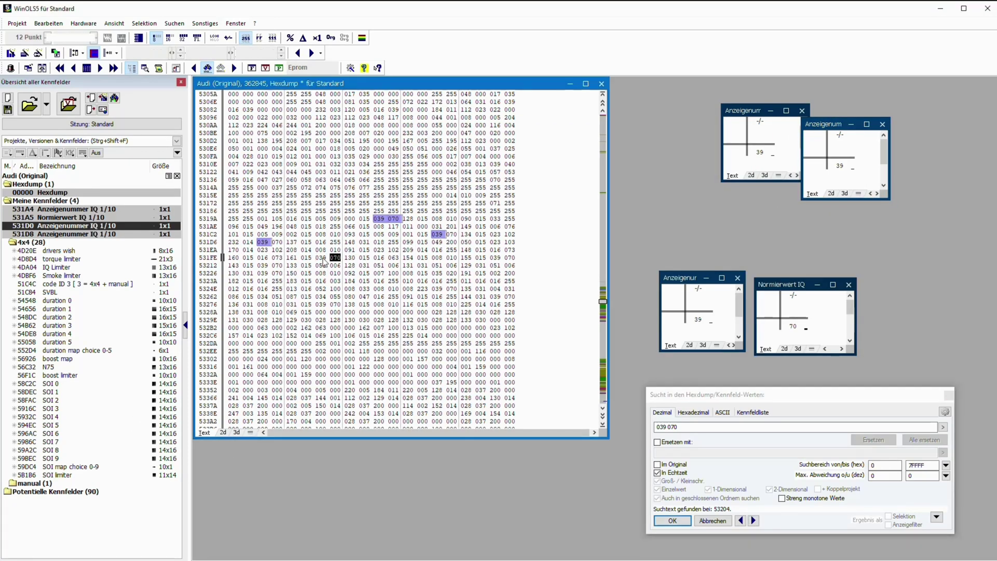
key("ctrl+shift+v")
key("Return")
key("ctrl+f")
key("ctrl+shift+v")
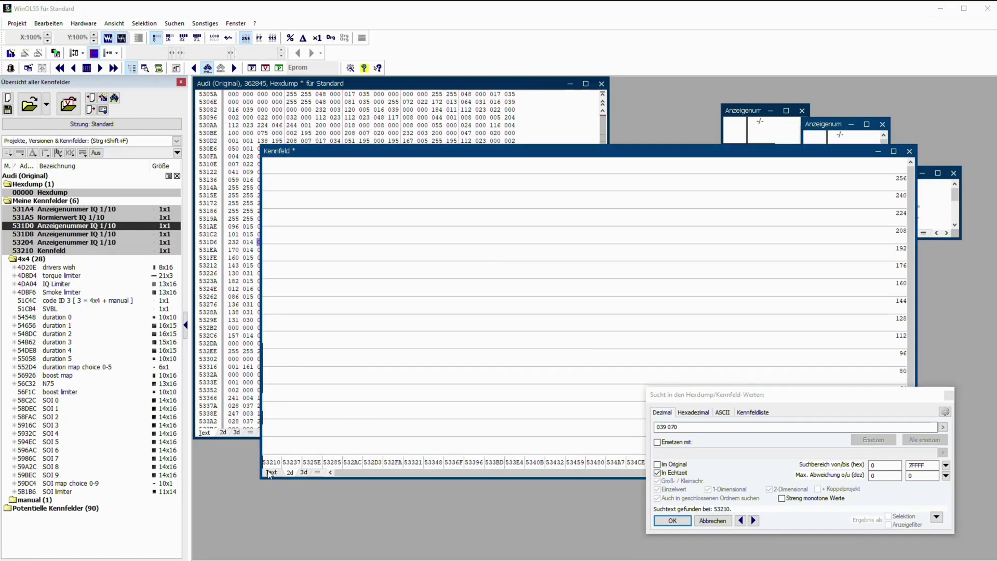
key("Return")
Add Anzeigenummer IQ 1/10 maps with the copied properties at matches 53214 and 53228, shrinking their windows
key("ctrl+f")
key("k")
key("ctrl+v")
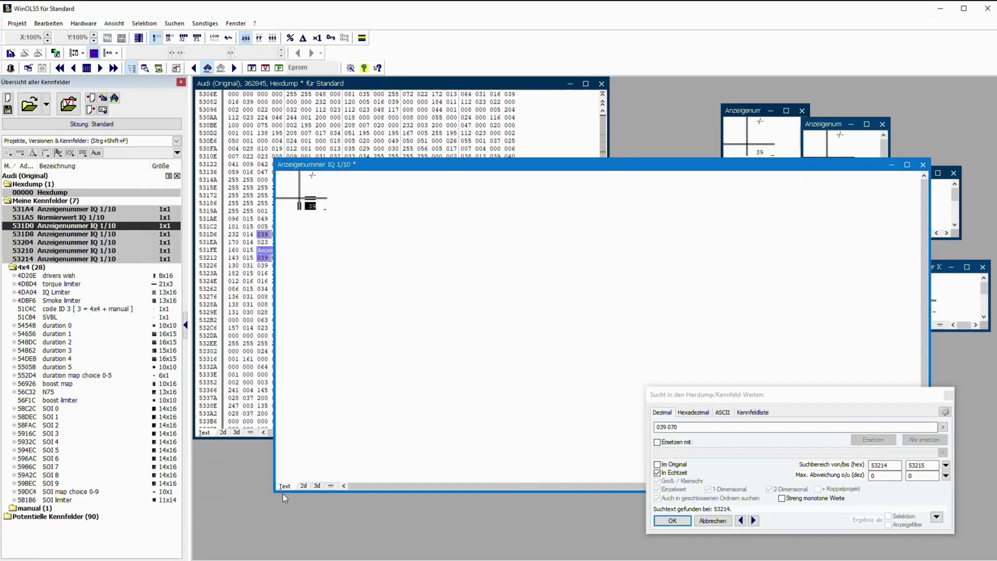
left_click_drag(276, 492, 845, 239)
left_click(753, 520)
left_click(263, 258)
key("k")
key("Return")
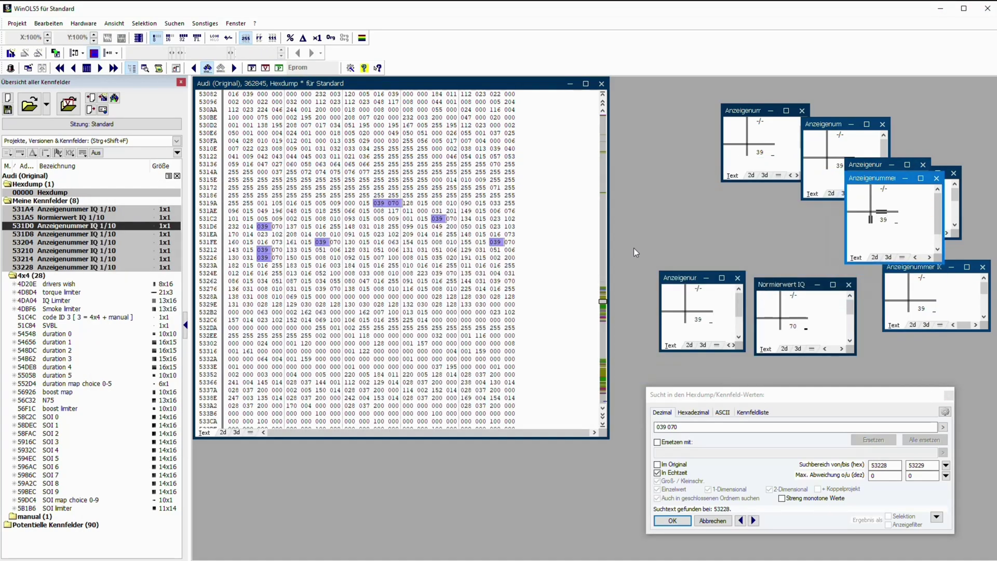
Add Anzeigenummer IQ 1/10 maps with the copied properties at matches 5325C and 53274
key("ctrl+f")
key("ctrl+shift+v")
key("Return")
key("ctrl+f")
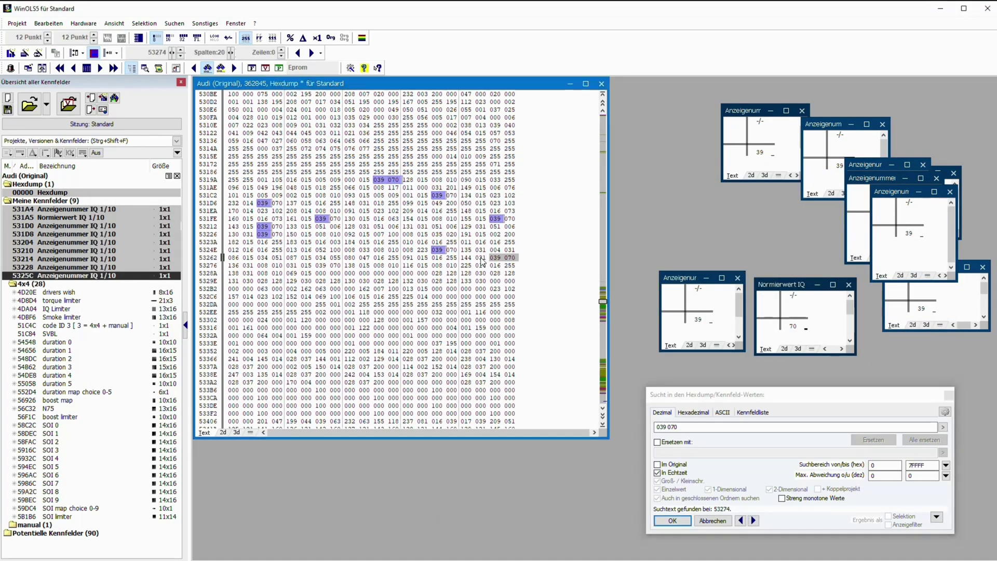
key("ctrl+shift+v")
key("Return")
Add an Anzeigenummer IQ 1/10 map with the copied properties at match 5327C
key("ctrl+f")
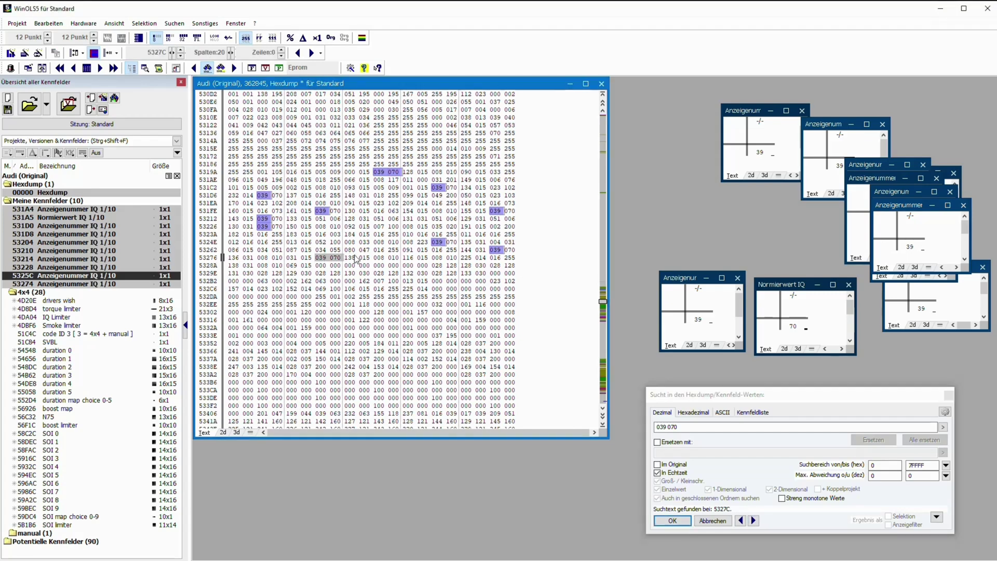
key("ctrl+shift+v")
key("Return")
Return to the block of matches around 531A4 and copy the map properties of Normierwert IQ 1/10 at 531A5
left_click(753, 521)
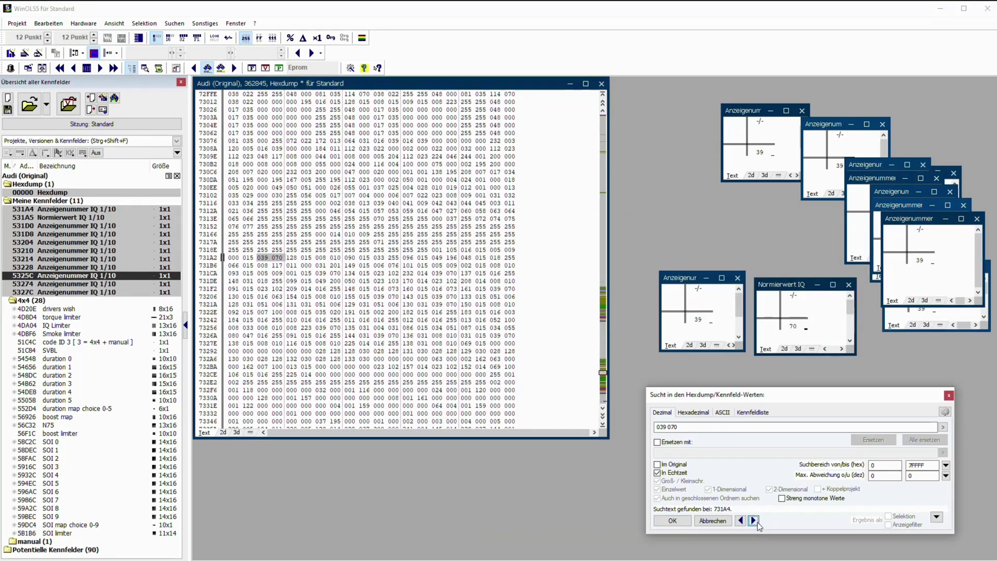
left_click(741, 520)
left_click(742, 521)
left_click(741, 521)
left_click(741, 521)
left_click(741, 521)
left_click(741, 520)
left_click(395, 257)
left_click(453, 273)
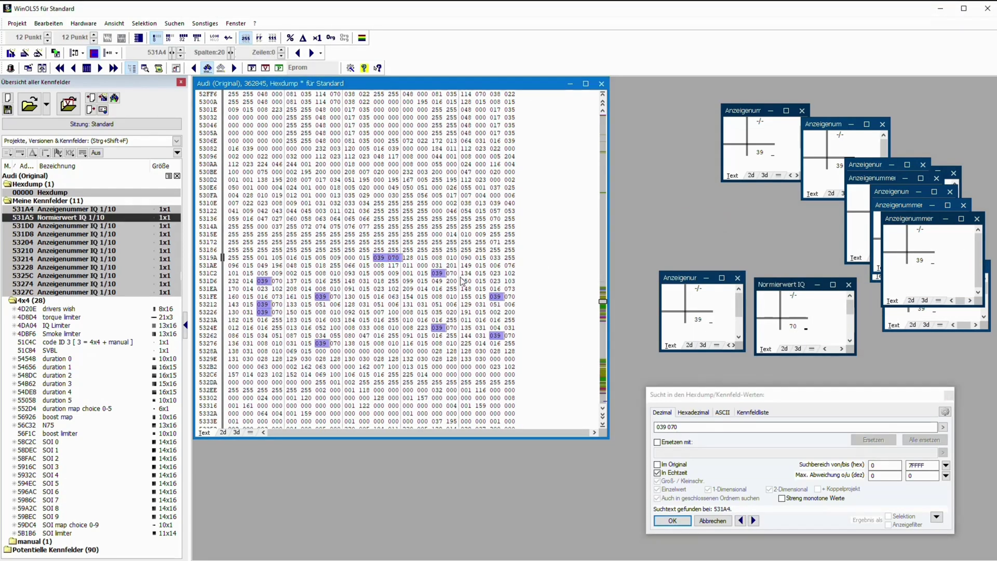
double_click(786, 328)
left_click(735, 289)
key("ctrl+shift+c")
key("Return")
Create a map on the 070 byte at 531D1 with the copied Normierwert IQ 1/10 properties and shrink its window
left_click(454, 274)
key("k")
key("ctrl+shift+v")
left_click_drag(342, 559, 915, 315)
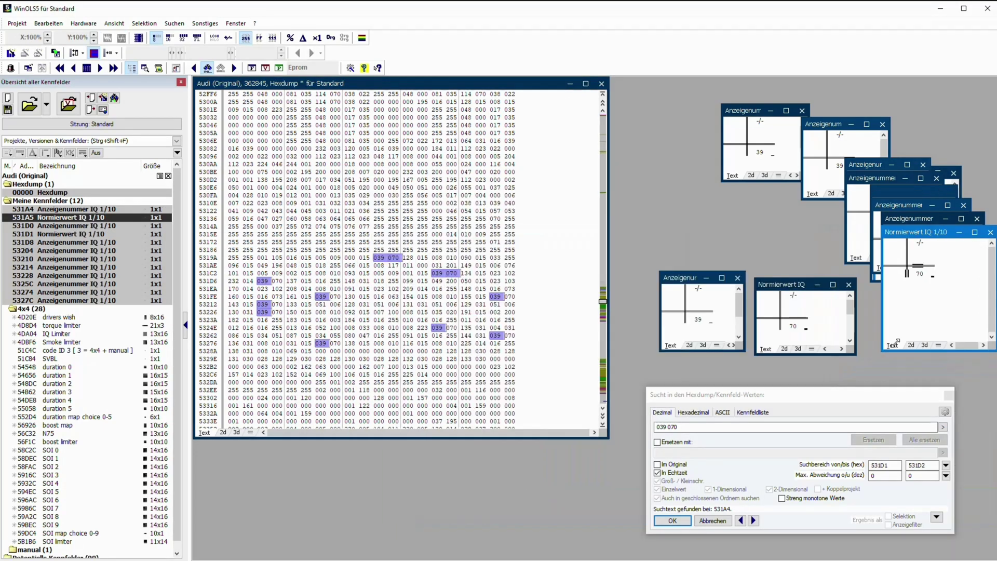
Add Normierwert IQ 1/10 maps with the copied properties on the 070 bytes at 531D9 and 53205, shrinking their windows
left_click(278, 281)
key("k")
key("ctrl+shift+v")
left_click_drag(194, 411, 783, 164)
left_click(337, 297)
key("k")
key("ctrl+shift+v")
left_click_drag(208, 425, 785, 177)
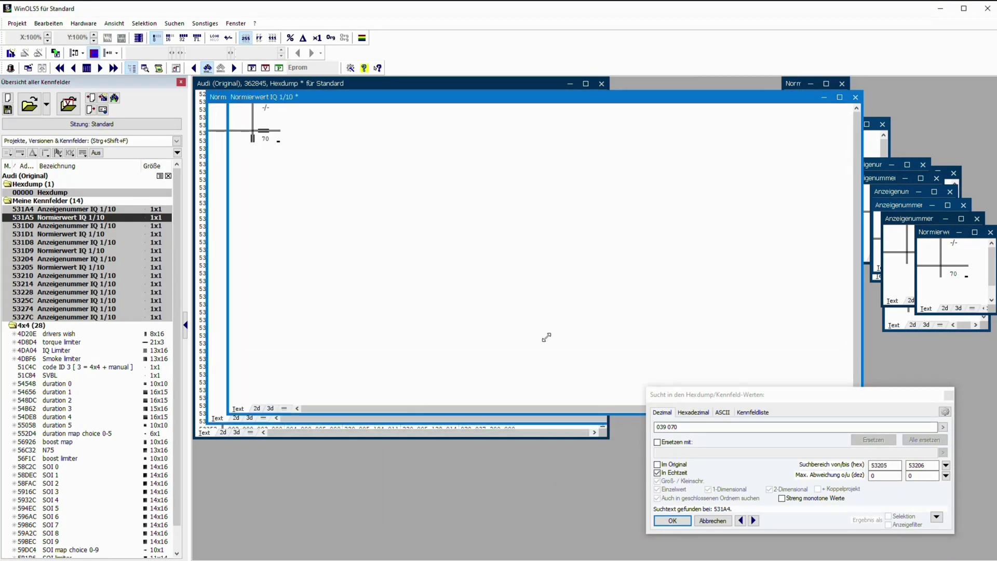
Add Normierwert IQ 1/10 maps with the copied properties on the 070 bytes at 53215 and 53229, shrinking their windows
left_click(278, 305)
key("k")
key("ctrl+shift+v")
left_click_drag(220, 438, 786, 188)
left_click(280, 312)
key("k")
key("ctrl+shift+v")
left_click_drag(234, 452, 777, 200)
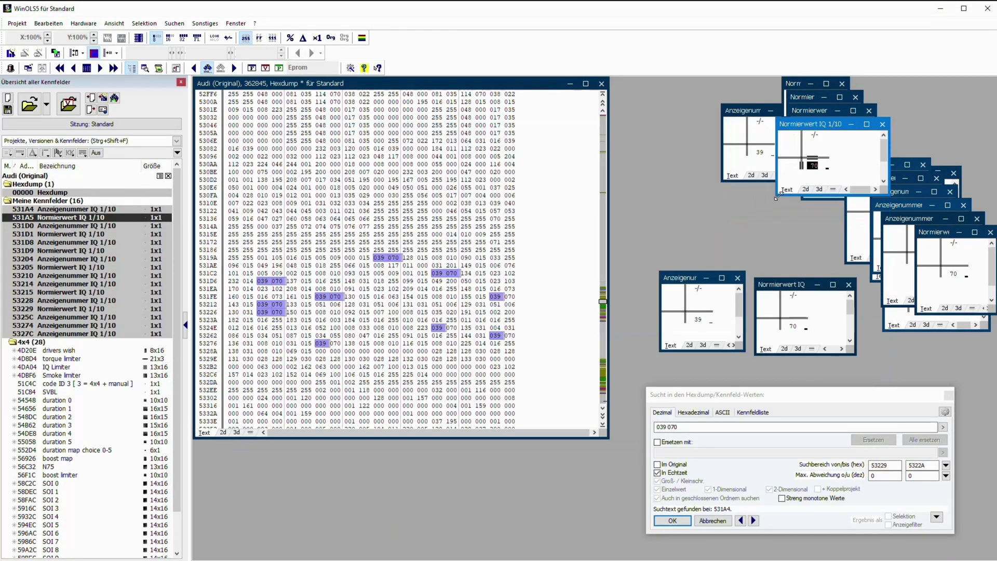
Add Normierwert IQ 1/10 maps with the copied properties on the 070 bytes at 5327D and 5325D, shrinking their windows
left_click(337, 343)
key("k")
key("ctrl+shift+v")
left_click(454, 328)
key("k")
left_click_drag(248, 465, 849, 228)
key("ctrl+shift+v")
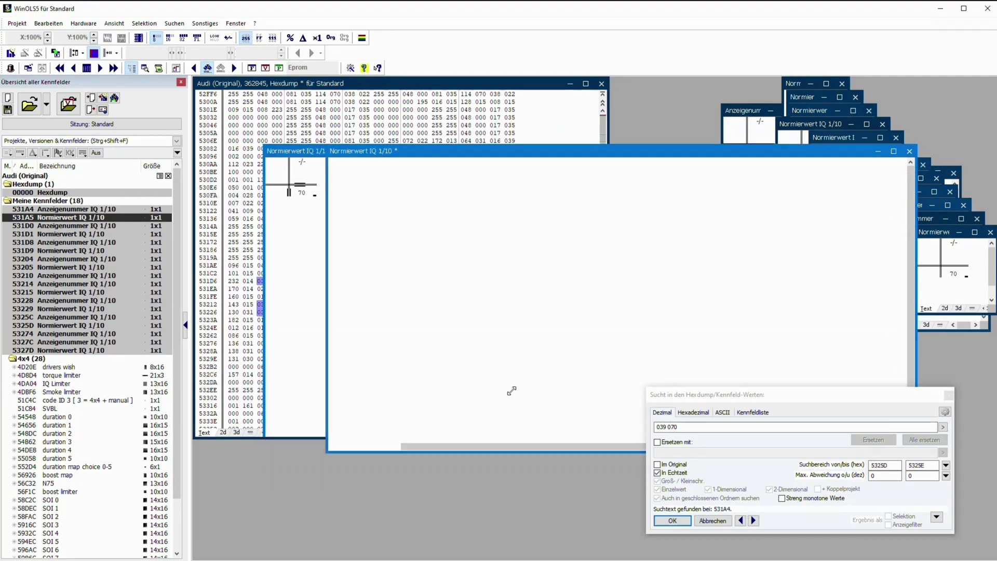
Create a map on the 070 byte at 53275 with the copied Normierwert IQ 1/10 properties and shrink its window
left_click(510, 335)
key("k")
key("ctrl+shift+v")
left_click_drag(275, 492, 824, 242)
left_click(350, 344)
key("k")
key("ctrl+shift+v")
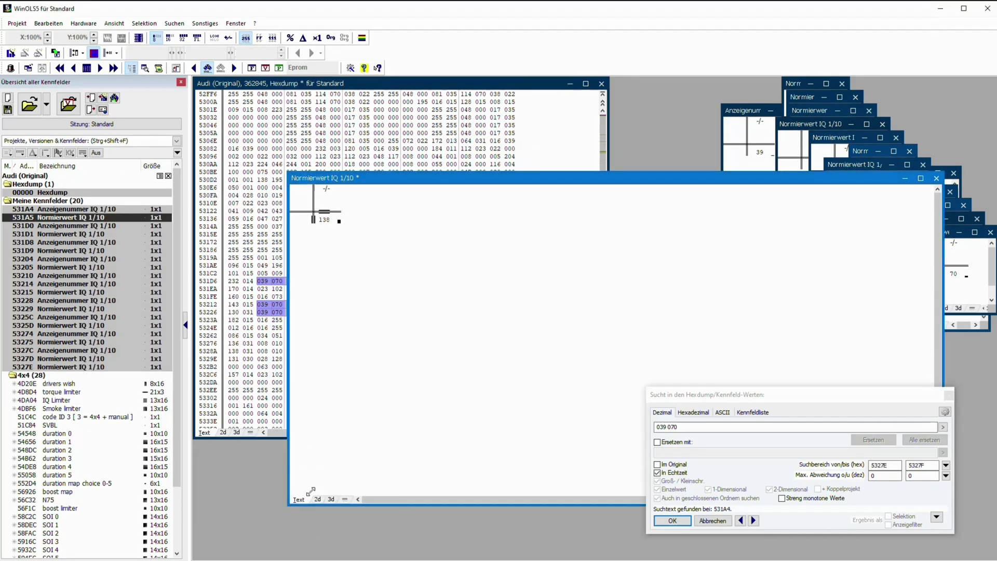
key("Return")
left_click(509, 297)
key("ctrl+shift+v")
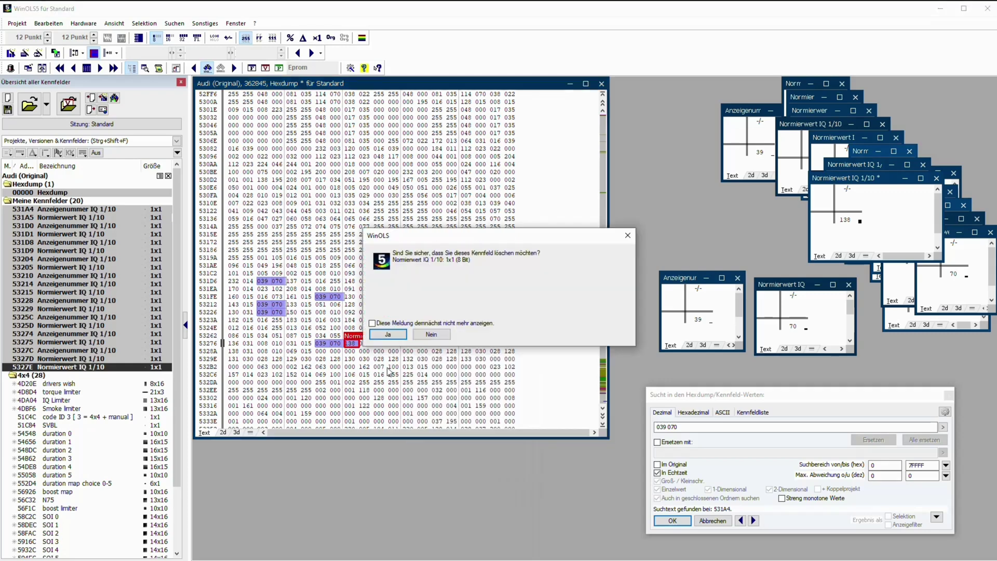
key("Return")
Apply the copied Normierwert IQ 1/10 properties to a map on the 070 byte at 53211 and close all map windows
key("ctrl+shift+v")
key("Return")
left_click(395, 321)
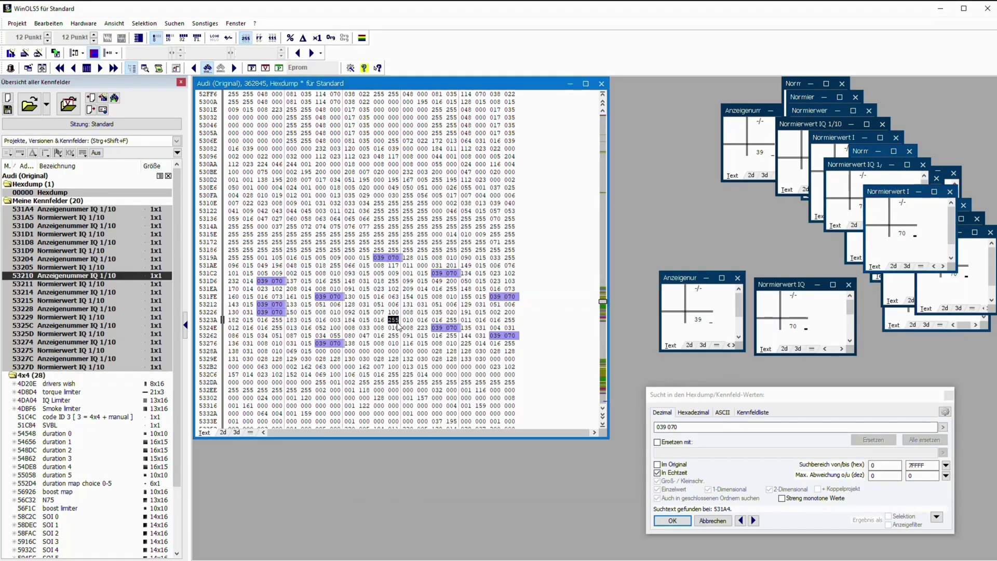
key("ctrl+shift+w")
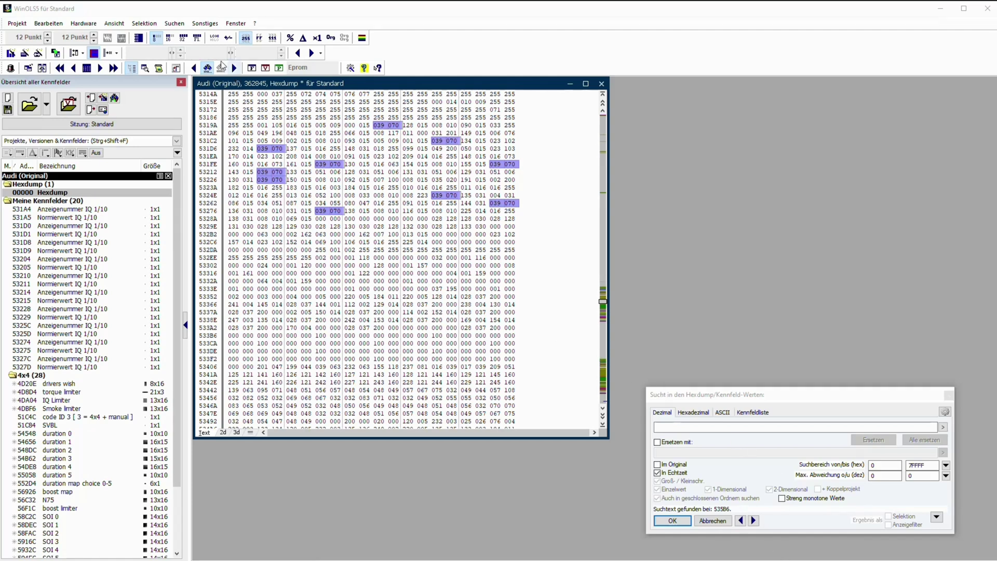
left_click(169, 37)
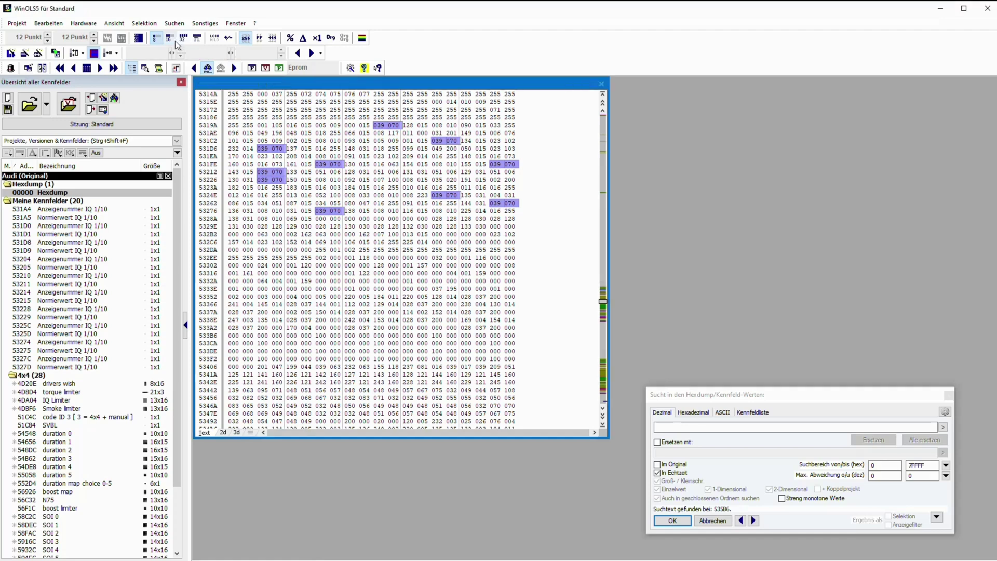
left_click(684, 426)
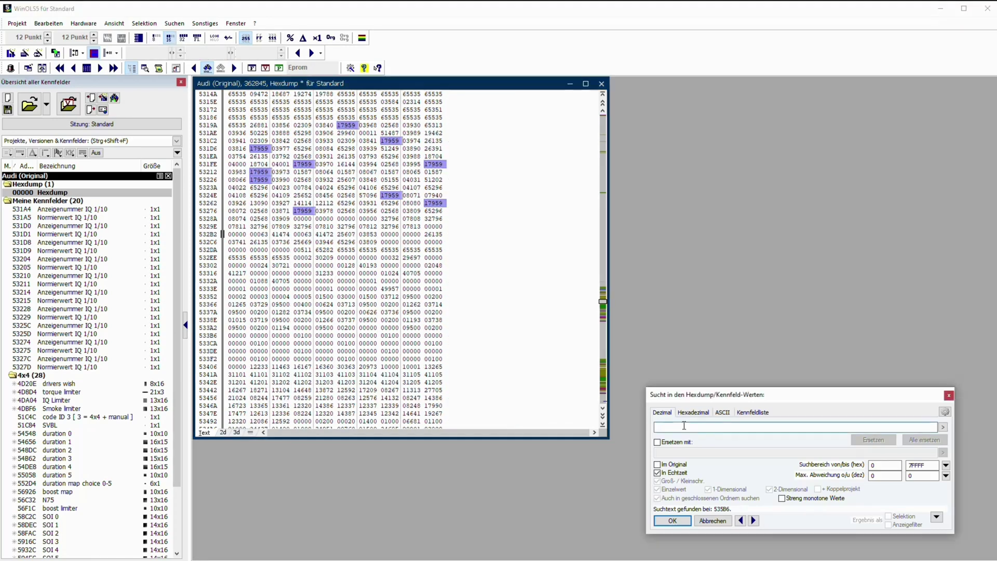
type("00364")
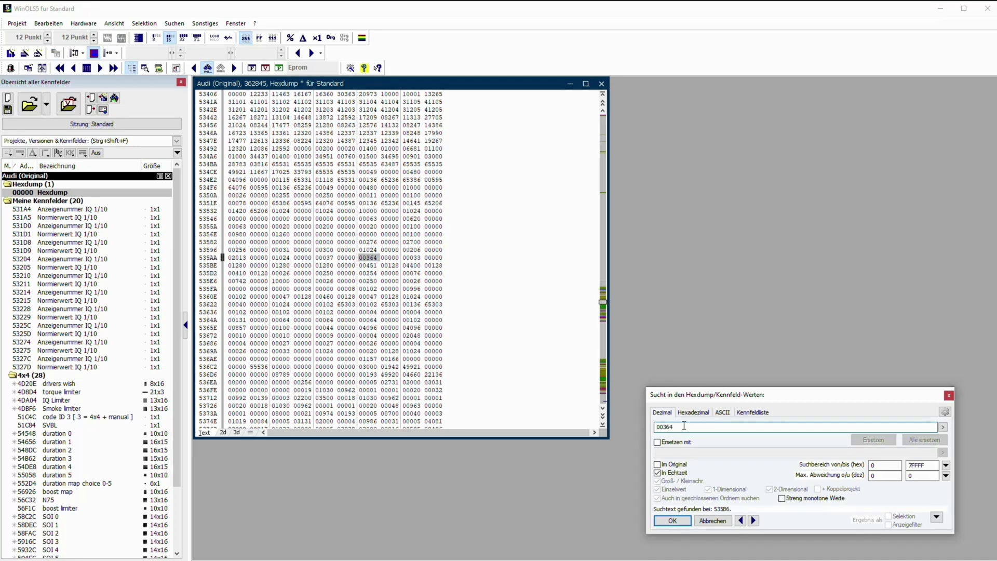
type("0000")
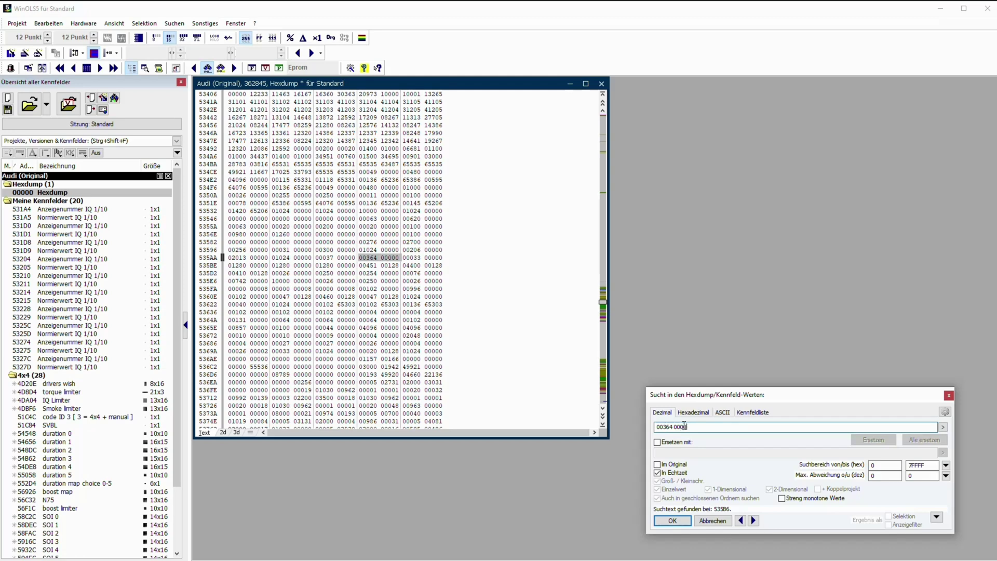
type("0")
left_click(753, 520)
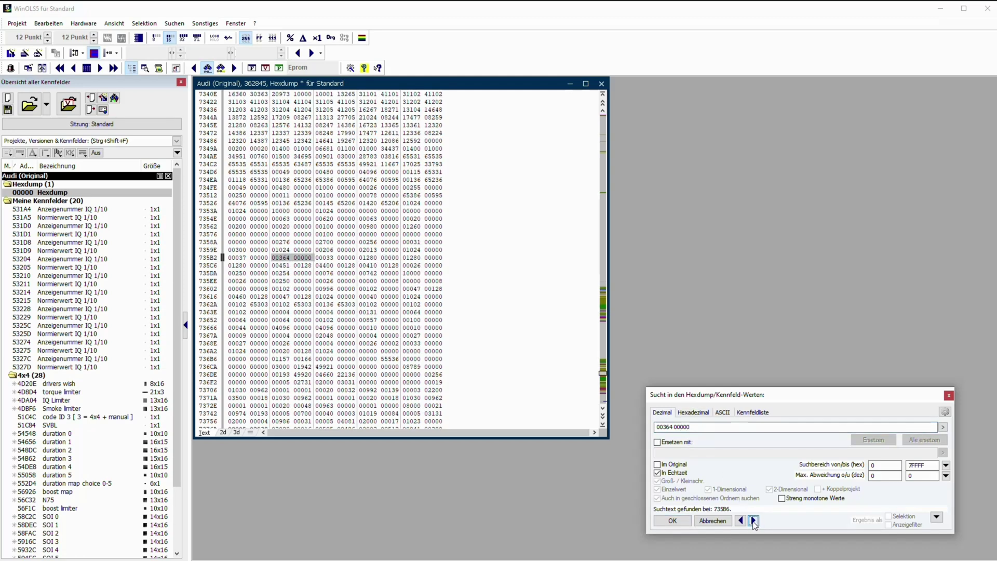
left_click(753, 520)
Create a single-value 16-bit map on the 00364 value at 535B6, name it Steigung IQ and shrink its window
left_click(390, 261)
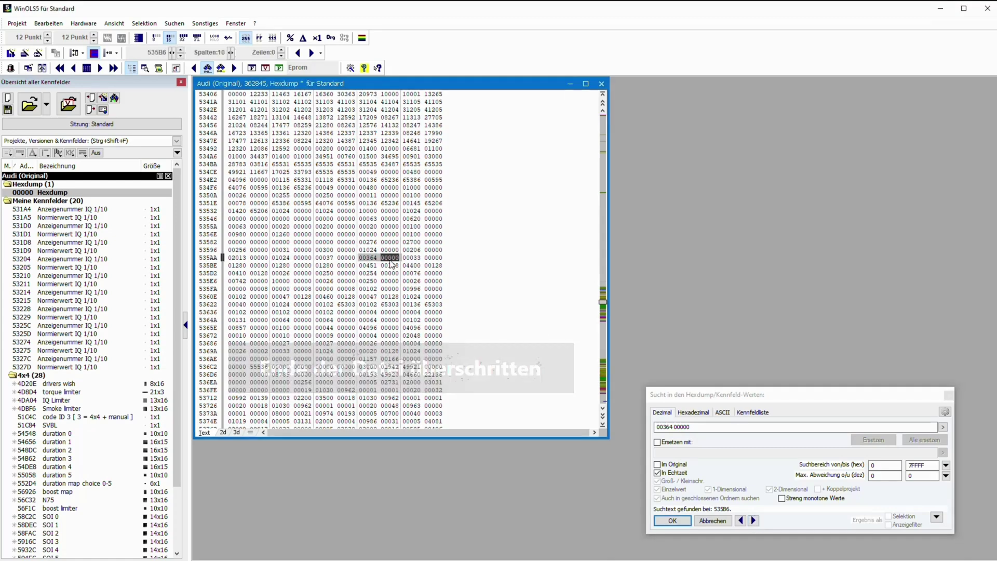
left_click(390, 261)
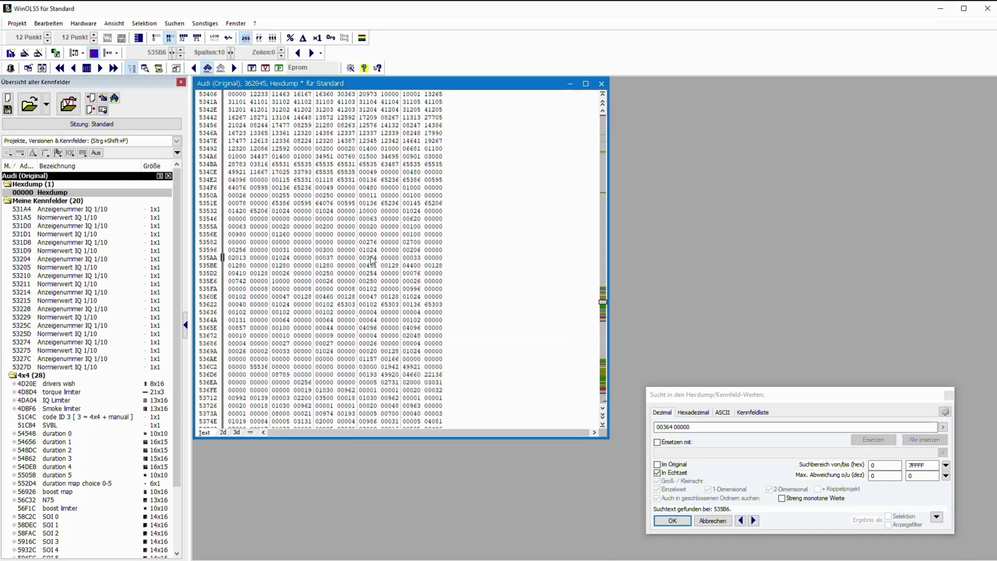
key("shift+Right")
key("k")
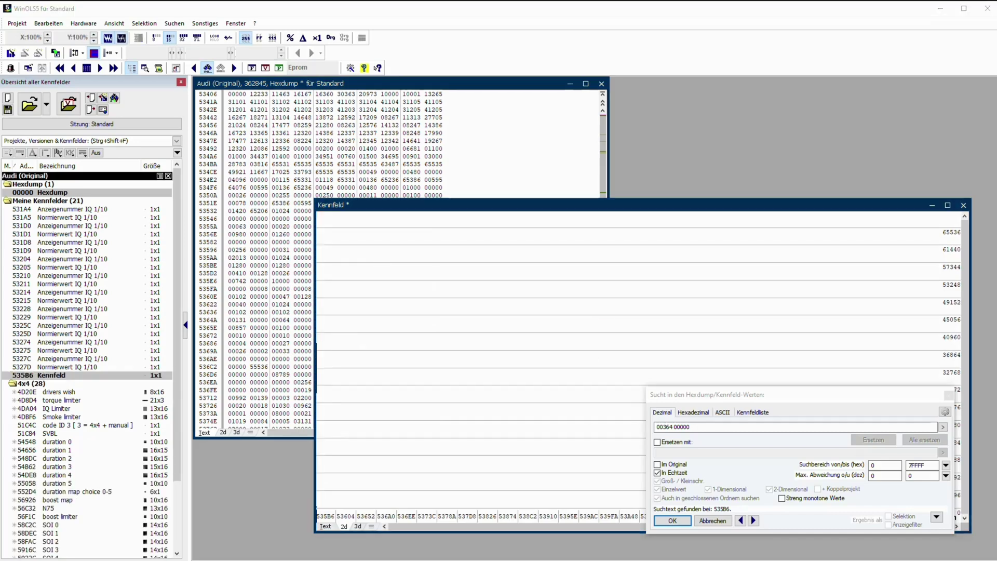
key("p")
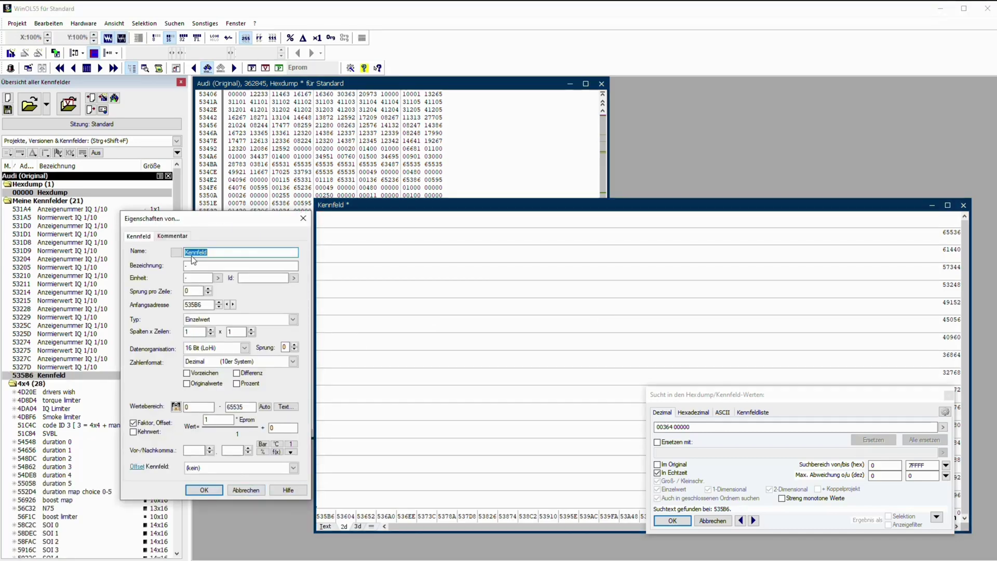
type("Ste")
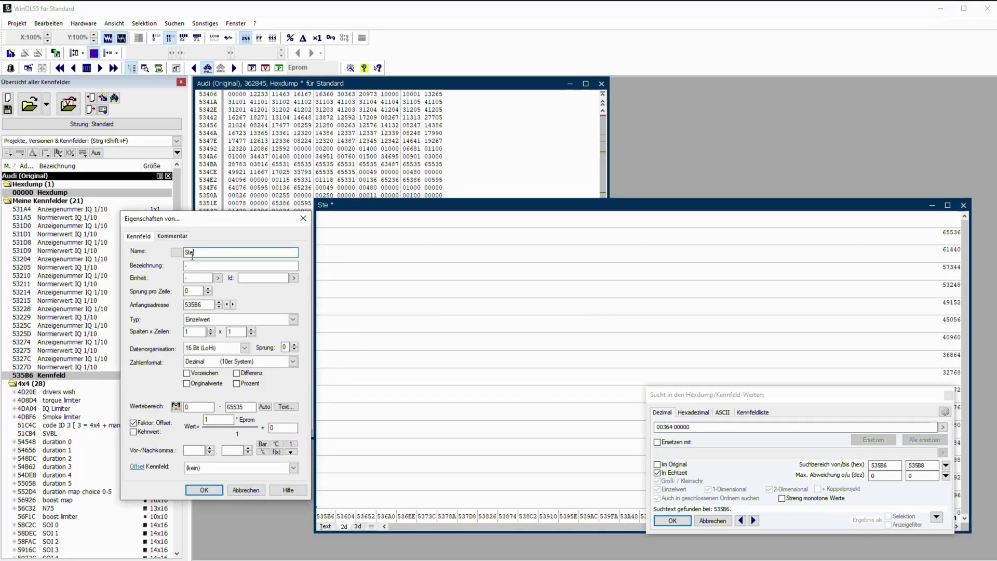
type("igung IQ")
left_click(204, 490)
left_click(674, 522)
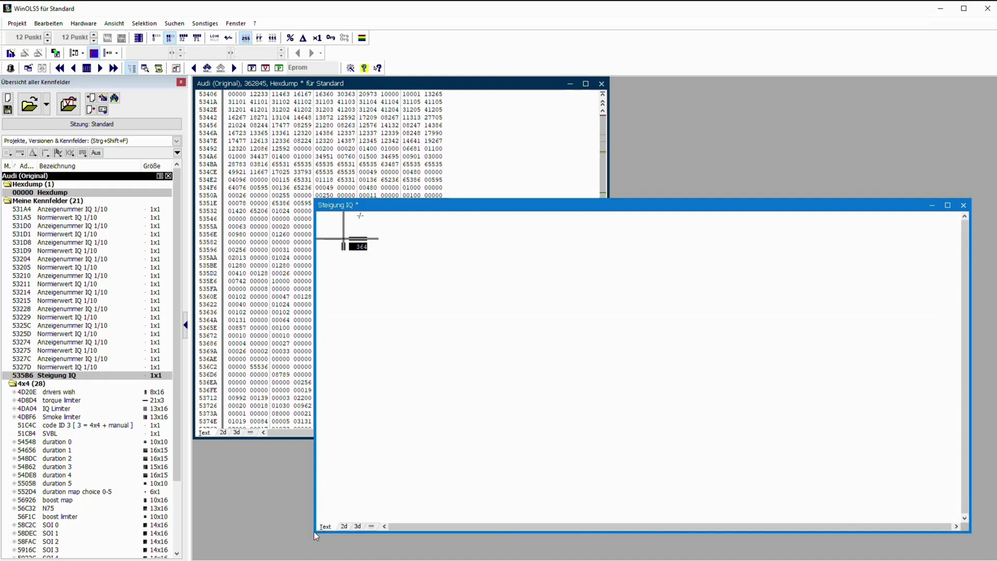
left_click_drag(314, 532, 840, 291)
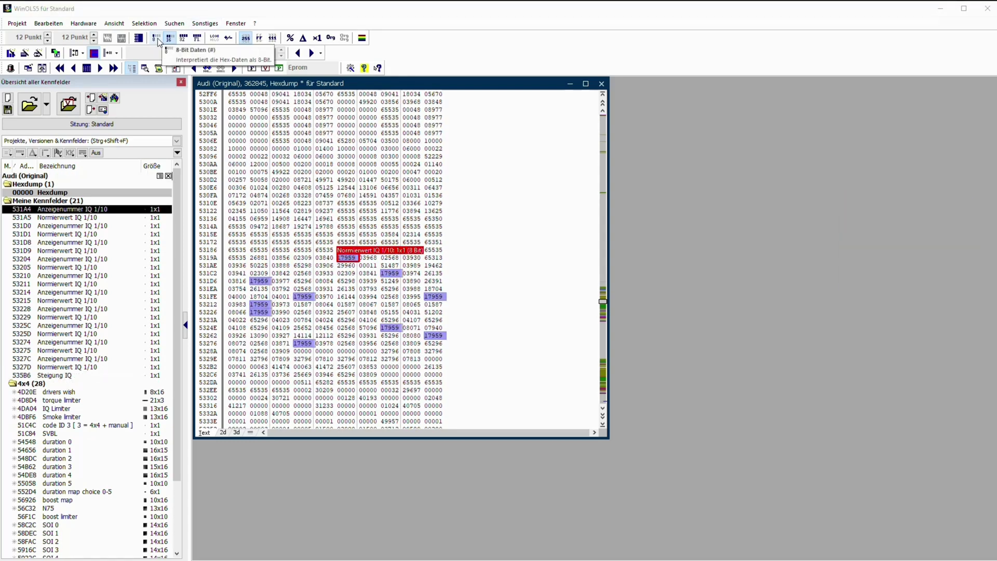
Switch the hexdump back to 8-bit values around 531A4 and search for the decimal sequence 018 255
left_click(157, 38)
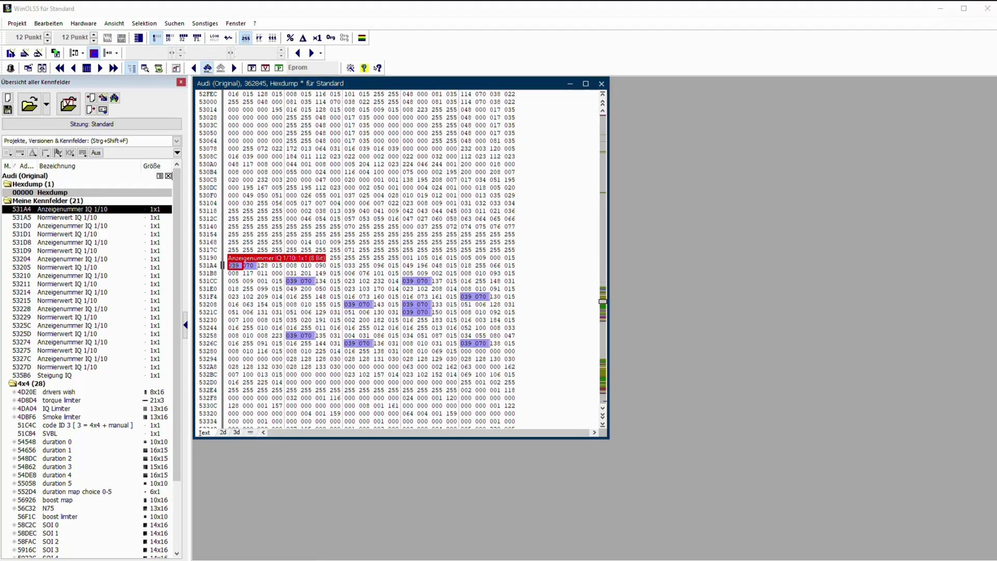
key("ctrl+f")
left_click_drag(724, 333, 886, 192)
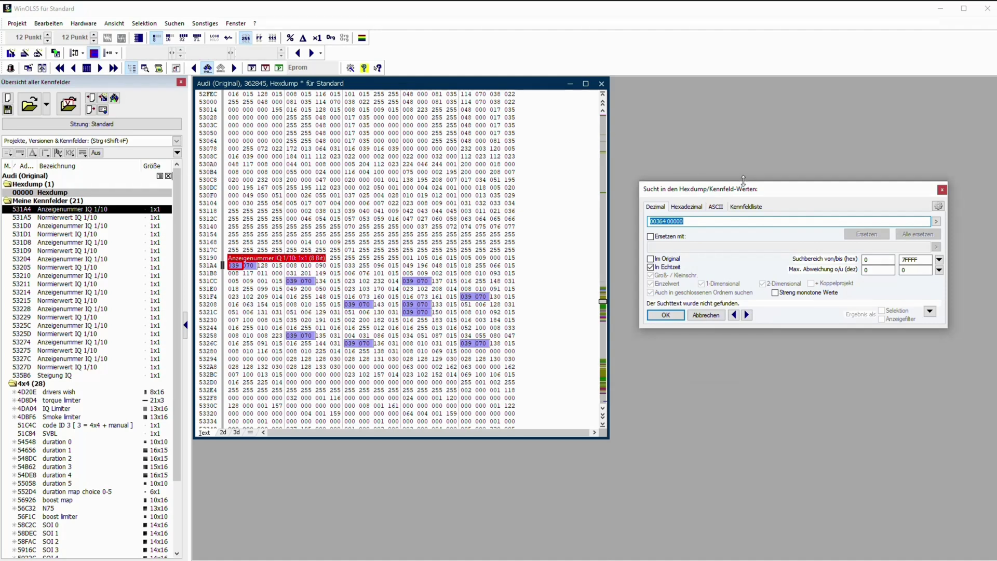
type("018 255")
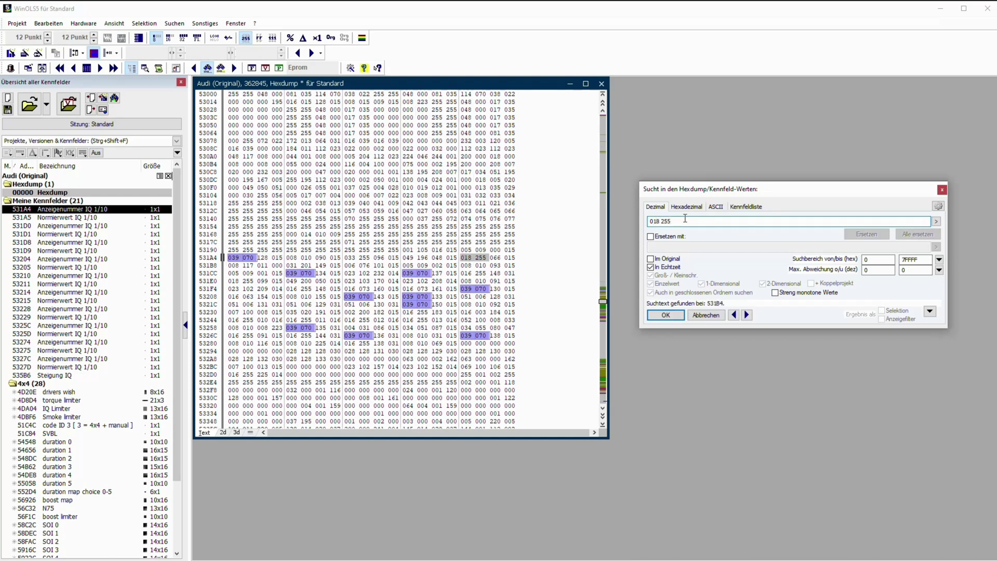
Create a single-value map on the 018 byte at 531B4 and name it Anzeigenummer boost 1/2
left_click(469, 261)
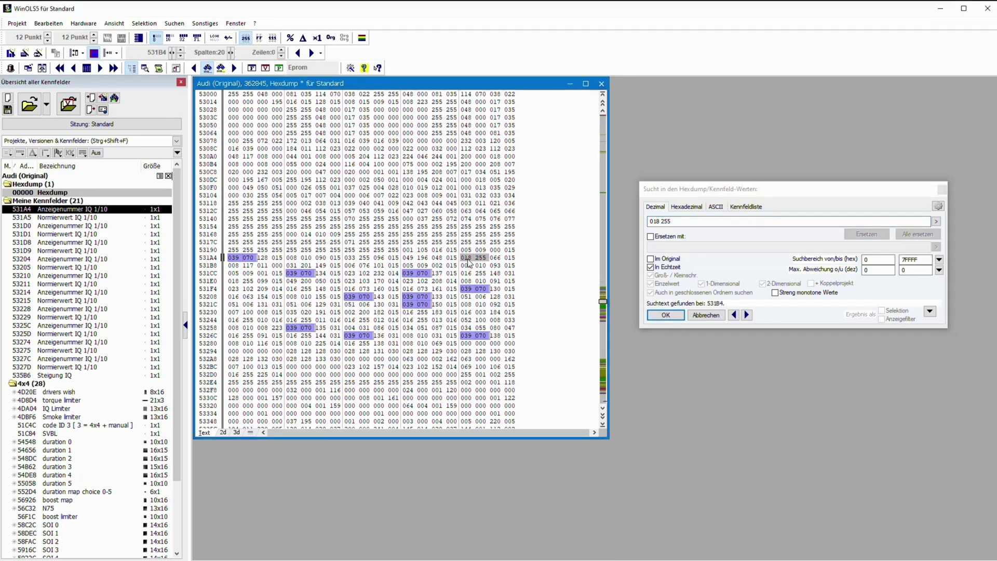
key("k")
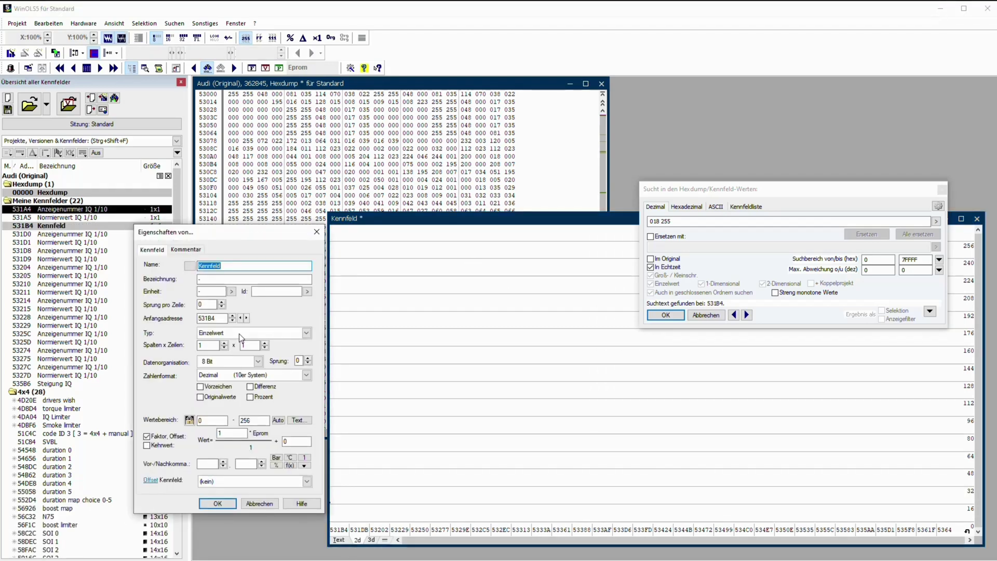
type("Anze")
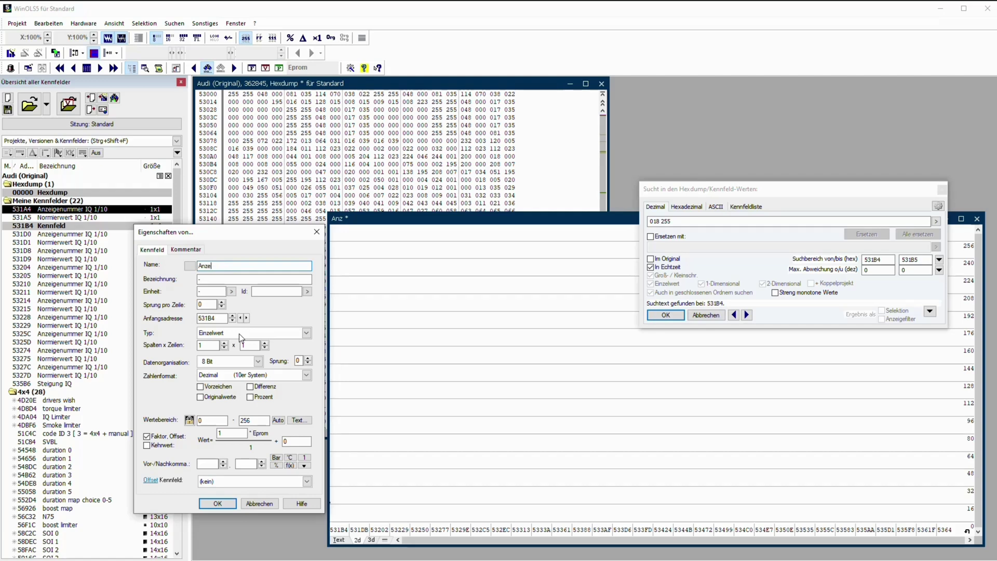
type("igenummer booo")
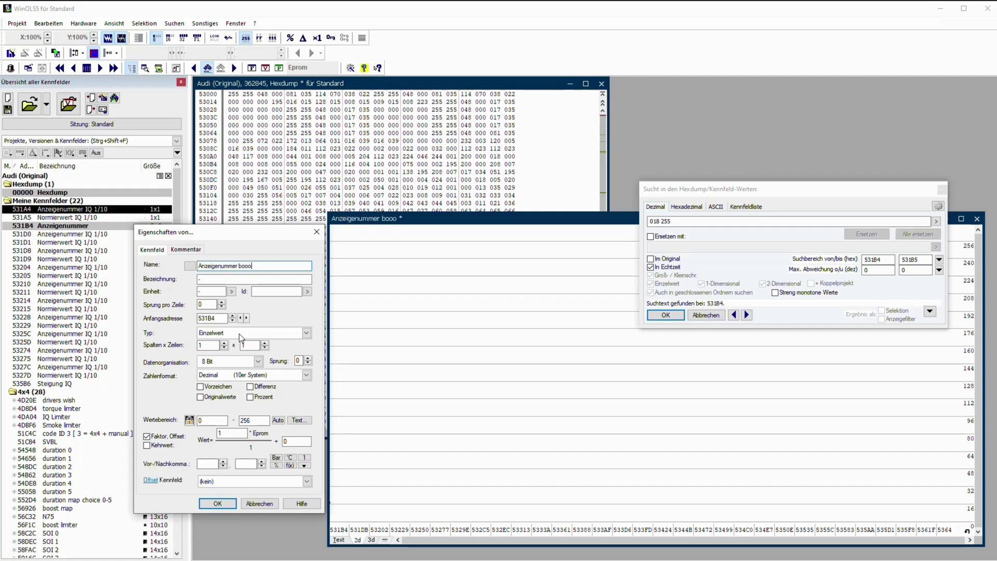
type("st")
key("BackSpace")
key("BackSpace")
key("BackSpace")
key("BackSpace")
type("1/2")
key("Return")
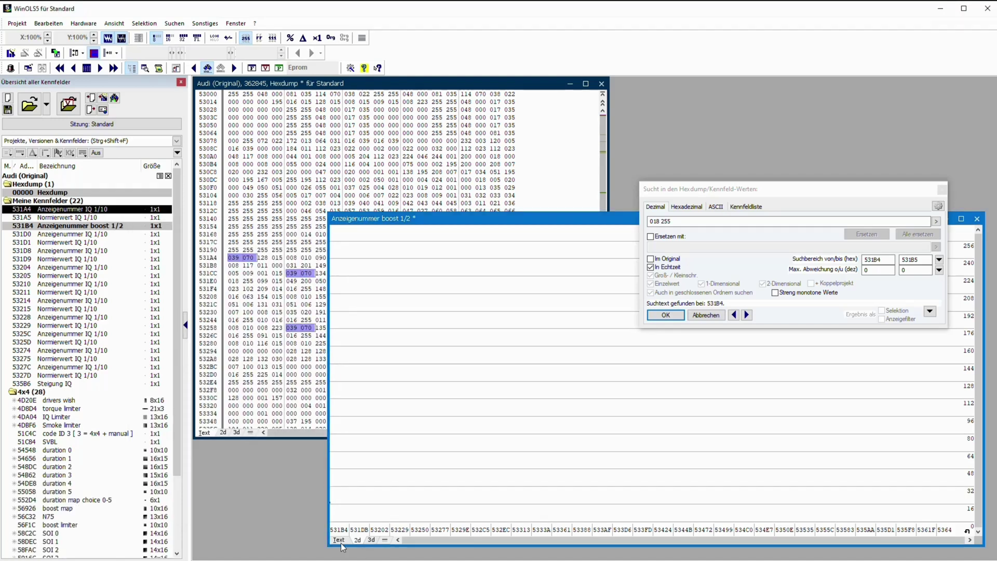
Shrink the Anzeigenummer boost 1/2 window and arrange it and the search dialog so they do not overlap
left_click_drag(329, 546, 601, 385)
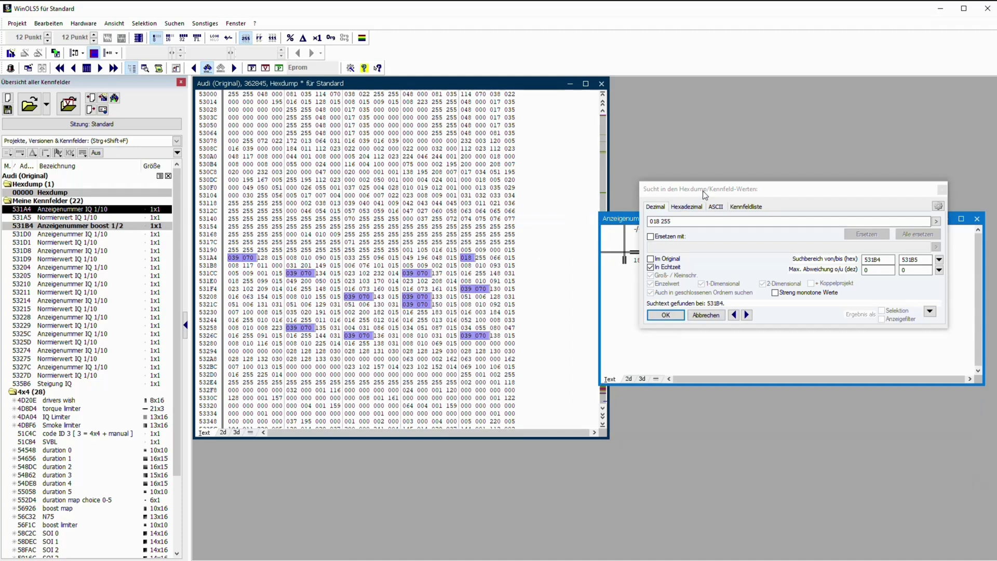
left_click_drag(705, 192, 729, 421)
left_click_drag(744, 218, 759, 139)
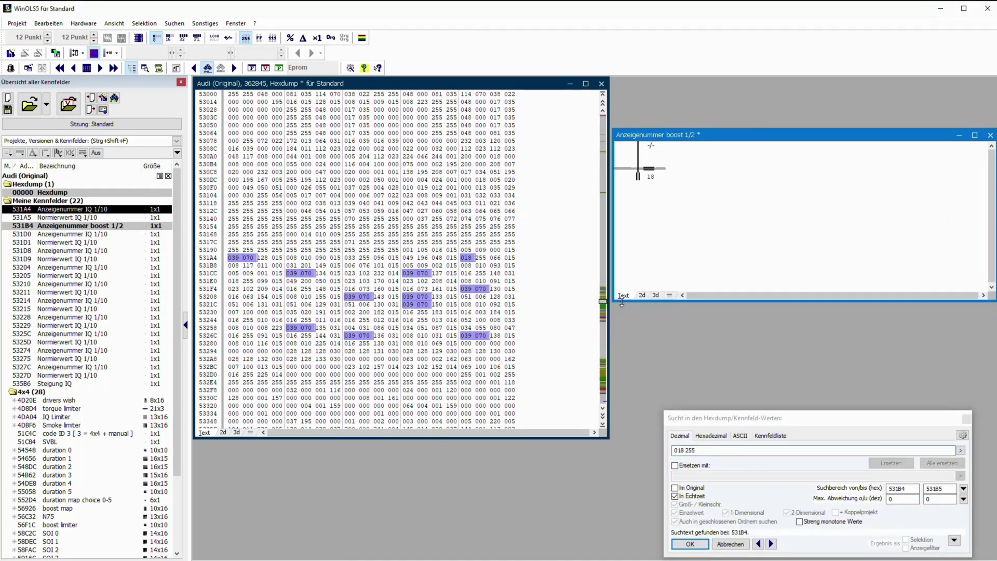
left_click_drag(612, 302, 780, 208)
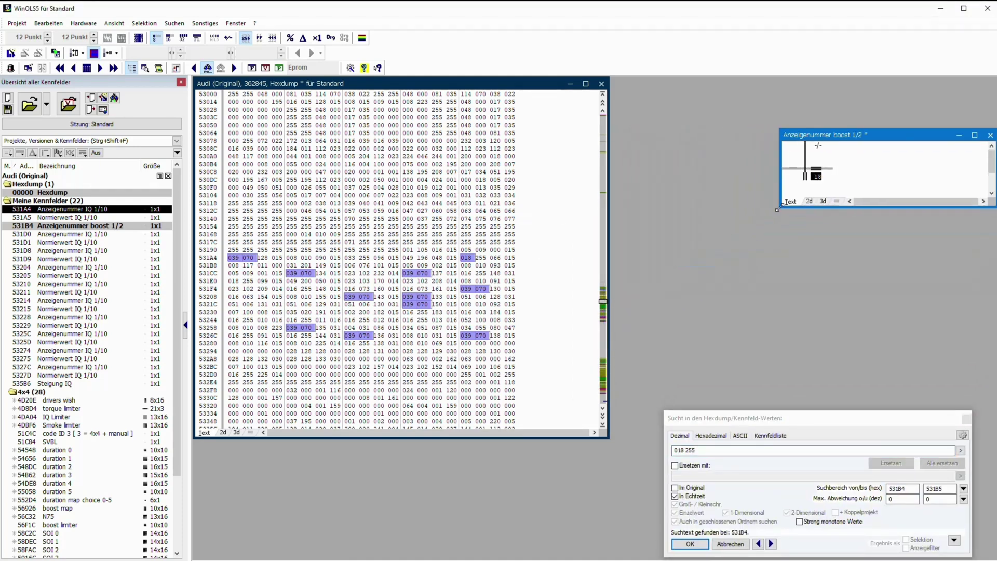
Create a single-value map on the 255 byte at 531B5 and name it Normierwert boost 1/2
left_click(481, 259)
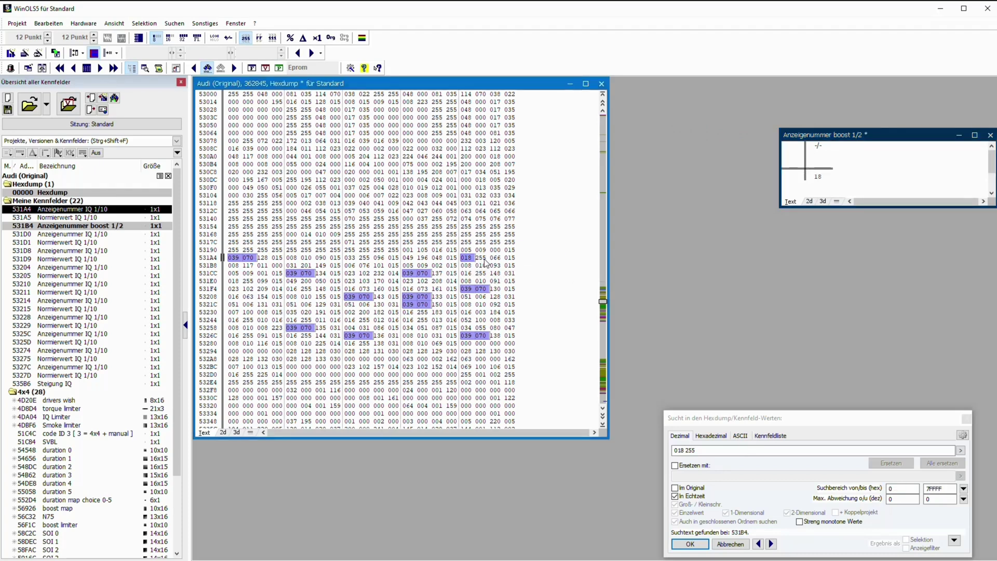
key("k")
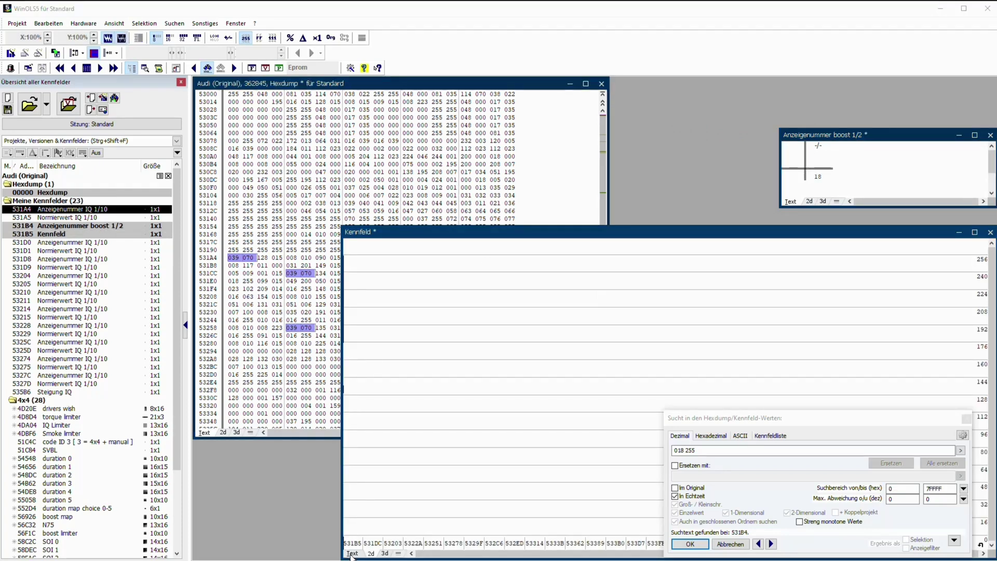
key("p")
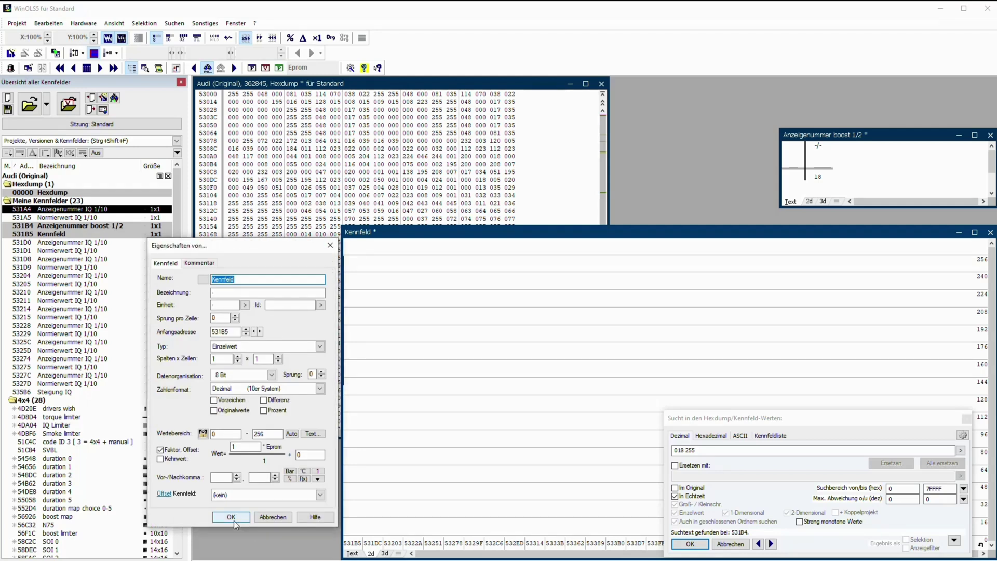
type("Normierwe")
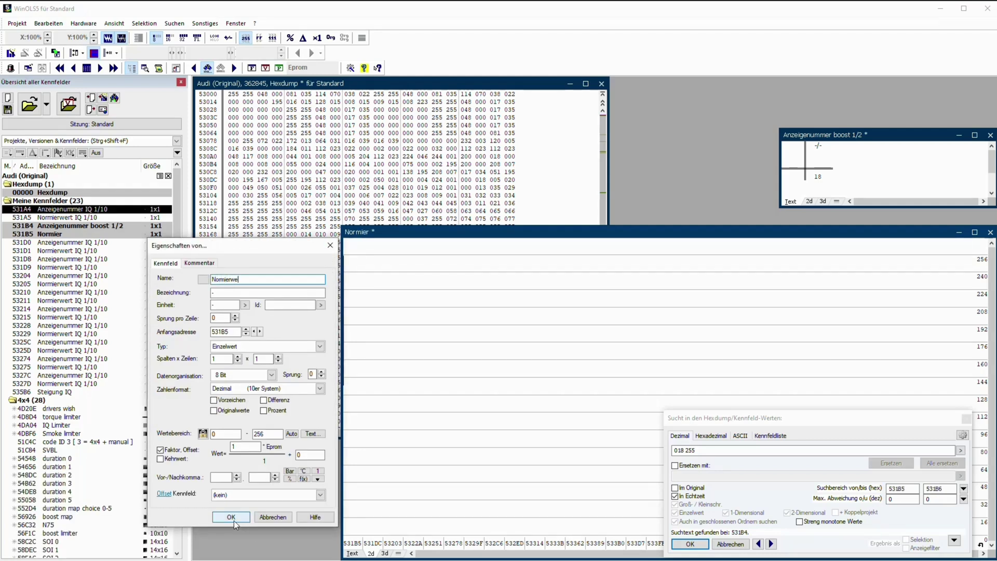
type("rt boost ")
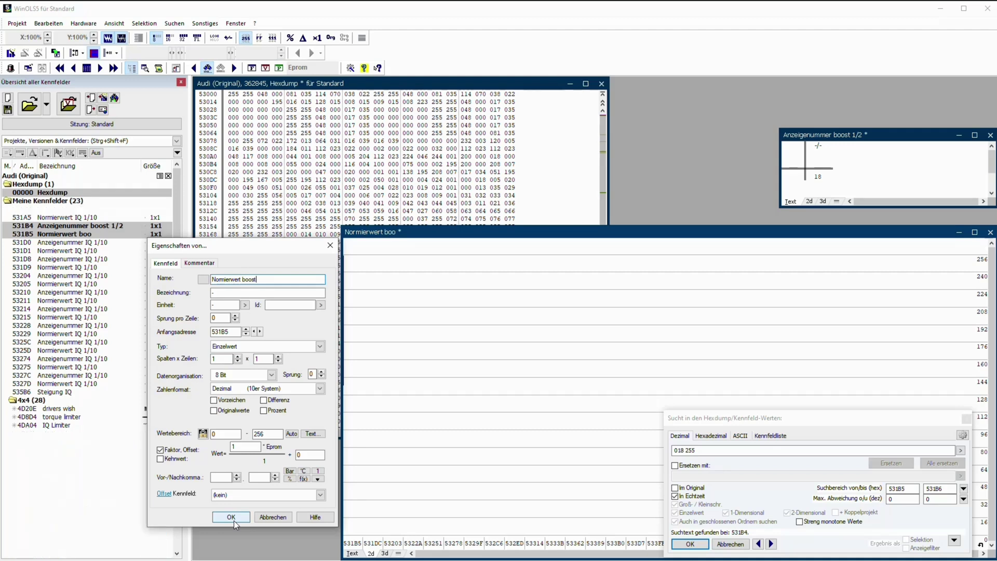
type("1/2")
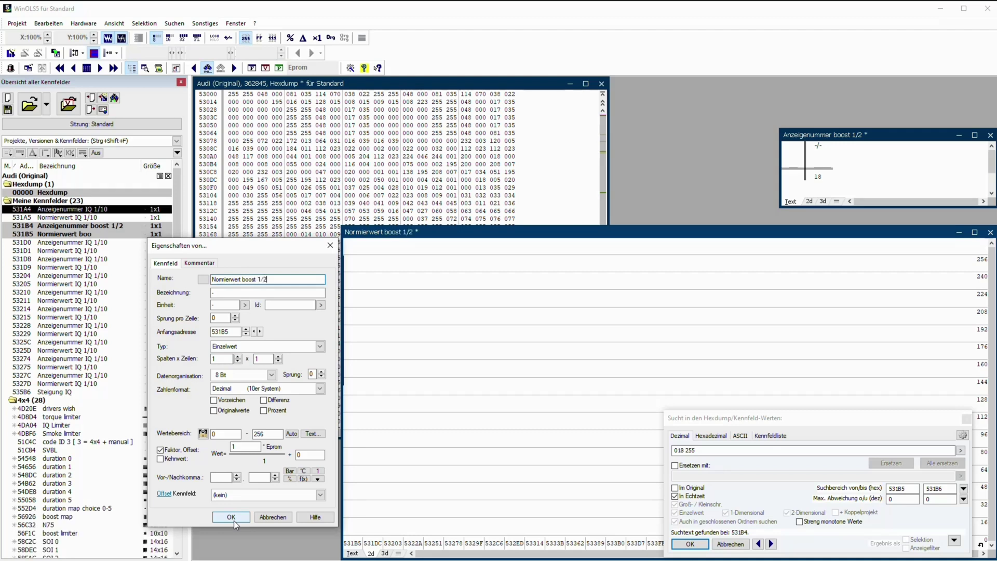
left_click(234, 521)
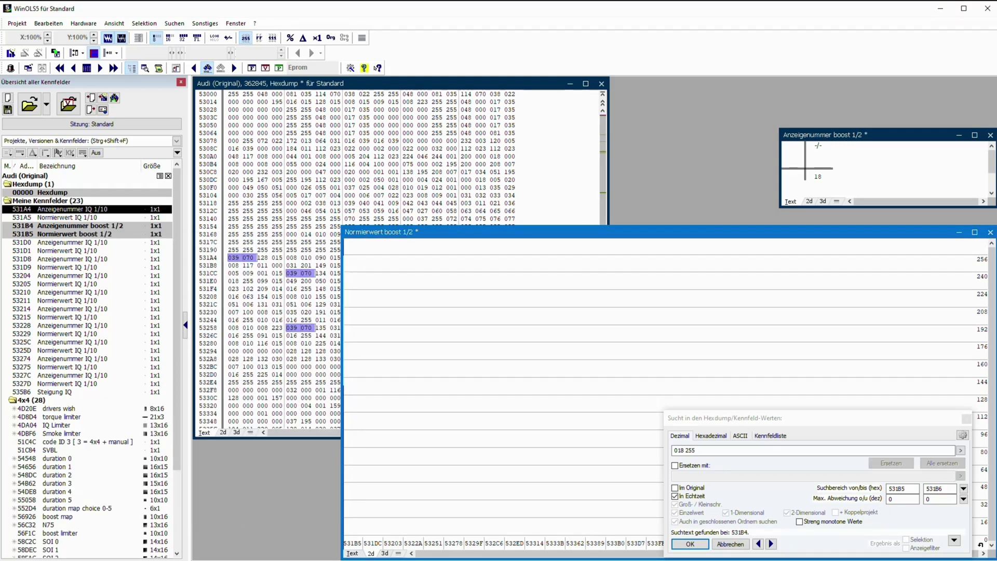
Shrink the Normierwert boost 1/2 window and find the next occurrence of 018 255 in the hexdump
left_click_drag(343, 557, 842, 338)
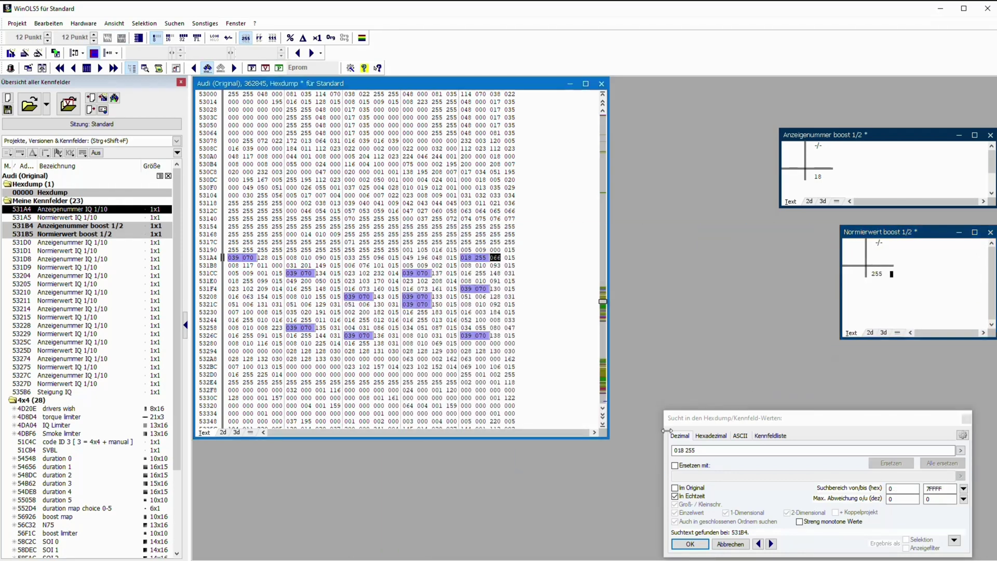
left_click(771, 544)
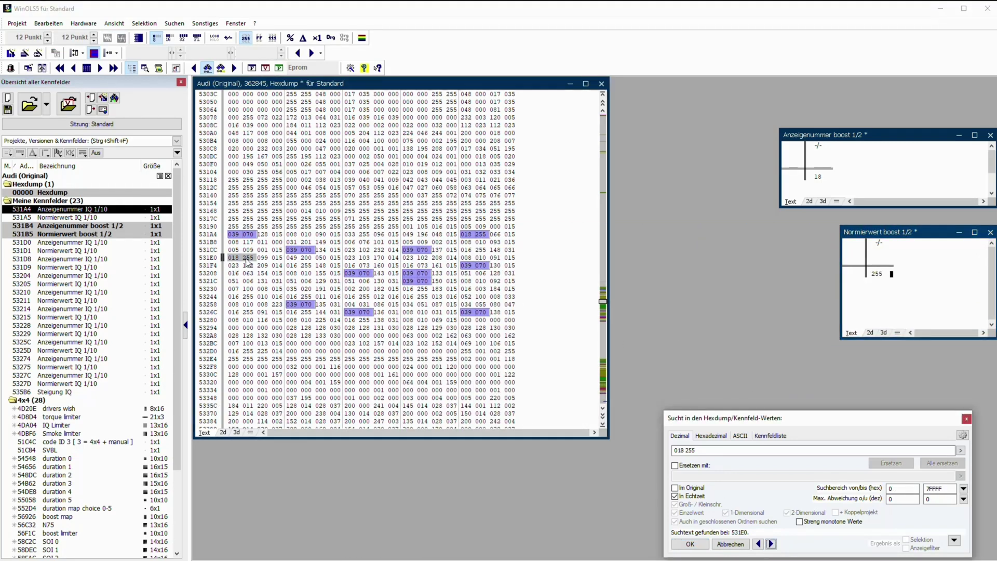
left_click(249, 263)
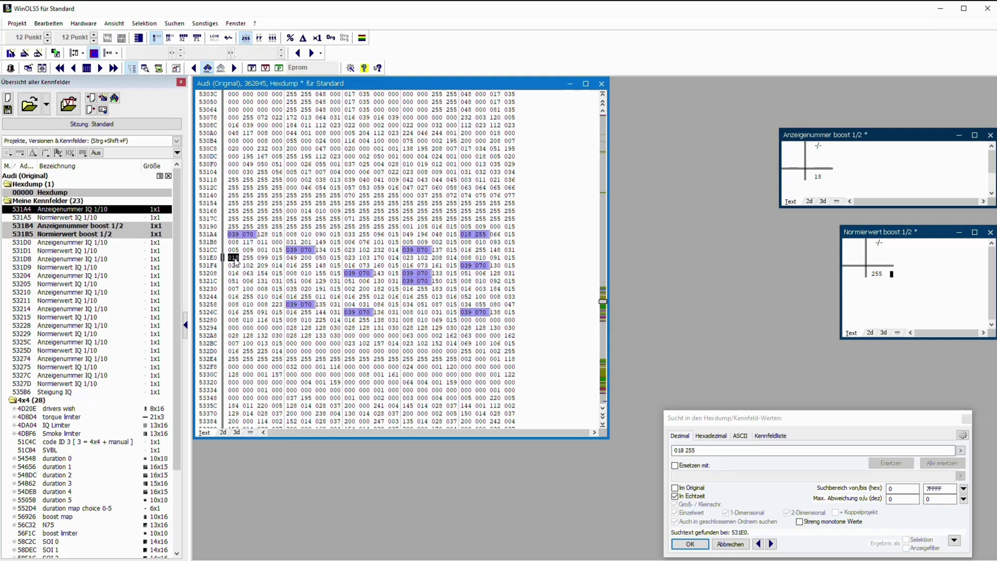
Copy the map properties of Anzeigenummer boost 1/2 with the preset property selection
left_click(818, 178)
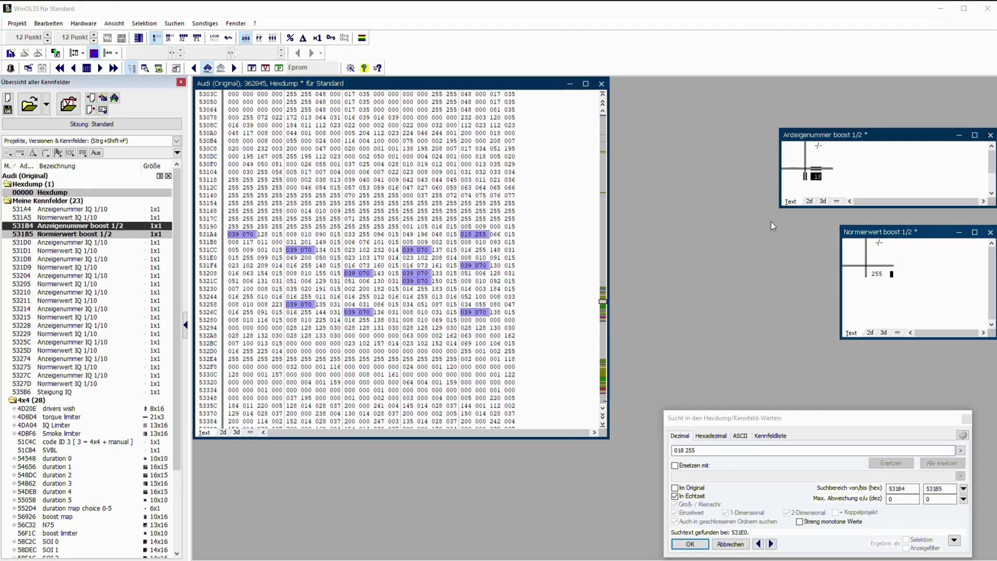
left_click(772, 148)
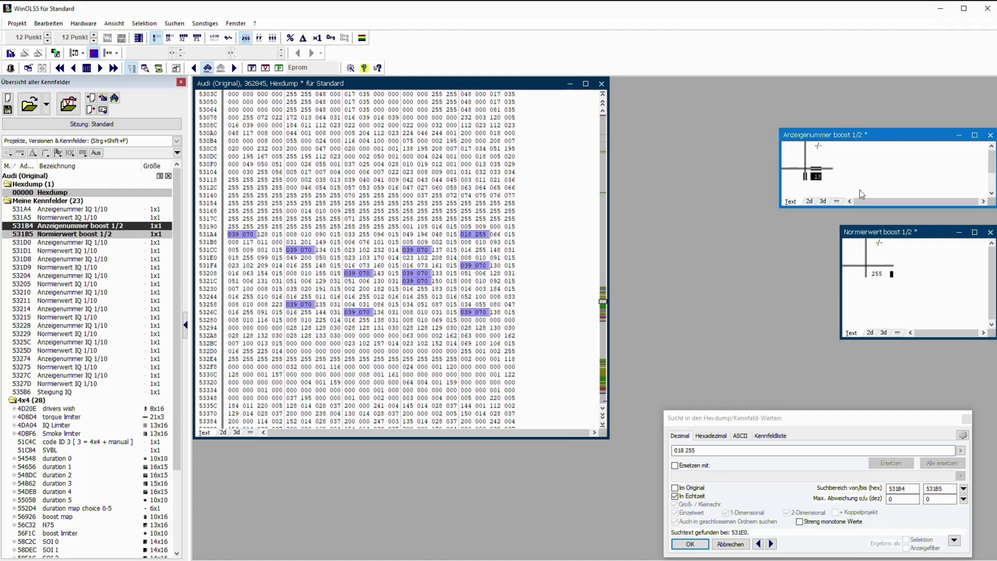
key("ctrl+shift+c")
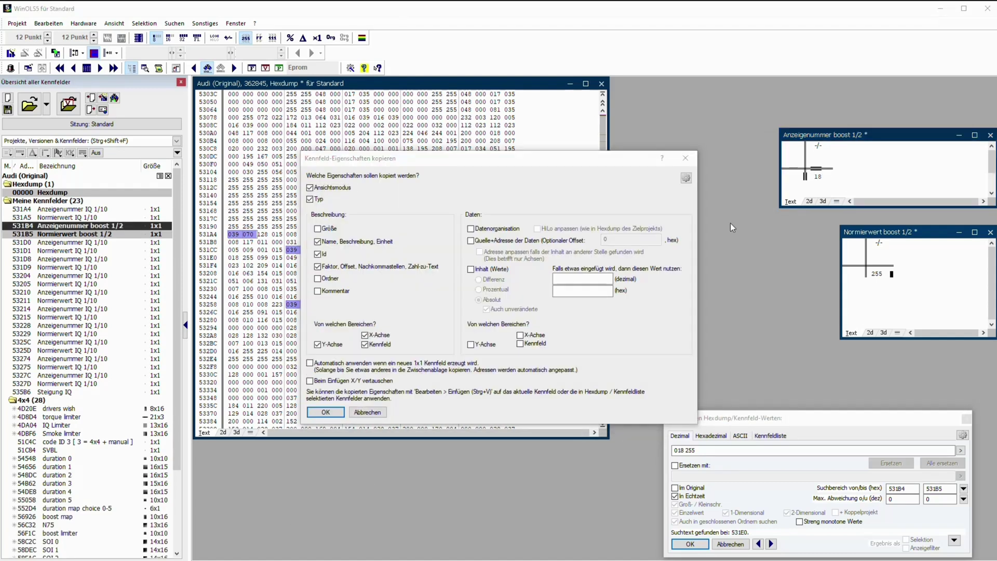
left_click(326, 412)
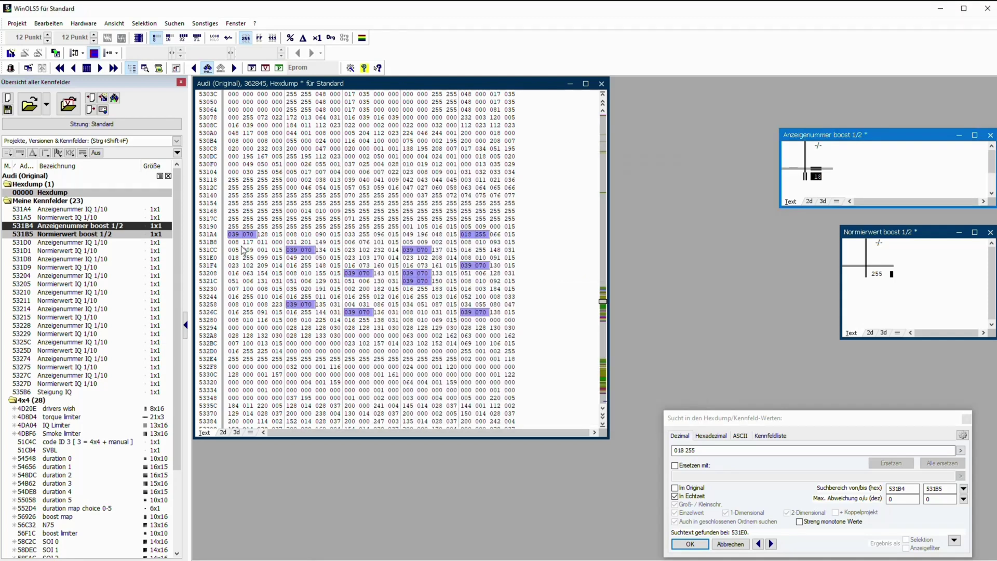
Create a single-value map on the 018 byte at 531E0, paste the copied Anzeigenummer boost 1/2 properties onto it and close its window
left_click(231, 259)
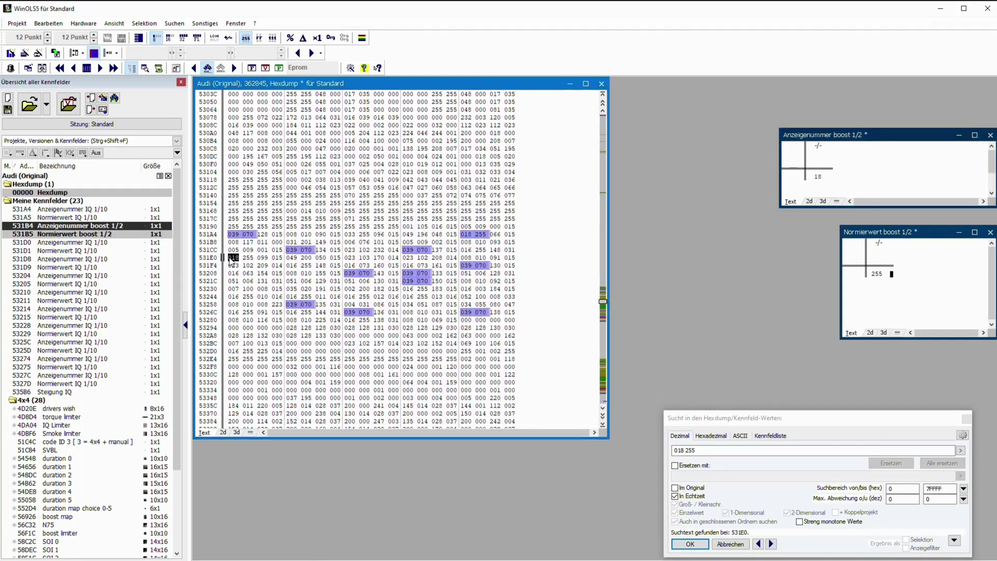
key("k")
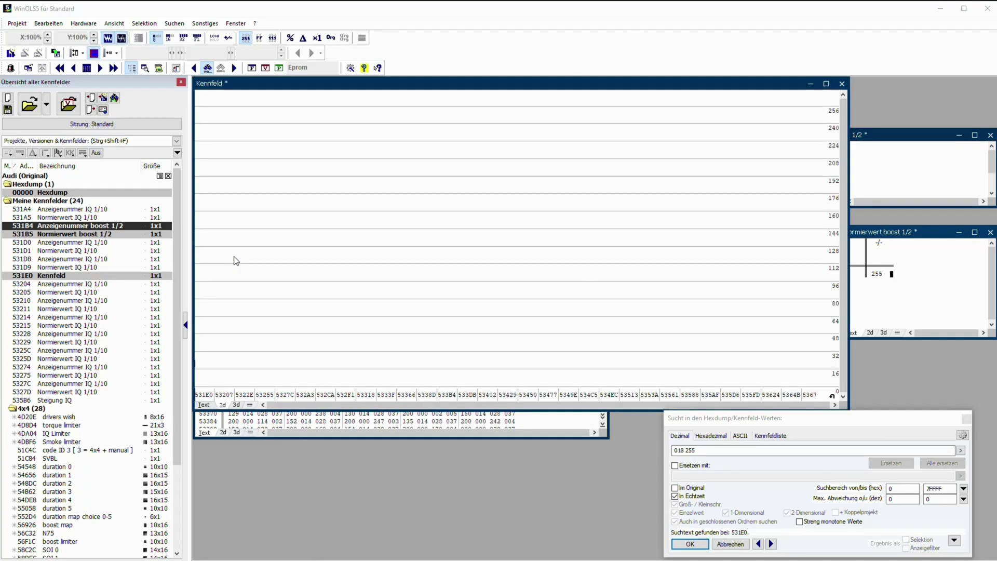
key("ctrl+v")
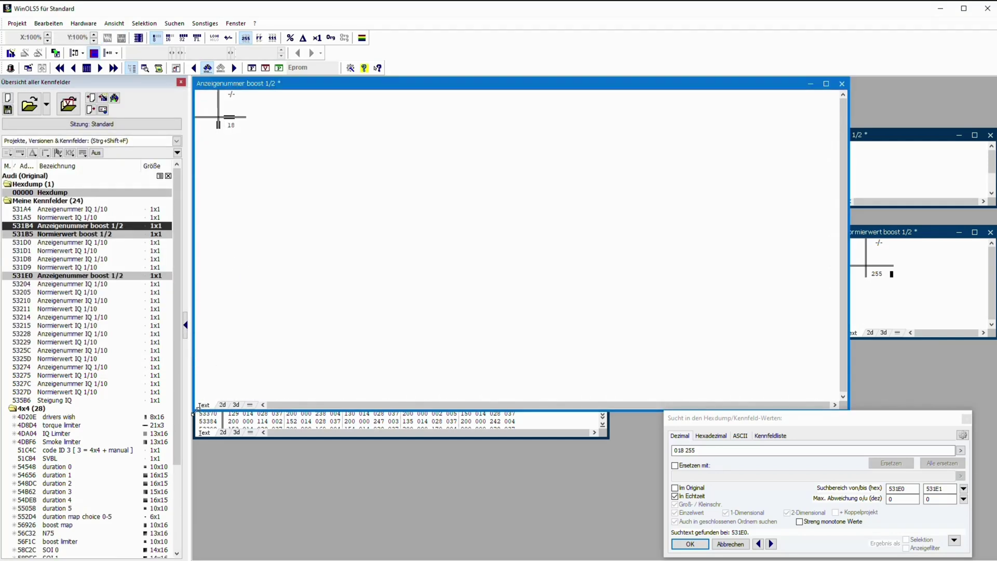
left_click_drag(199, 412, 726, 162)
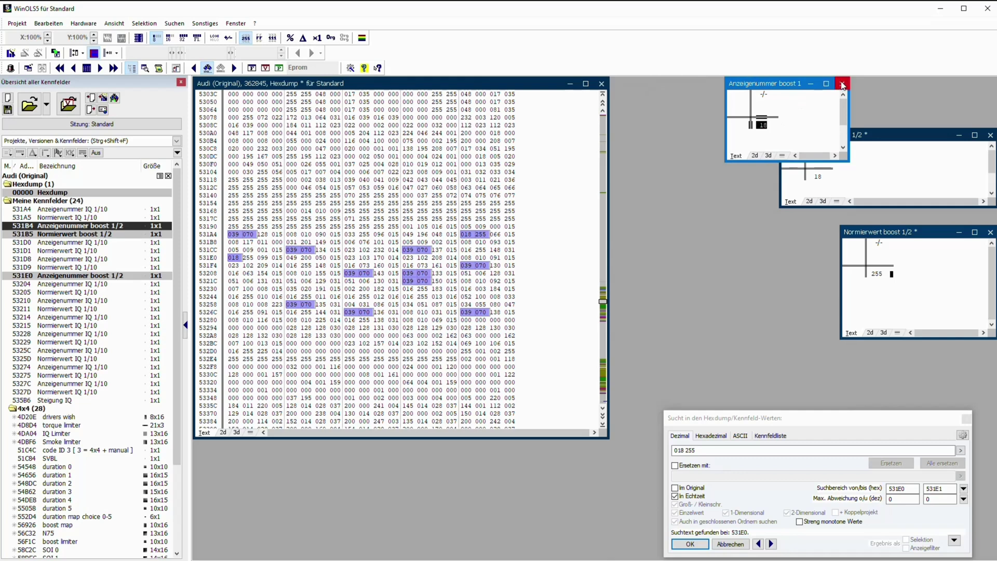
left_click(842, 84)
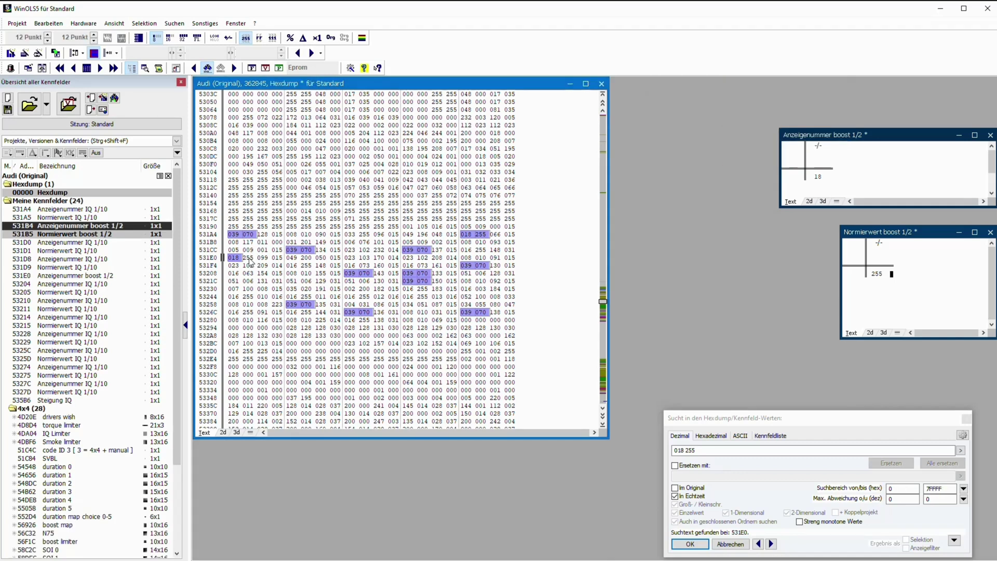
Copy the Normierwert boost 1/2 properties and apply them to a new single-value map on the 255 byte at 531E1
double_click(879, 275)
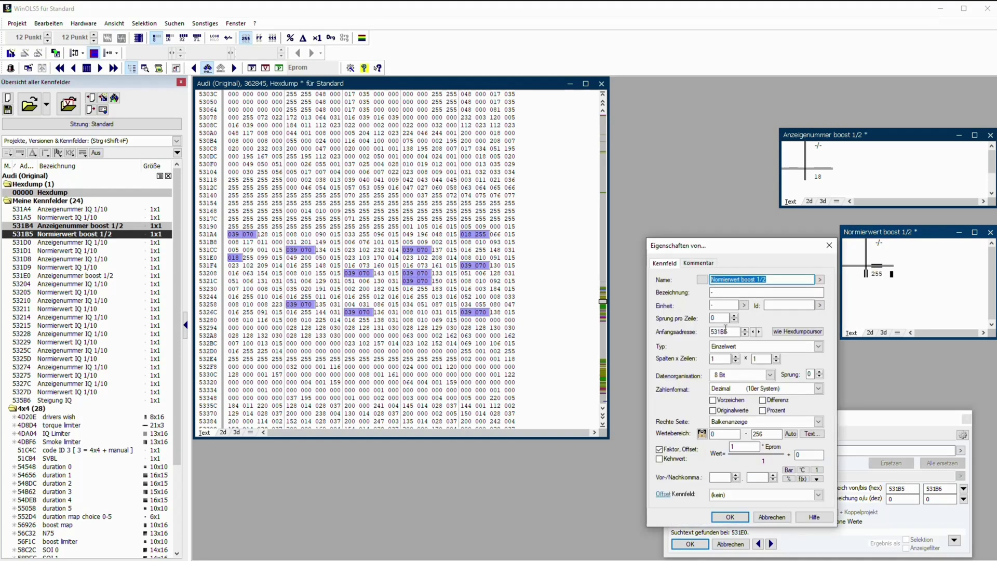
left_click(730, 517)
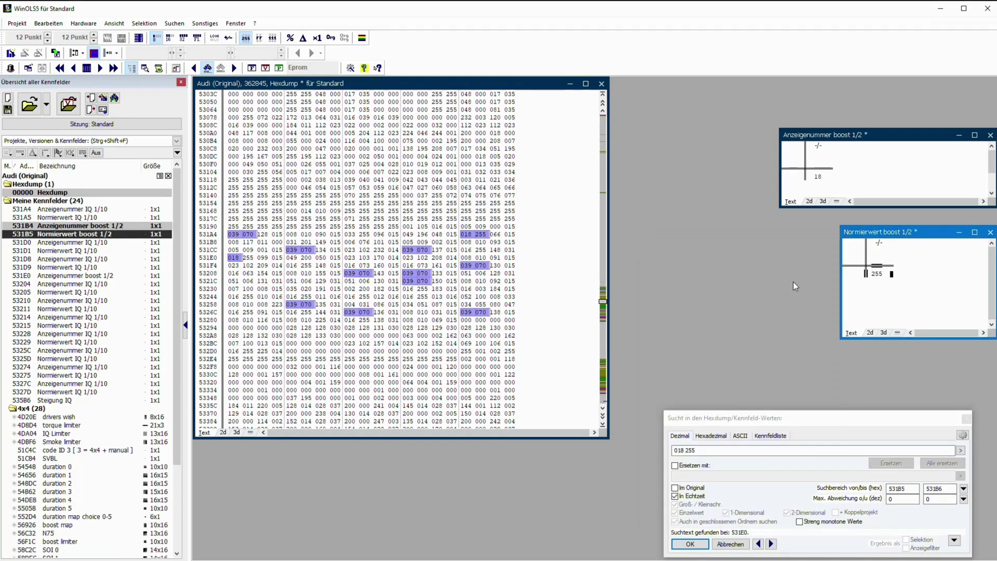
key("ctrl+c")
left_click(332, 412)
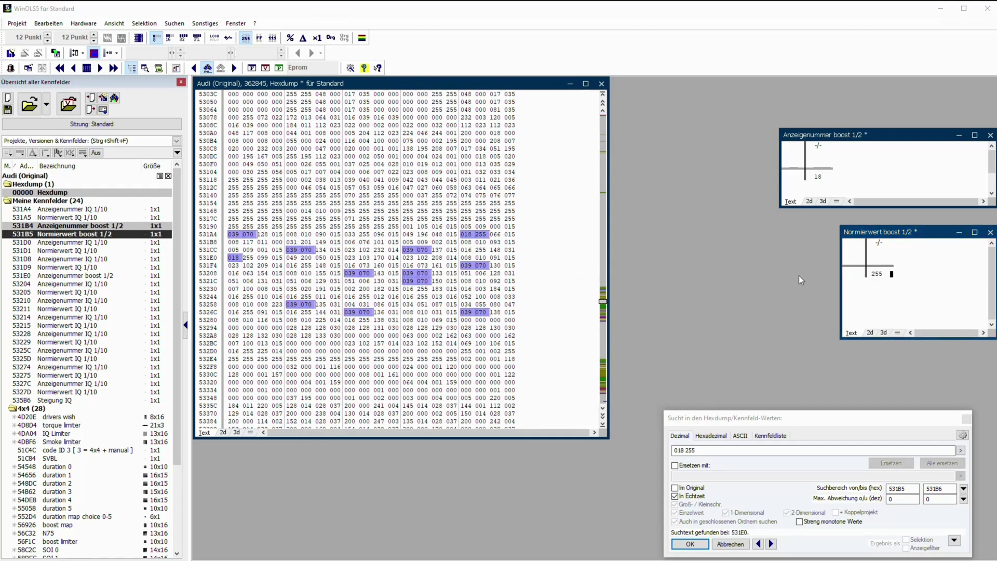
left_click(250, 261)
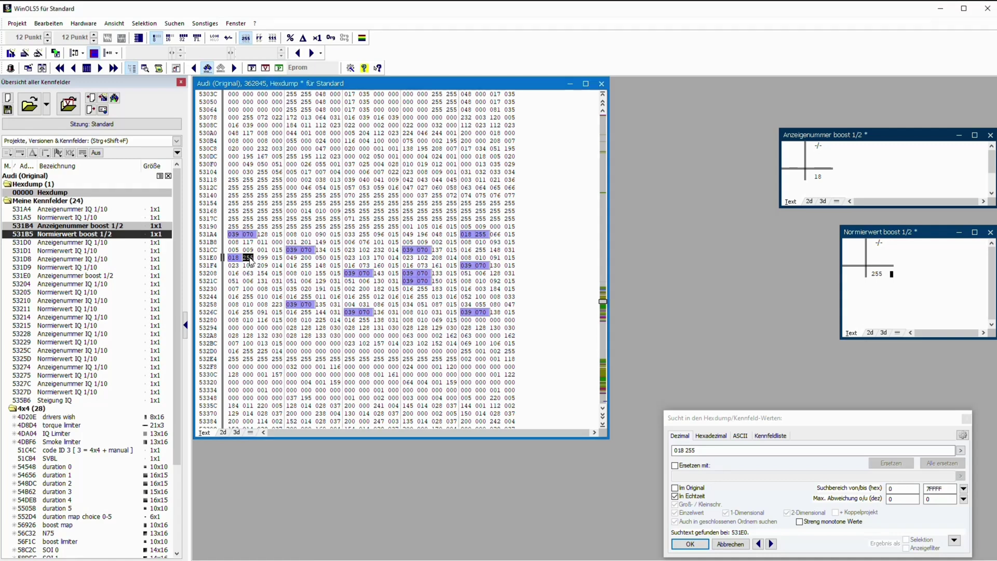
key("k")
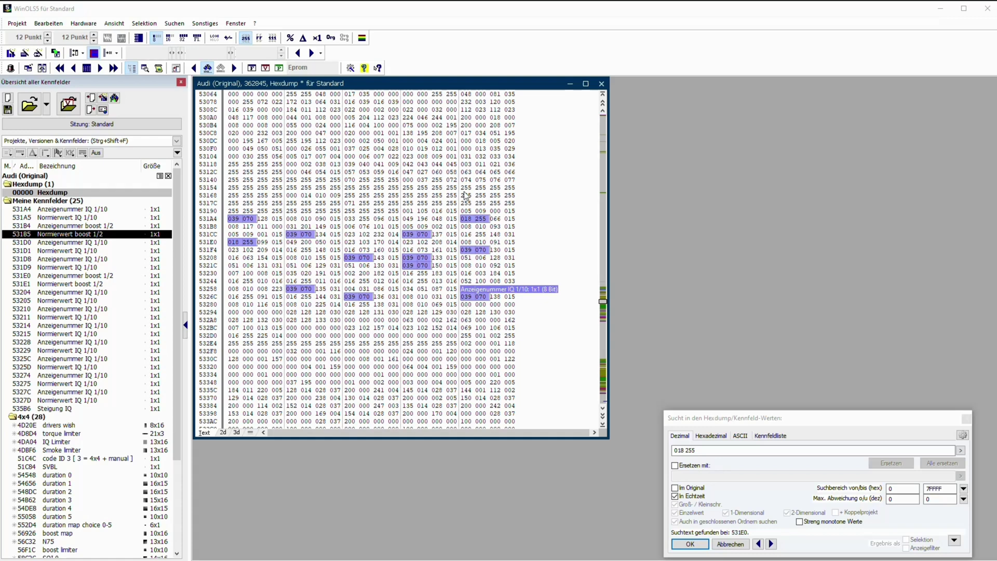
left_click(169, 38)
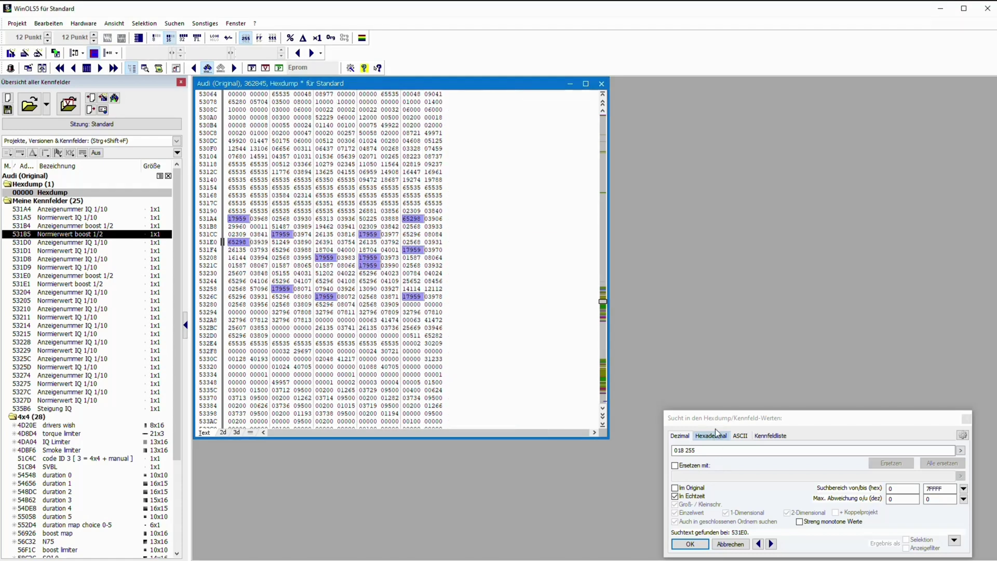
left_click_drag(709, 418, 699, 351)
left_click(695, 387)
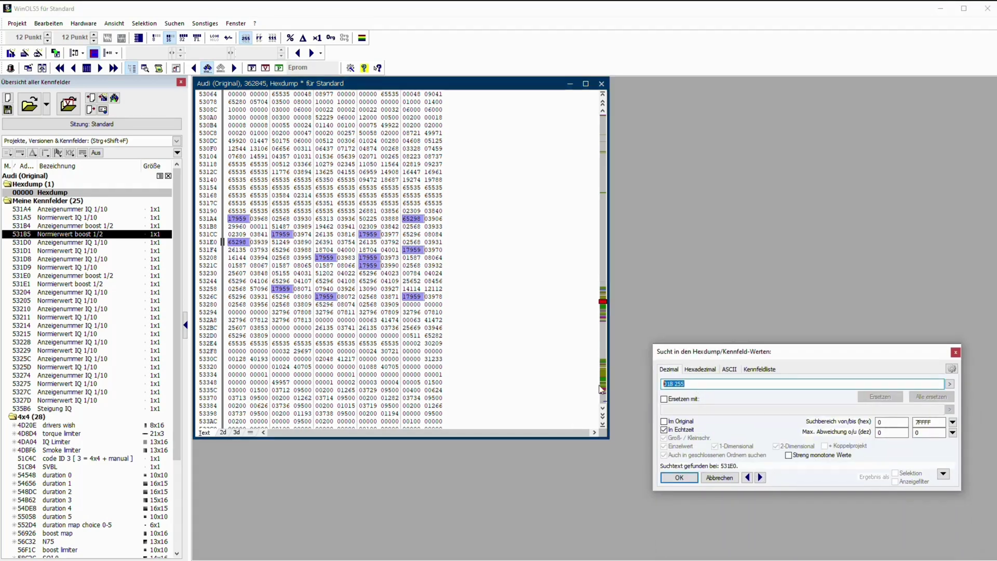
type("0098")
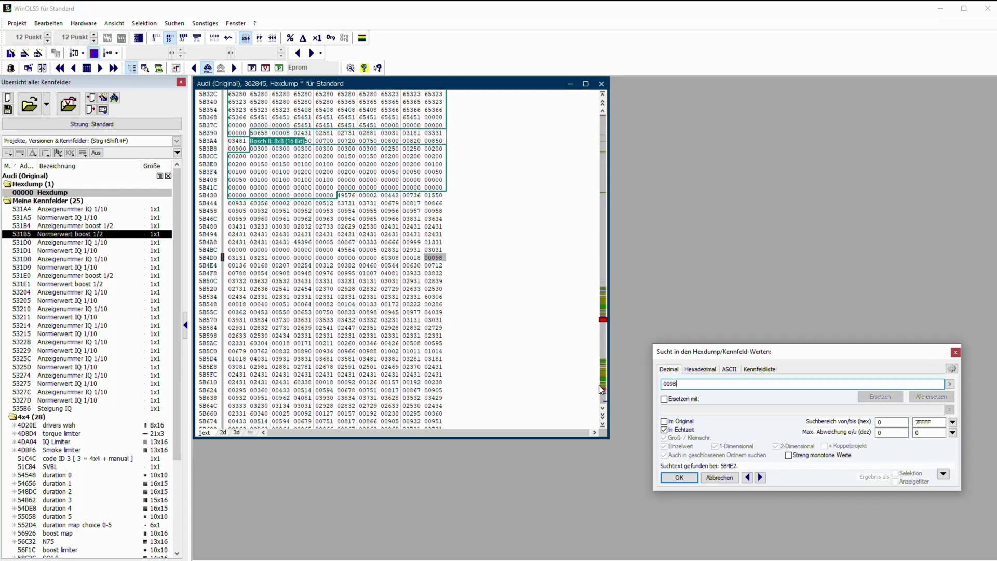
type("0")
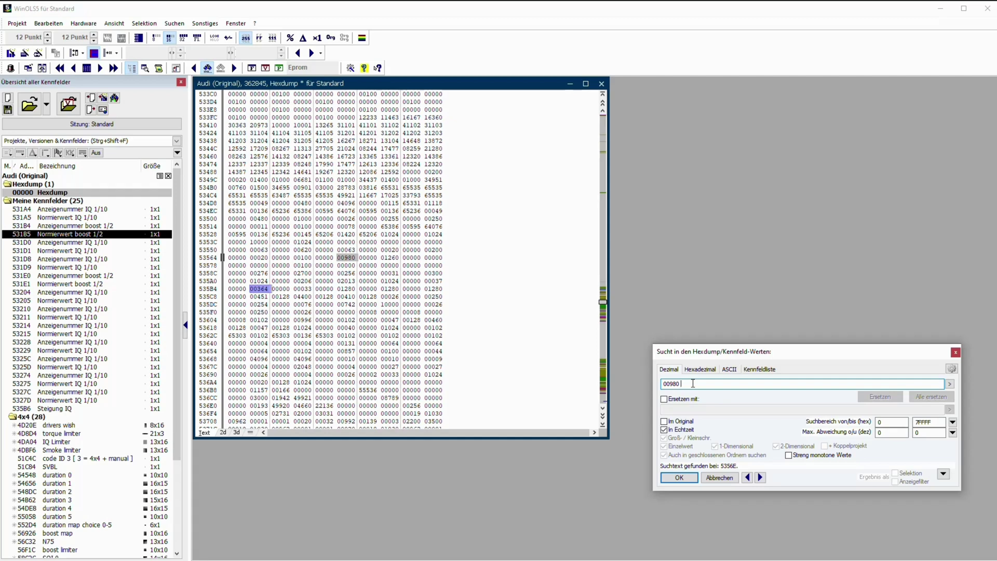
type("00000")
key("Return")
Create a 16-bit single-value map on the 00980 value at 5356E and name it Steigung boost
left_click(363, 264)
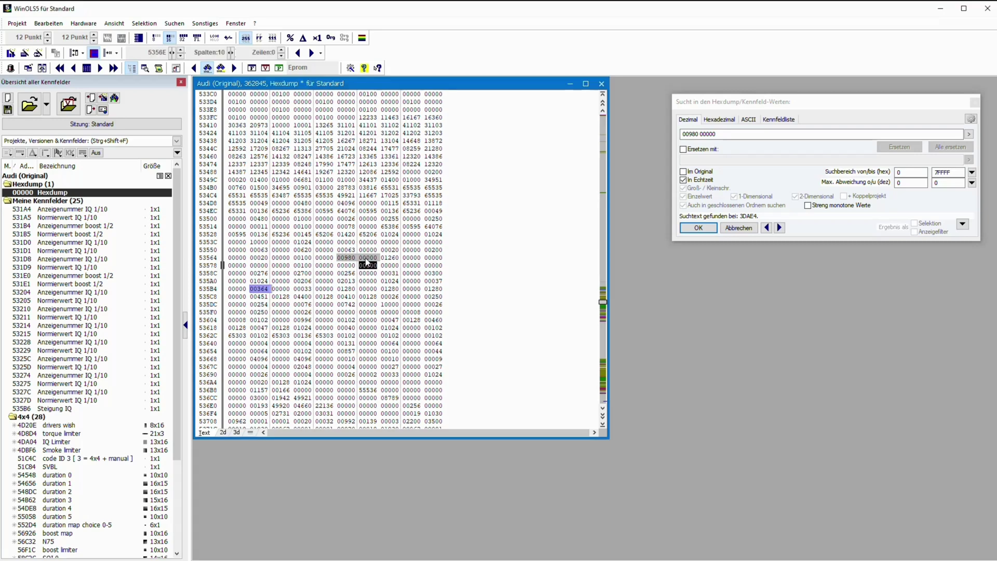
left_click(367, 258)
left_click(351, 258)
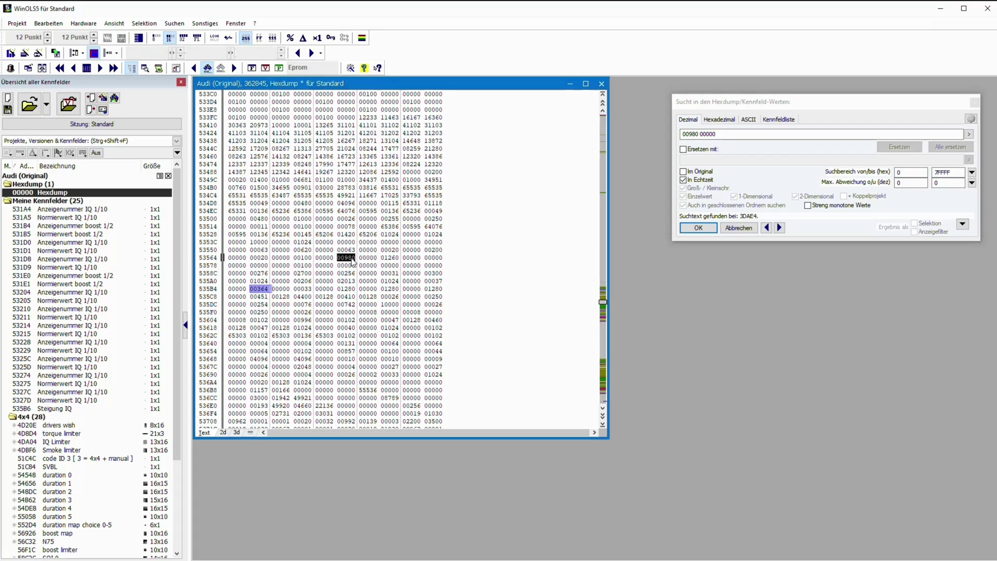
key("k")
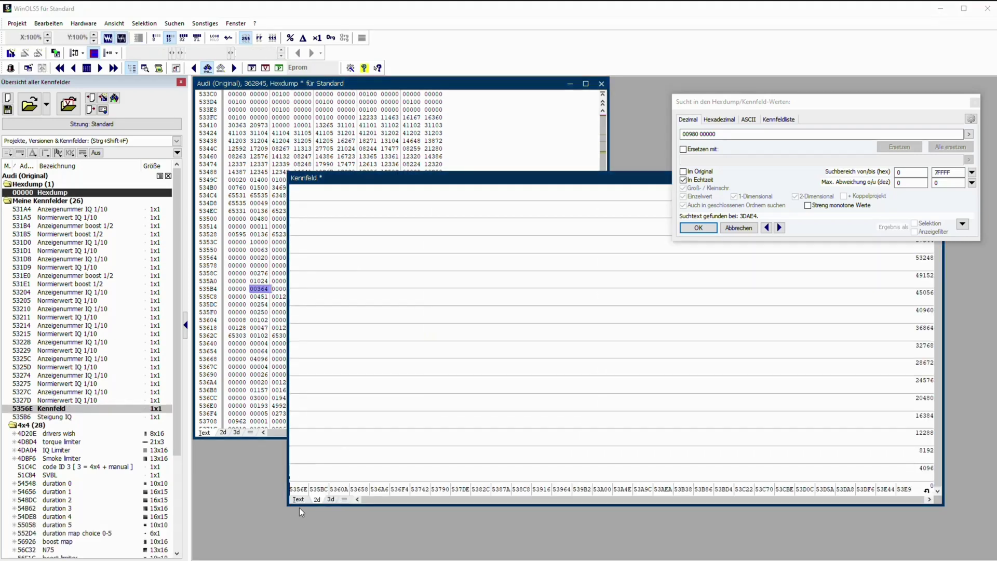
type("St")
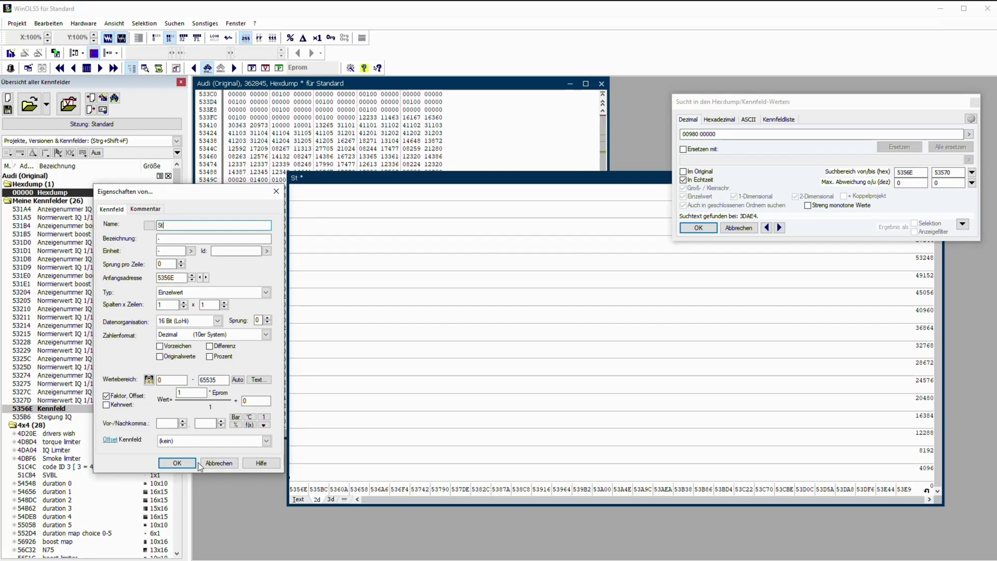
type("eigung boost")
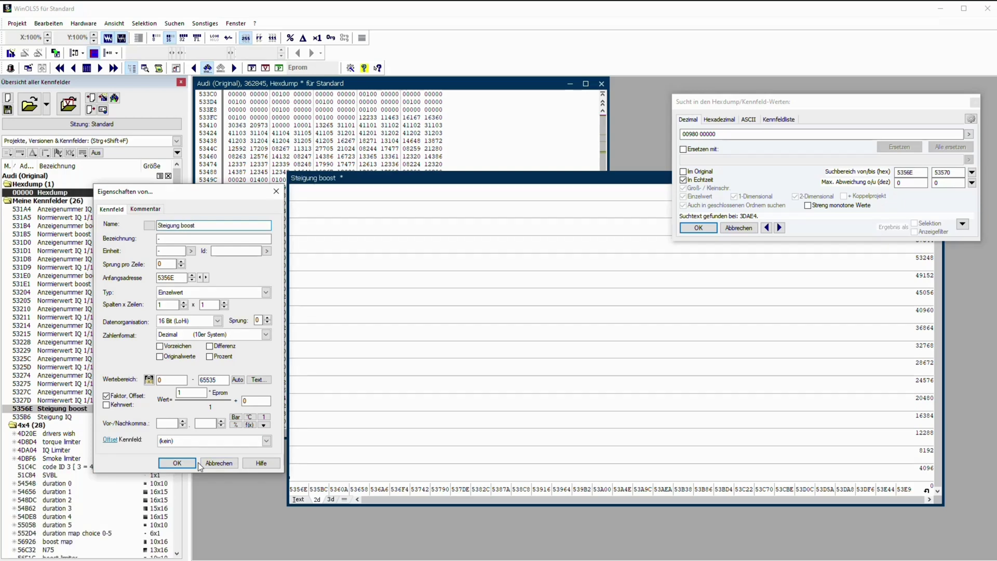
left_click(196, 463)
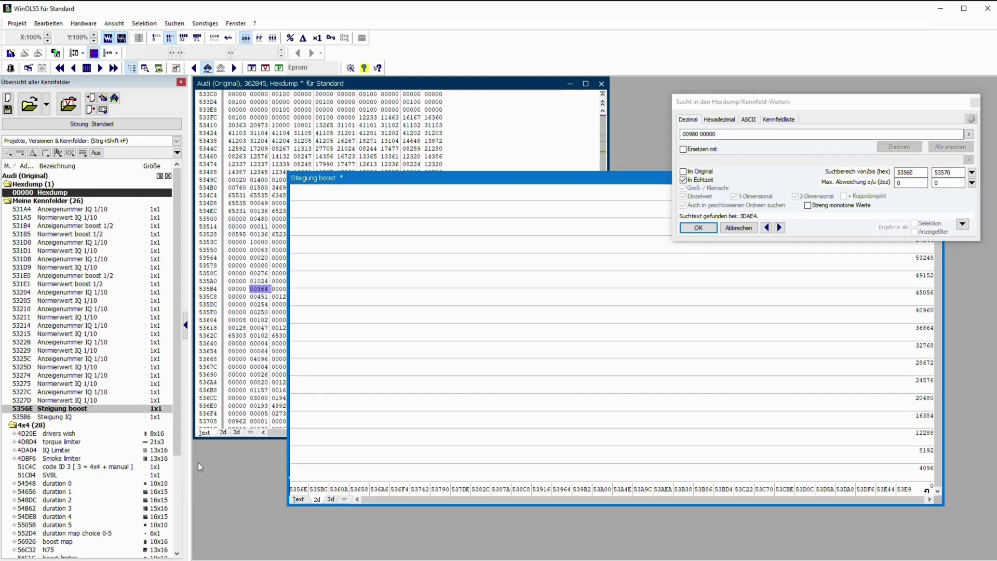
Show the Steigung boost map as text, shrink its window and move the search dialog clear of it
left_click(297, 501)
left_click_drag(289, 505, 842, 341)
left_click_drag(853, 102, 817, 470)
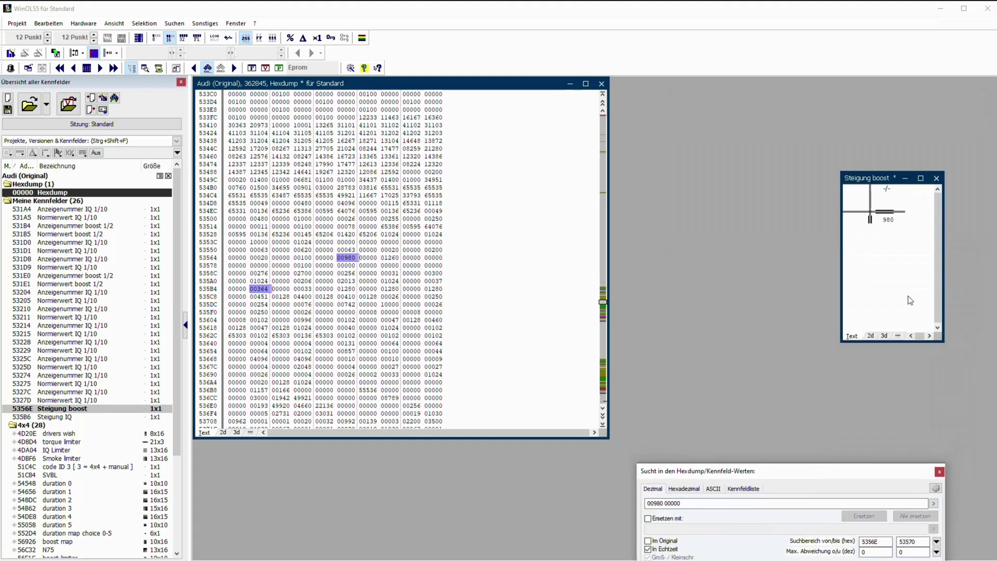
left_click_drag(887, 342, 889, 249)
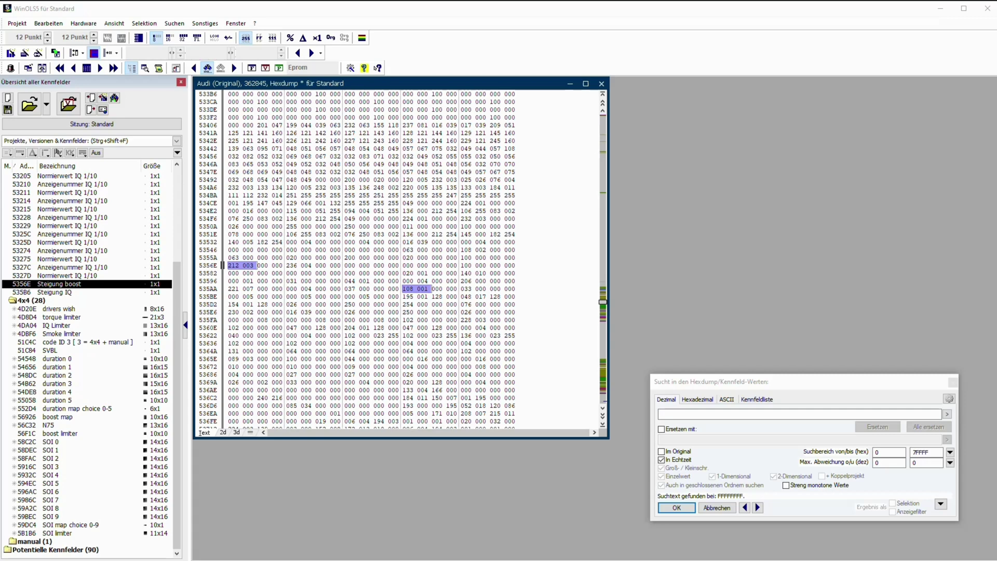
Search the 8-bit hexdump for the decimal sequence 052 100 and go to the occurrence at 53254
left_click(694, 414)
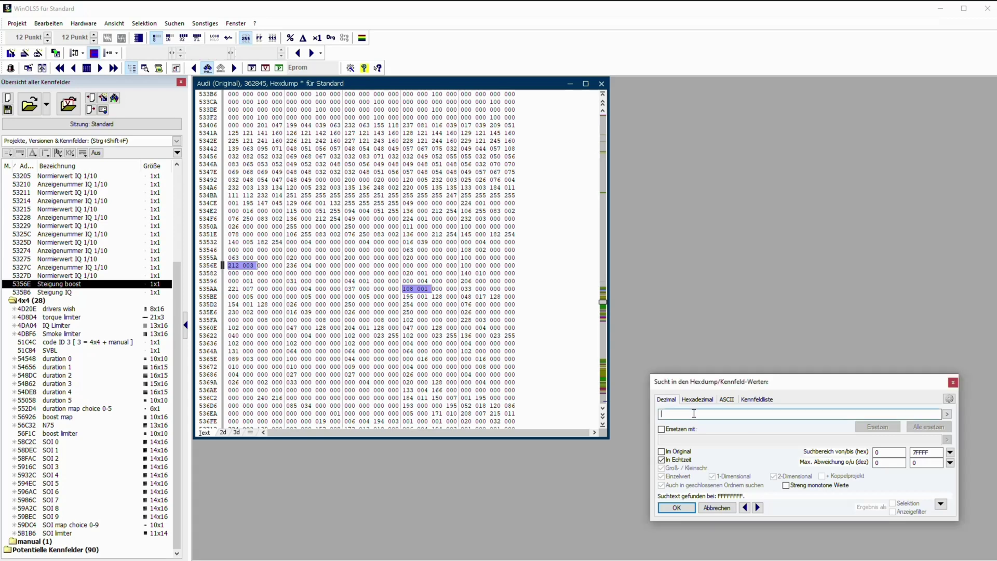
type("052 100")
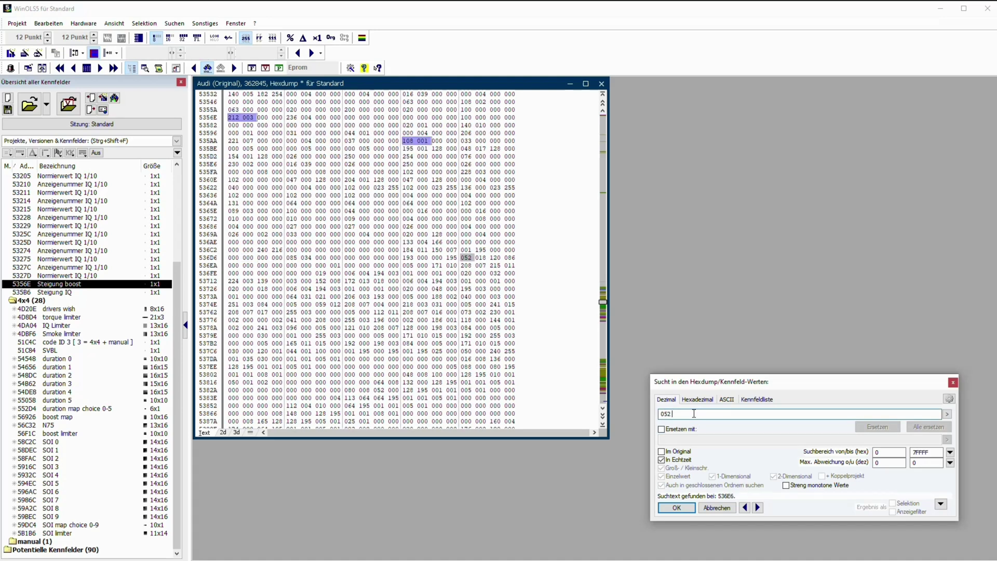
left_click(758, 507)
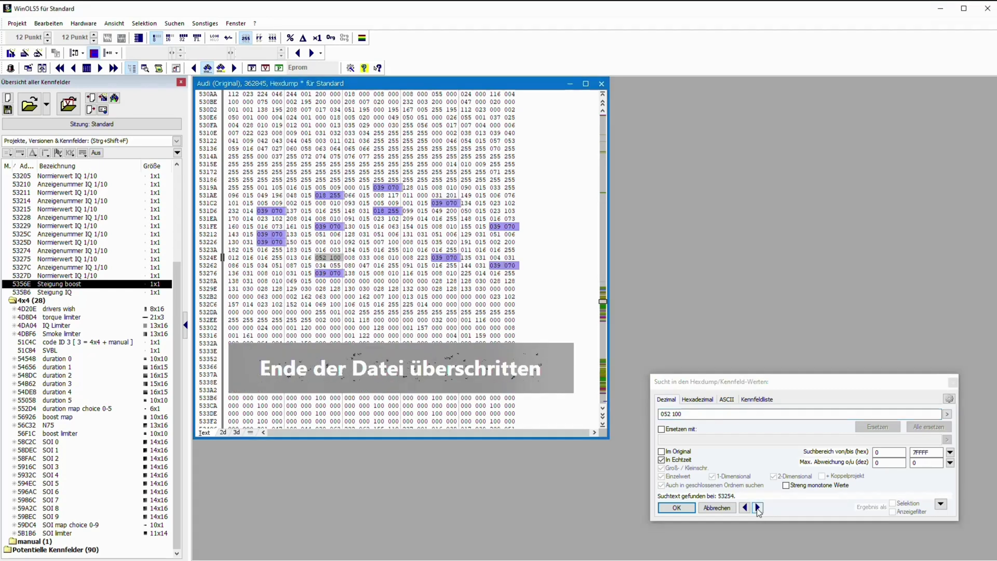
left_click(758, 508)
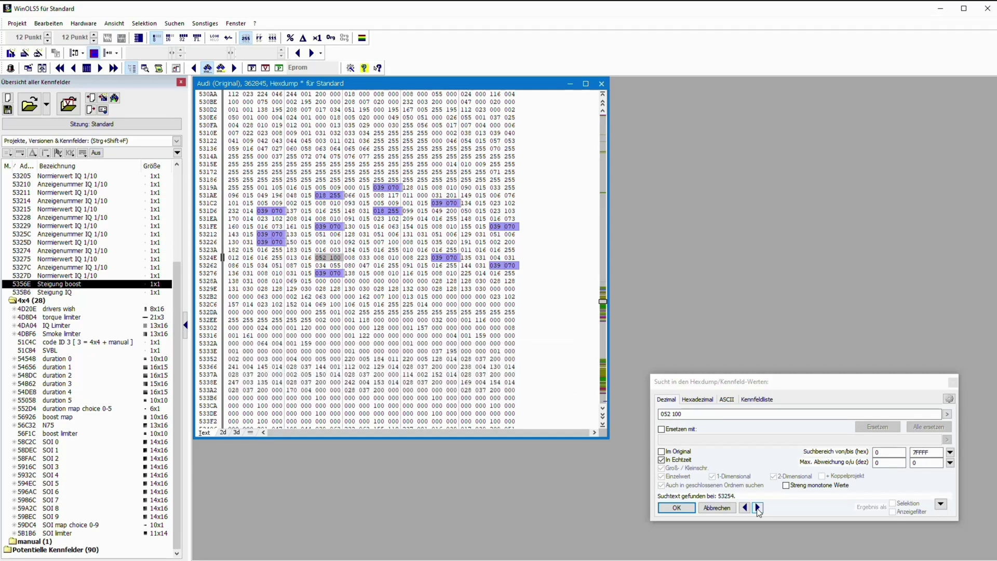
Create an 8-bit single-value map on the 052 value at 53254, name it Anzeigenummer Nm and shrink its window
left_click(337, 257)
key("k")
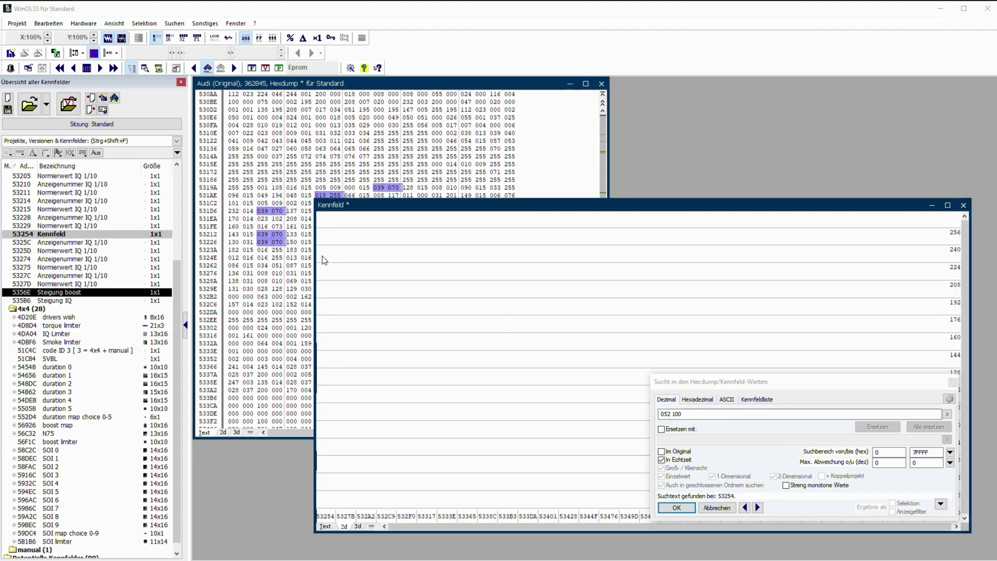
type("Anzei")
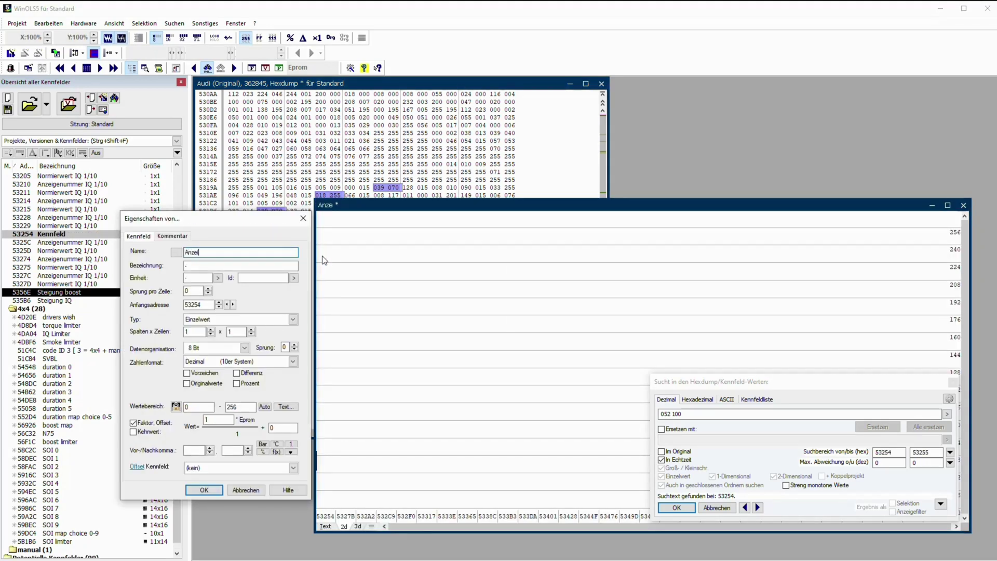
type("genummer")
type("Nm")
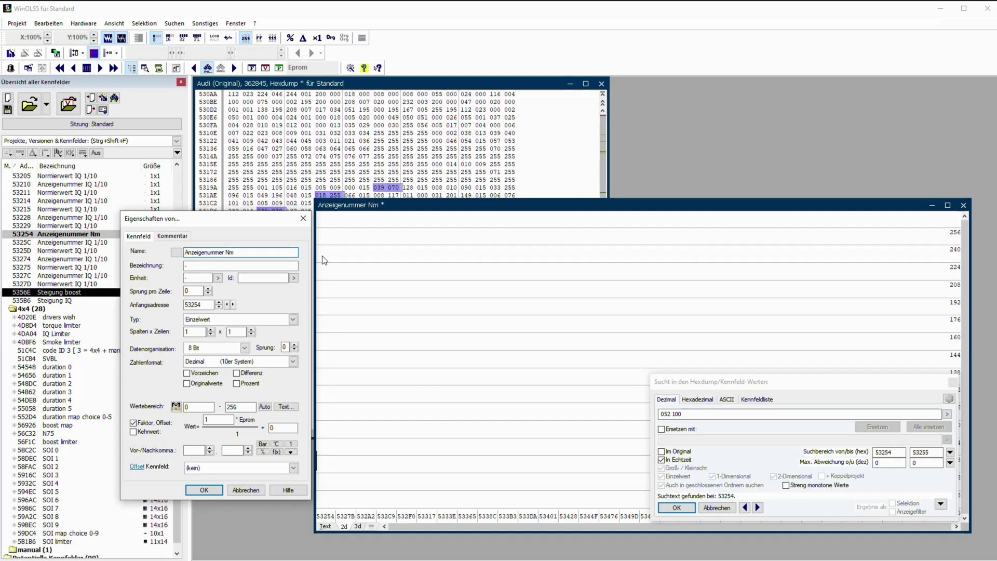
key("Return")
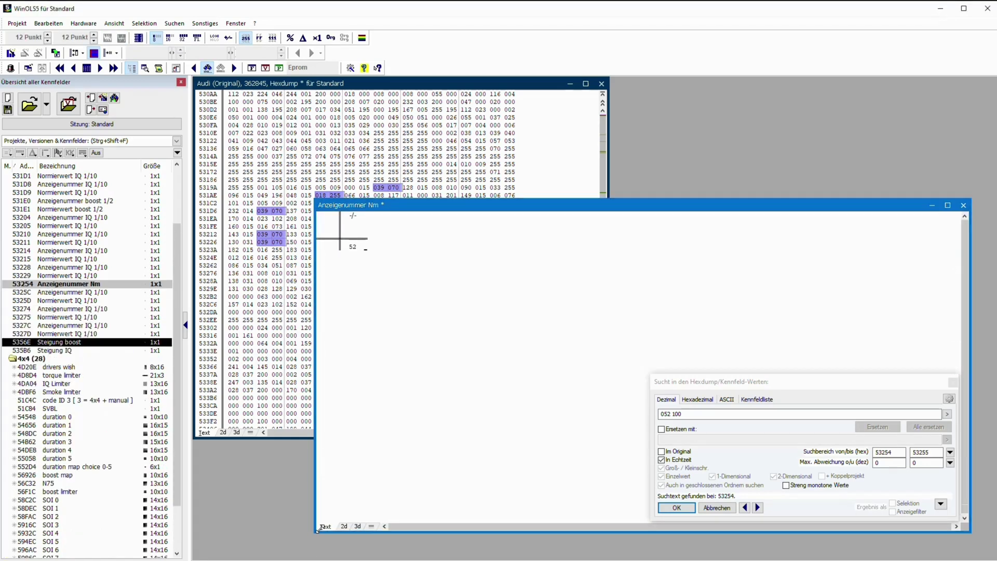
left_click_drag(317, 530, 820, 279)
Create an 8-bit single-value map on the 100 value at 53255 and name it Normierwert Nm
left_click(337, 260)
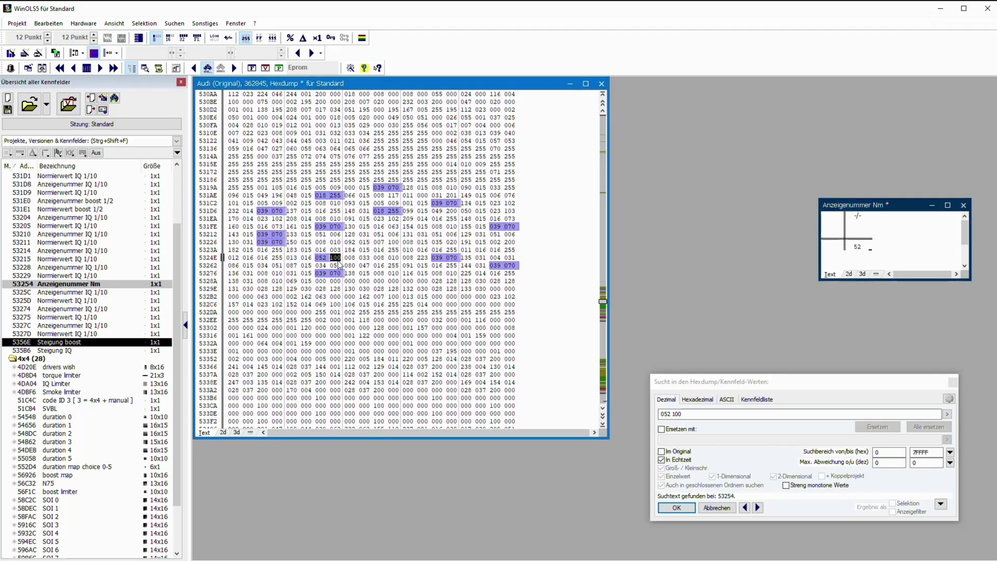
key("k")
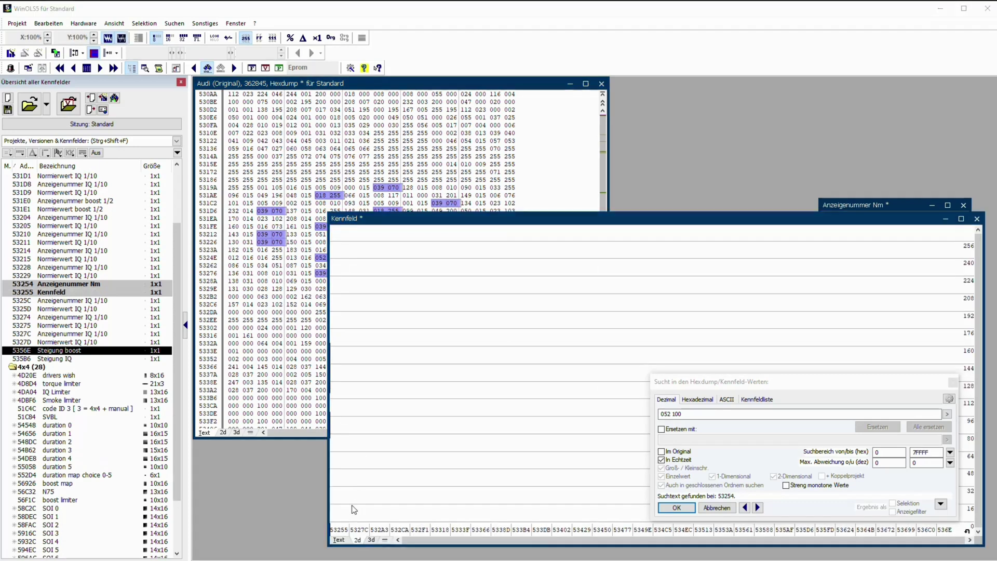
type("No")
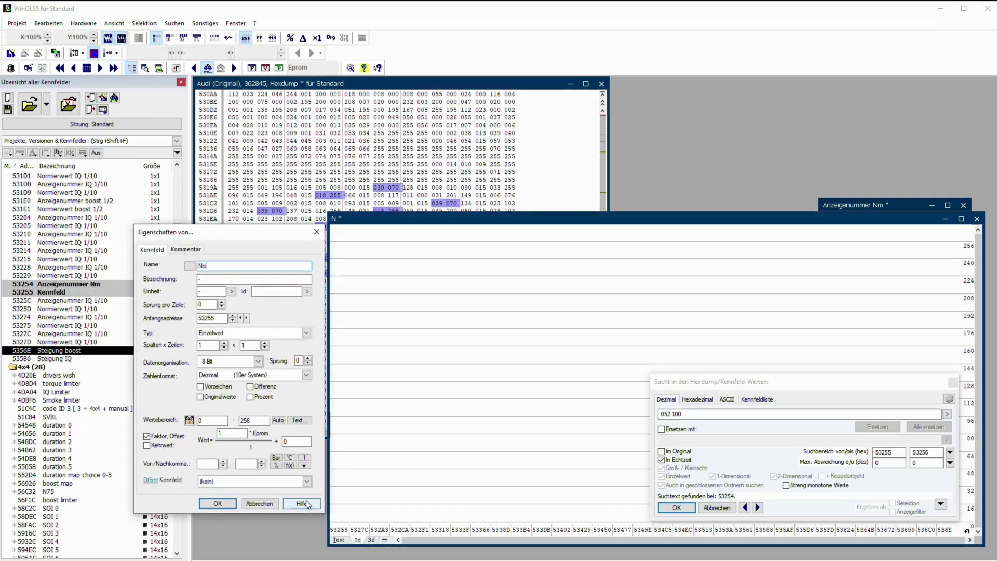
type("rmierwert Nm")
left_click(216, 503)
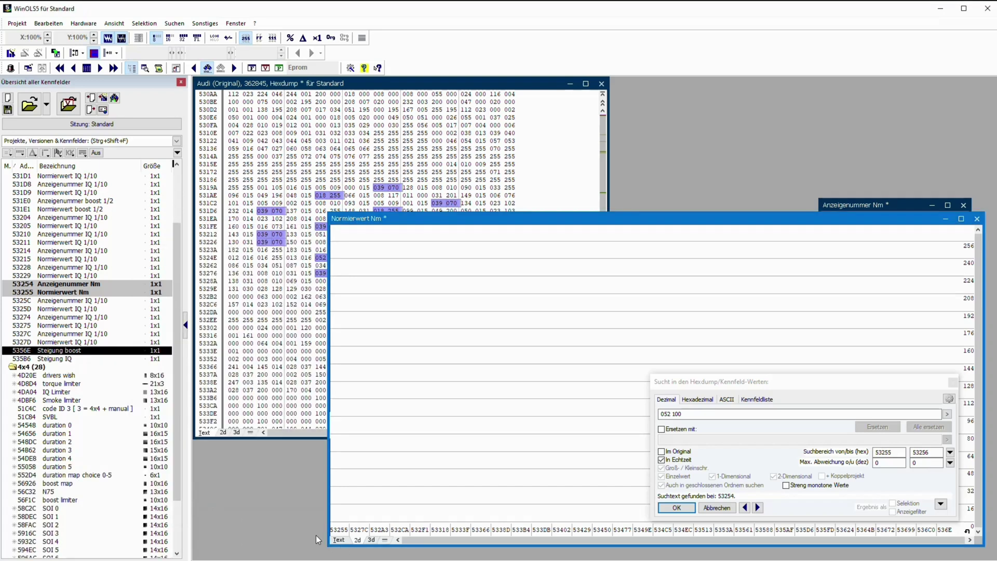
Shrink the Normierwert Nm window, place it below the Anzeigenummer Nm window and keep its values at 8 bit
left_click_drag(325, 549, 878, 298)
left_click_drag(908, 225, 871, 296)
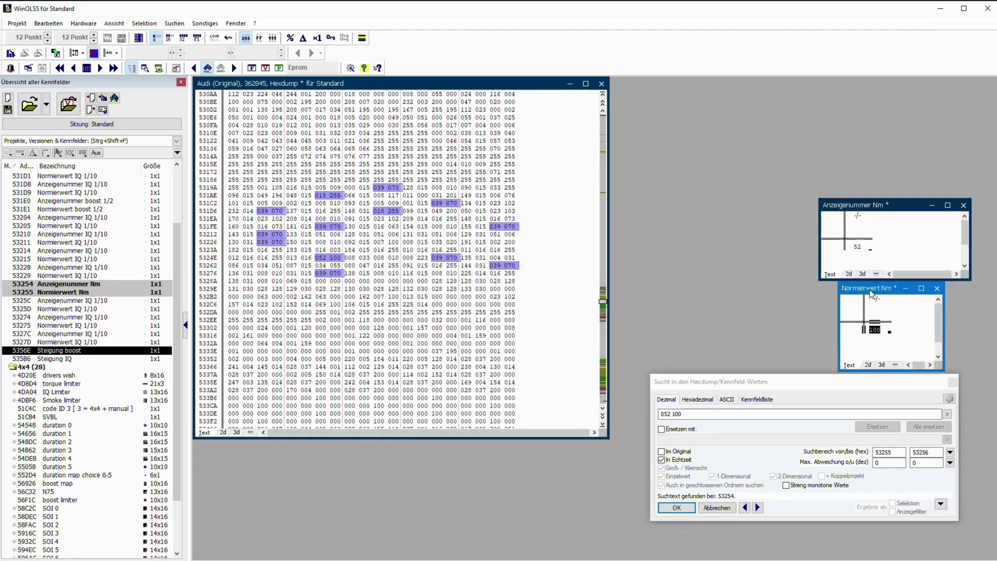
left_click(169, 37)
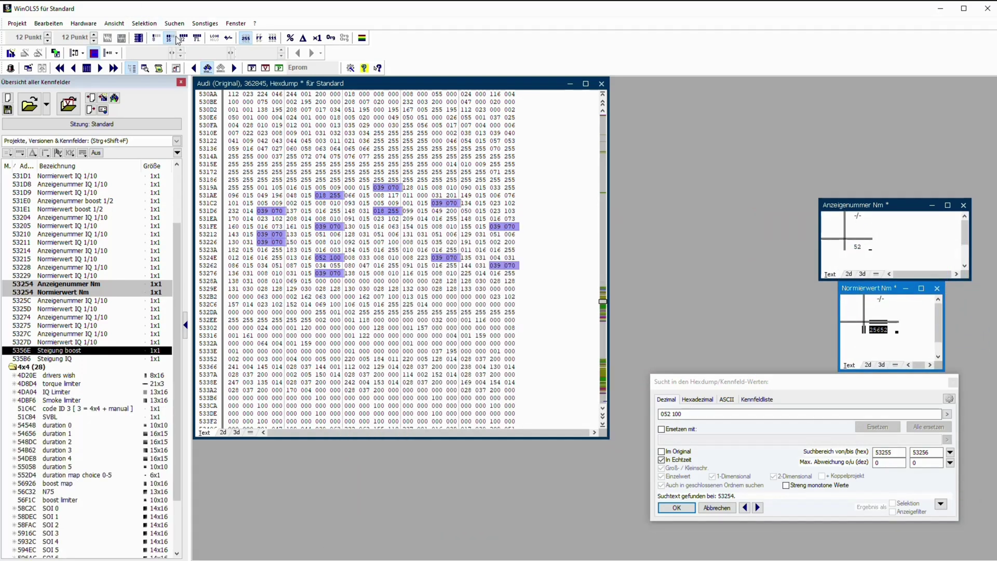
left_click(156, 38)
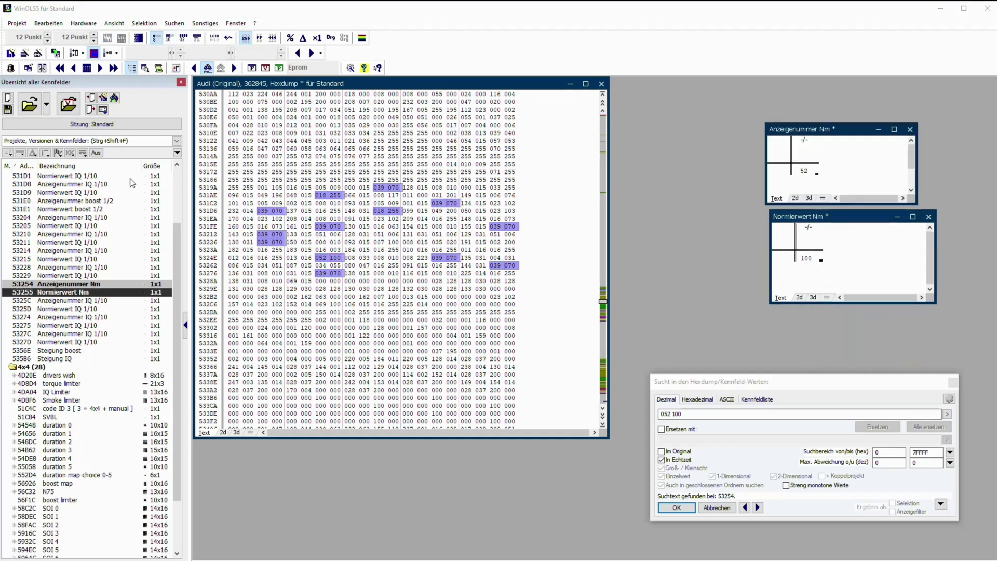
left_click(169, 39)
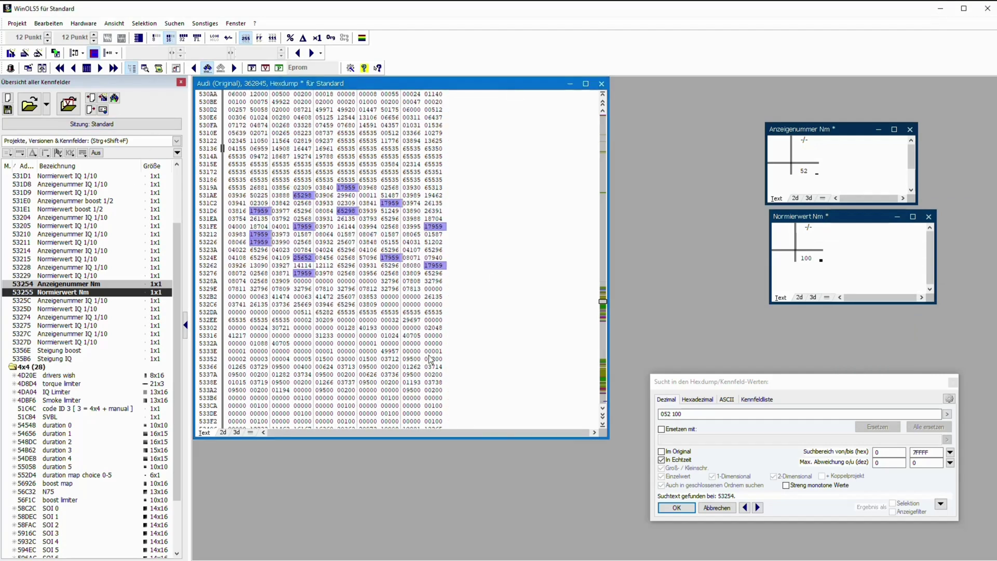
left_click(693, 415)
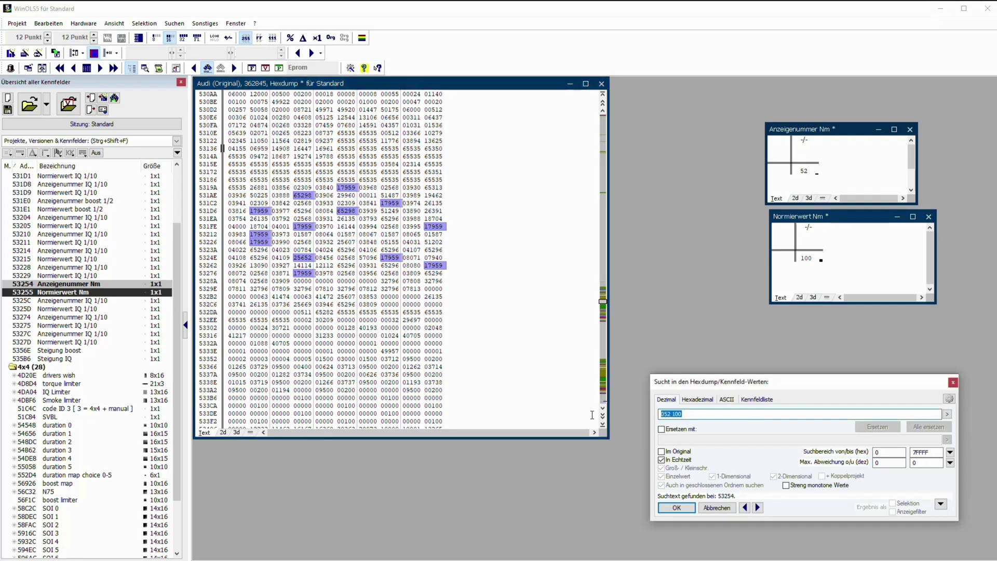
type("00502")
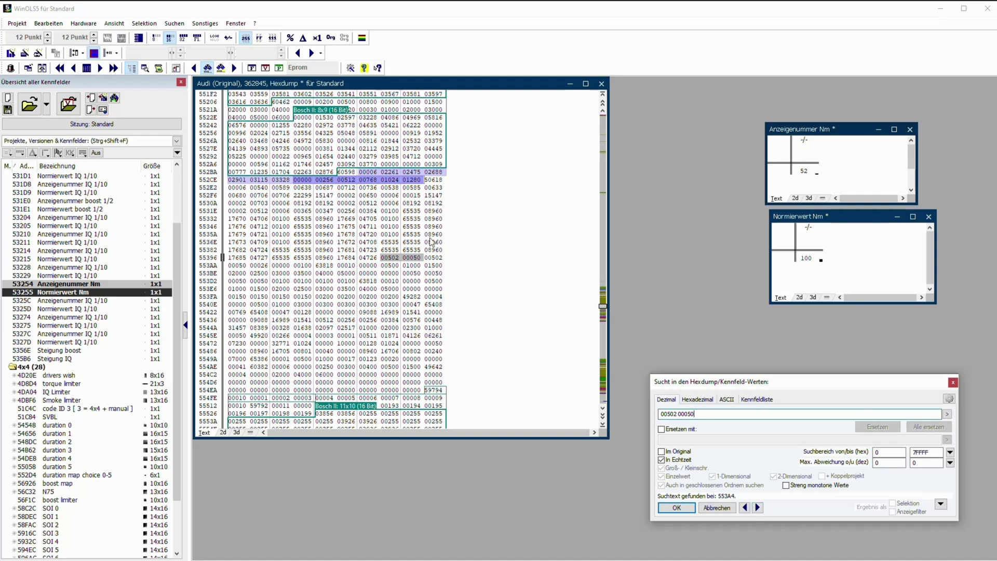
Create a 16-bit single-value map on the 00502 value at 553A4, name it Steigung Nm and shrink its window
left_click(443, 262)
left_click(425, 262)
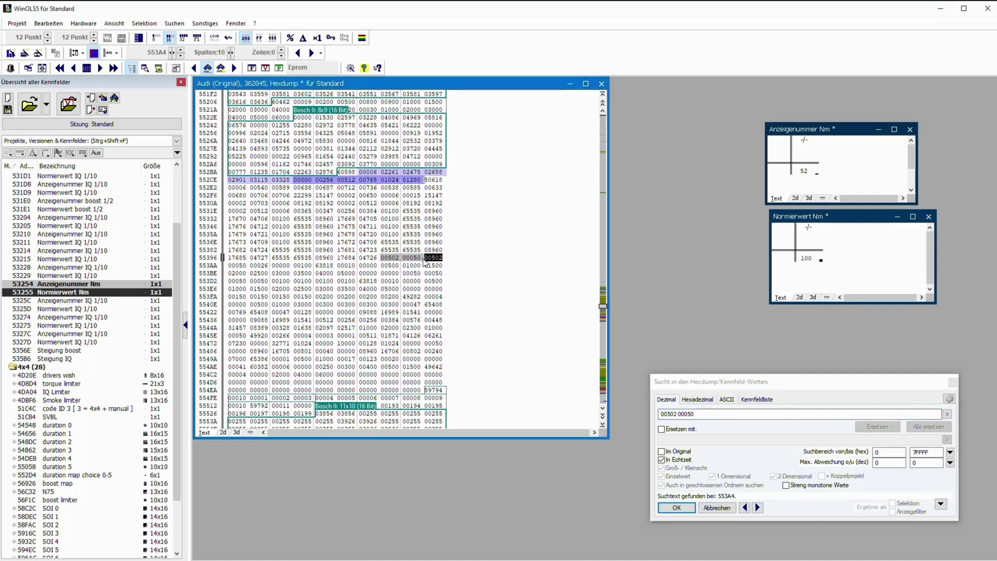
left_click(392, 261)
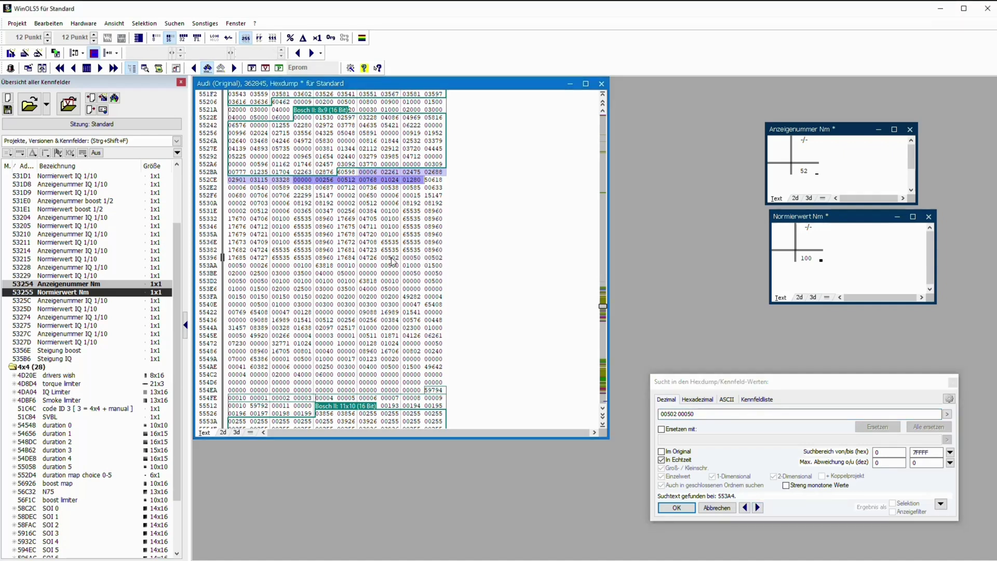
key("k")
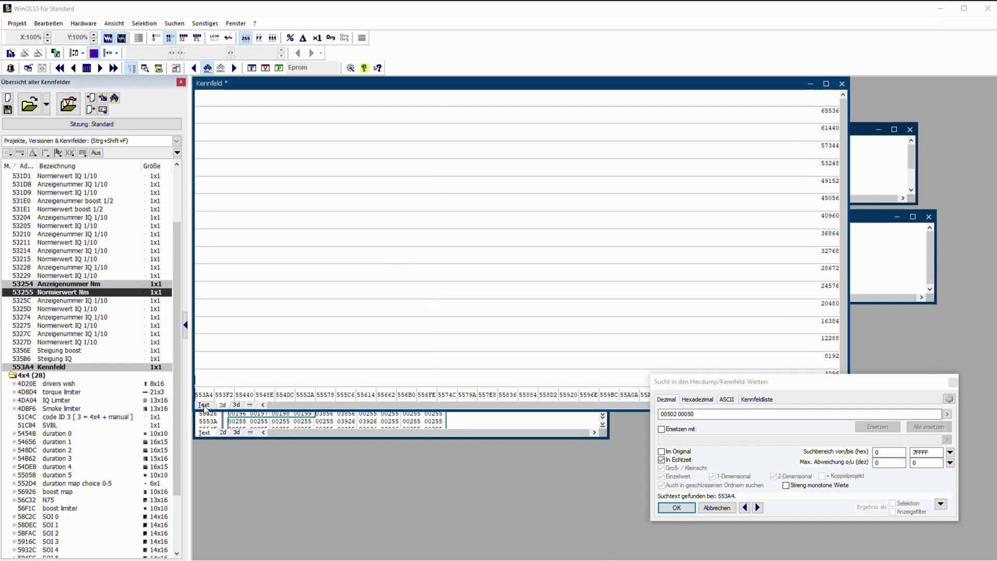
key("p")
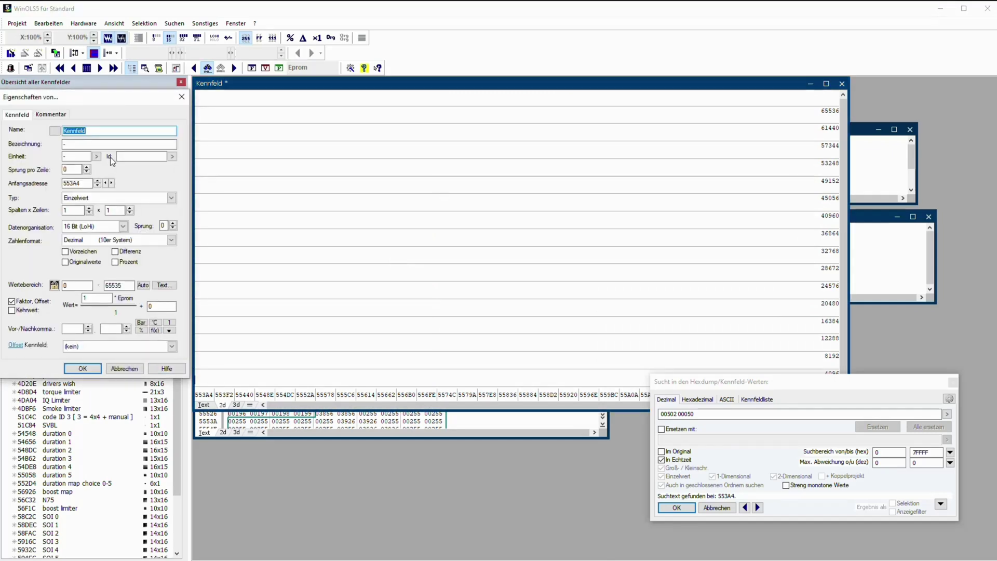
type("Ste")
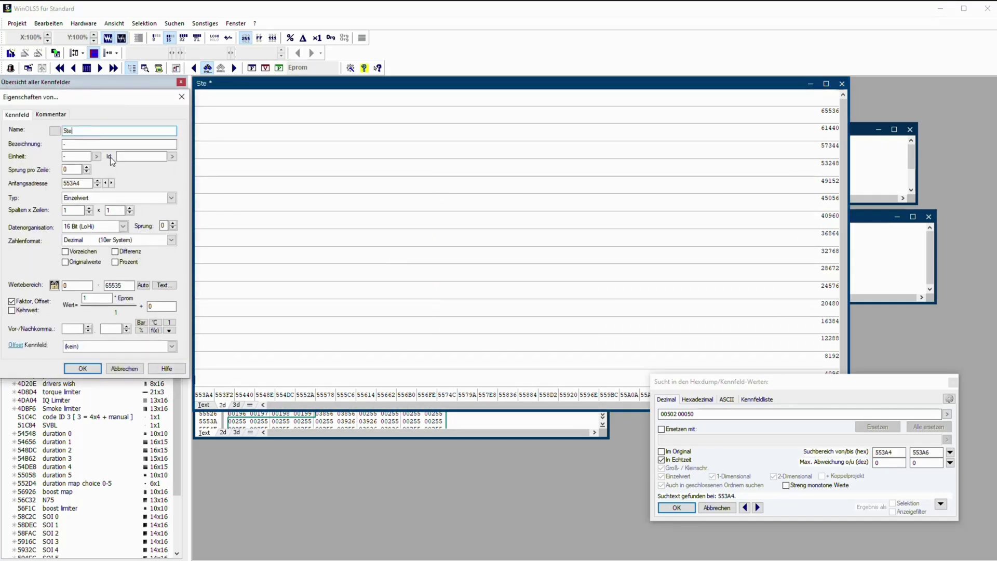
type("igung Nm")
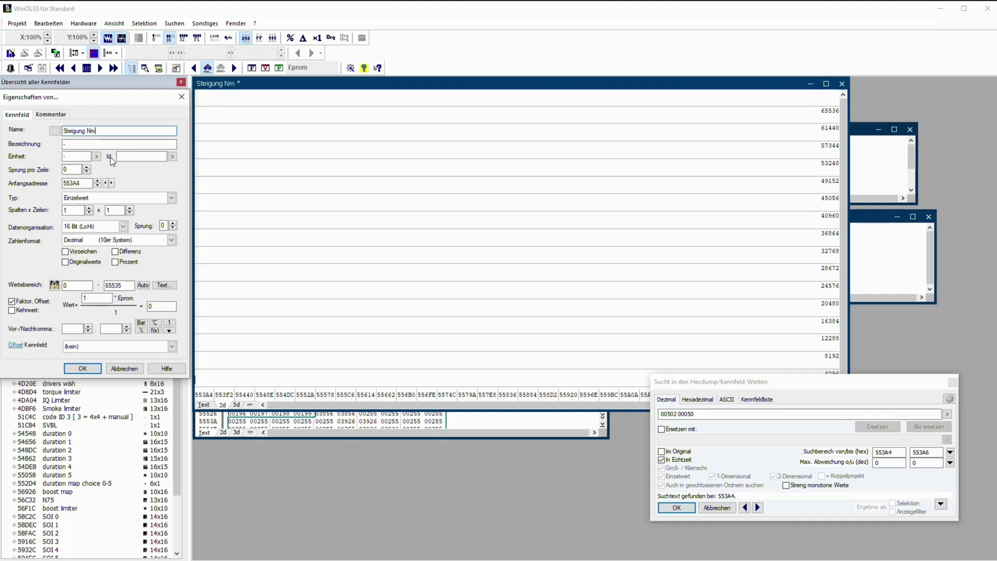
left_click(84, 369)
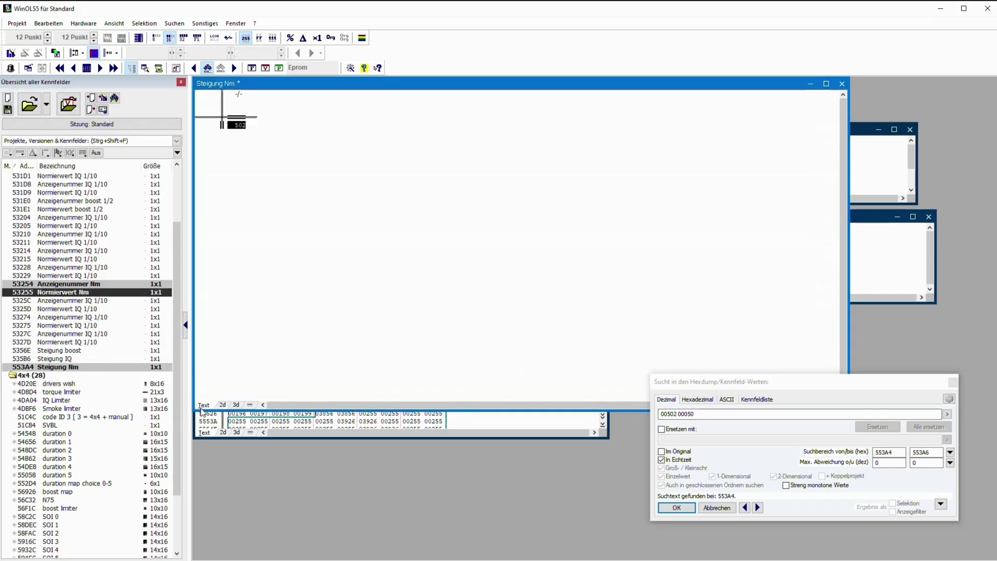
left_click_drag(194, 411, 742, 158)
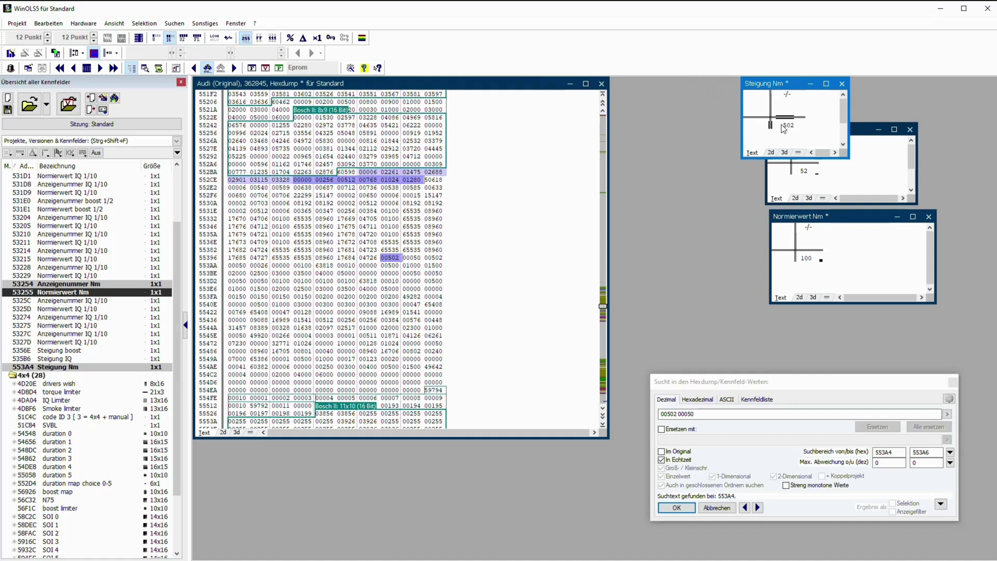
Create a second 16-bit single-value map named Steigung Nm on the 00502 value at 553A8, show it as text and shrink its window
key("ctrl+c")
left_click(325, 412)
left_click(436, 259)
key("k")
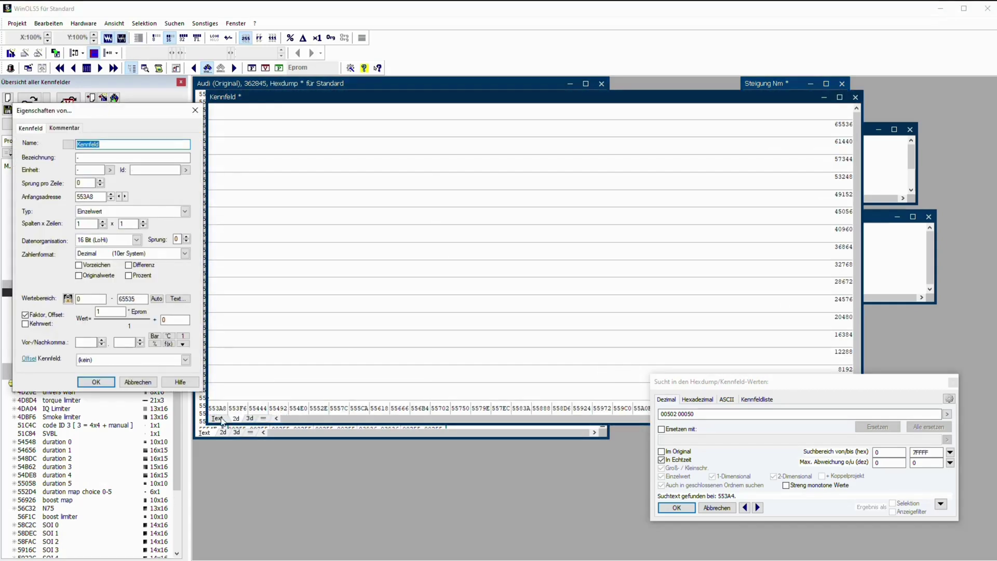
key("Return")
left_click(217, 418)
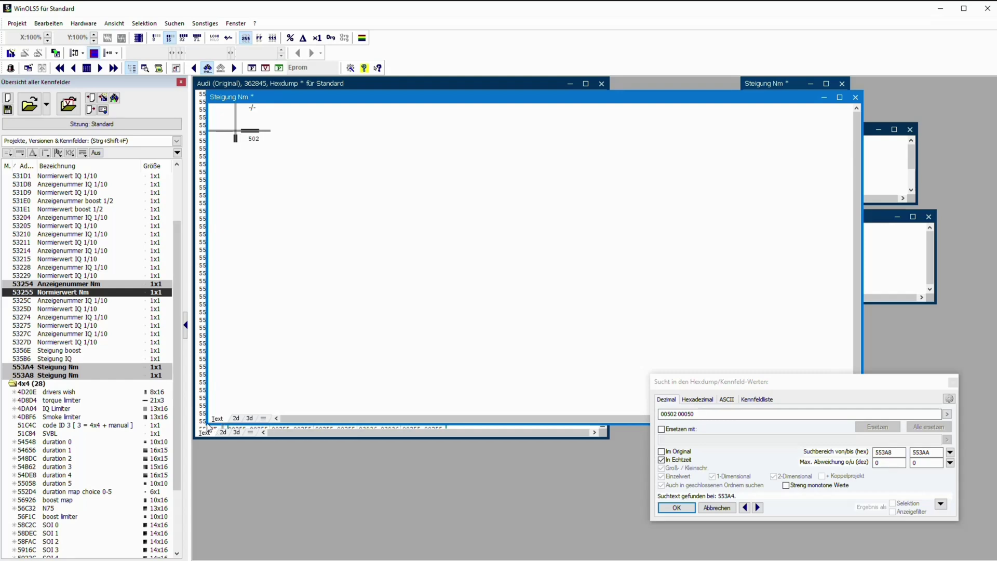
left_click_drag(207, 422, 775, 192)
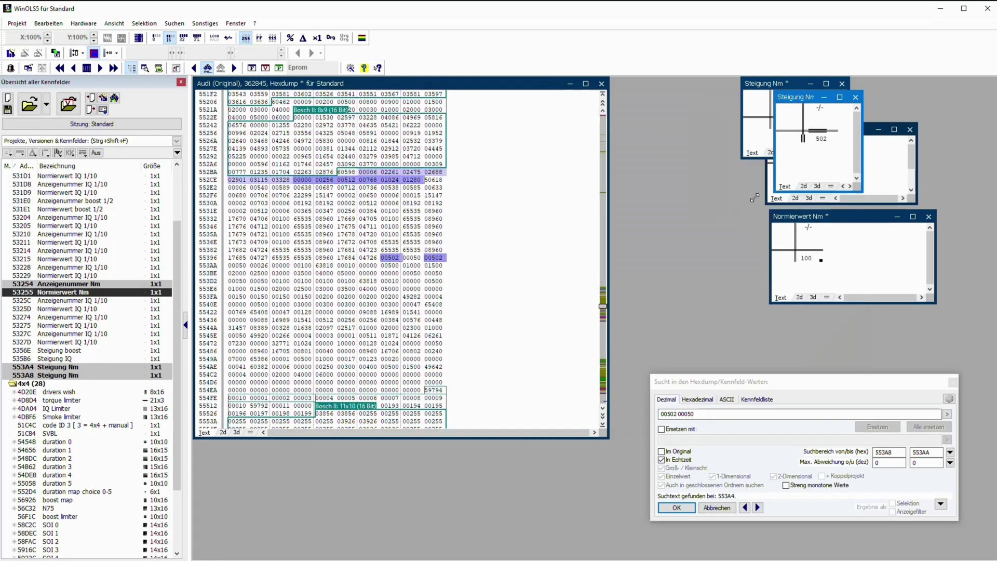
Add Steigung Nm maps on the 00050 values at 553A6 and 553AA, and move the 553A4 map's window clear of the others
left_click(418, 257)
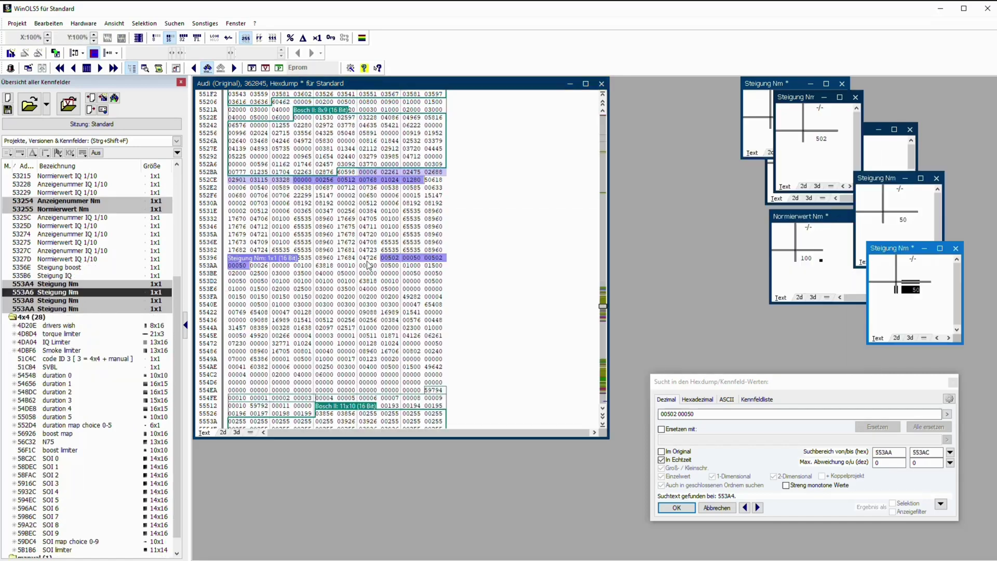
left_click(390, 258)
double_click(390, 258)
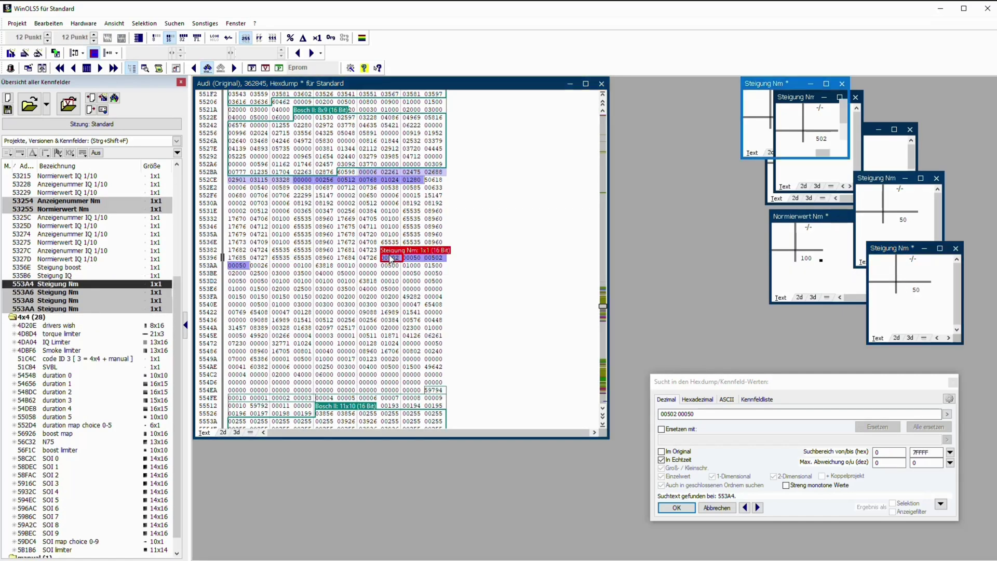
left_click_drag(784, 88, 573, 193)
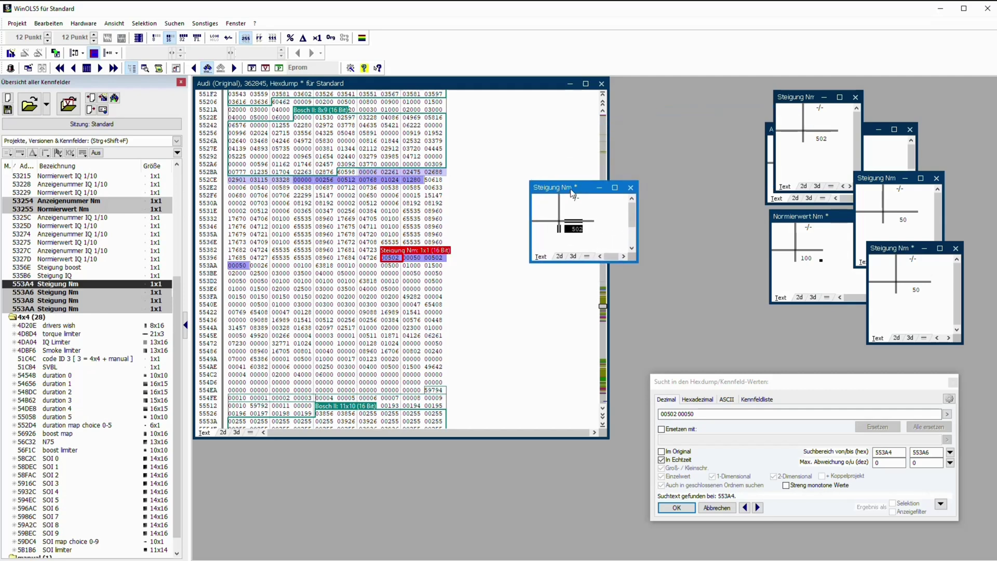
Set the conversion factor of the Steigung Nm map at 553A4 to 0,00097656
double_click(580, 235)
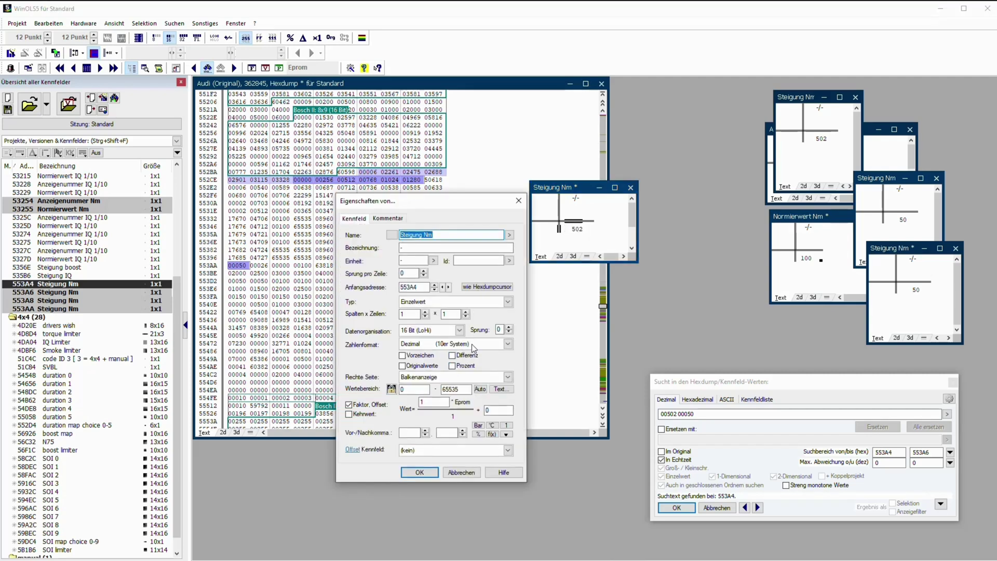
double_click(422, 403)
type("0,00")
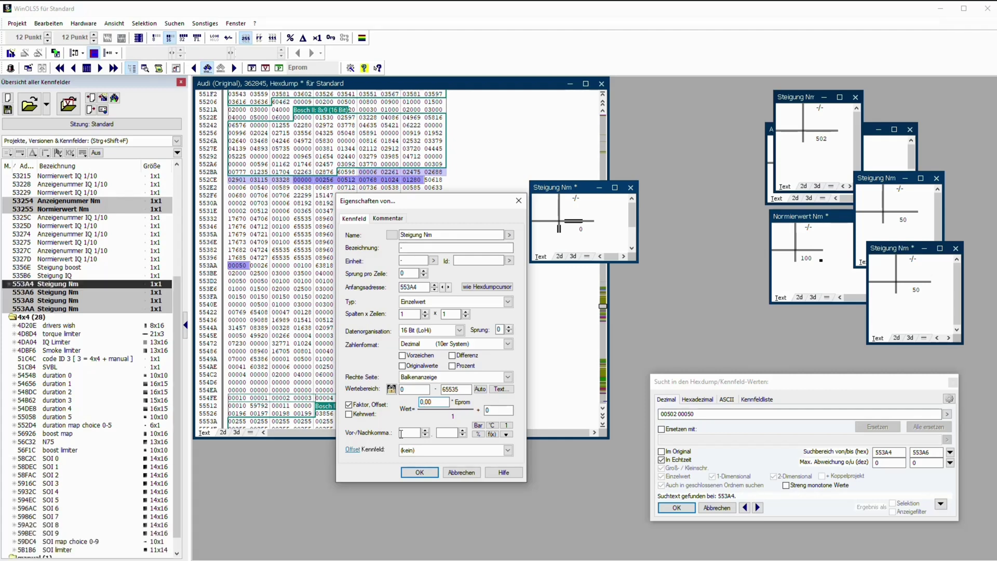
type("0")
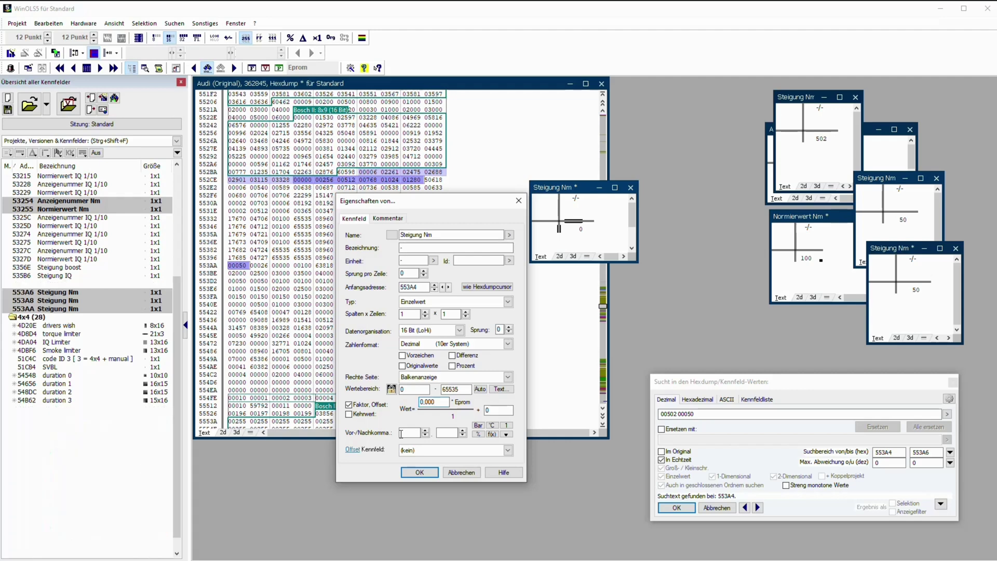
type("97656")
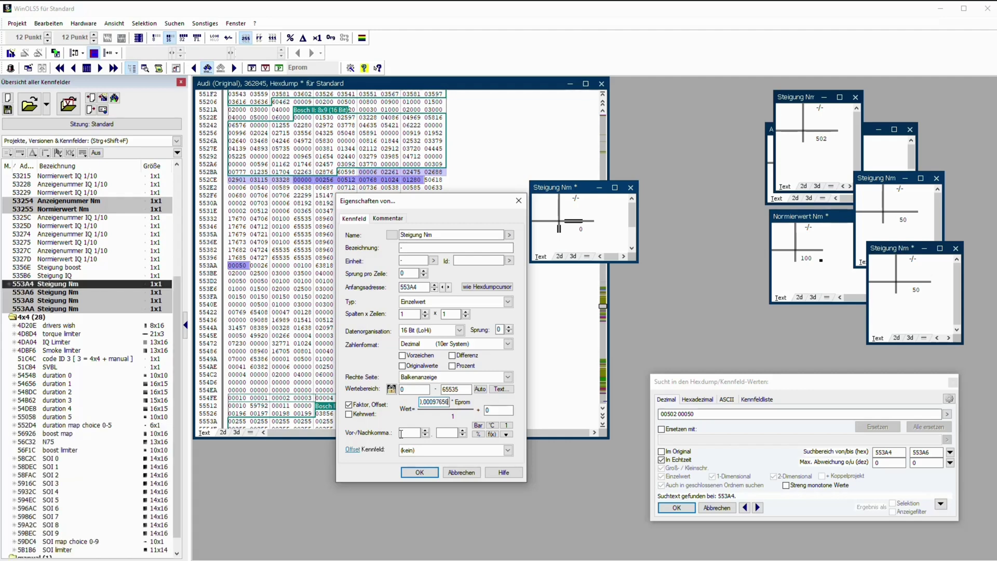
key("Return")
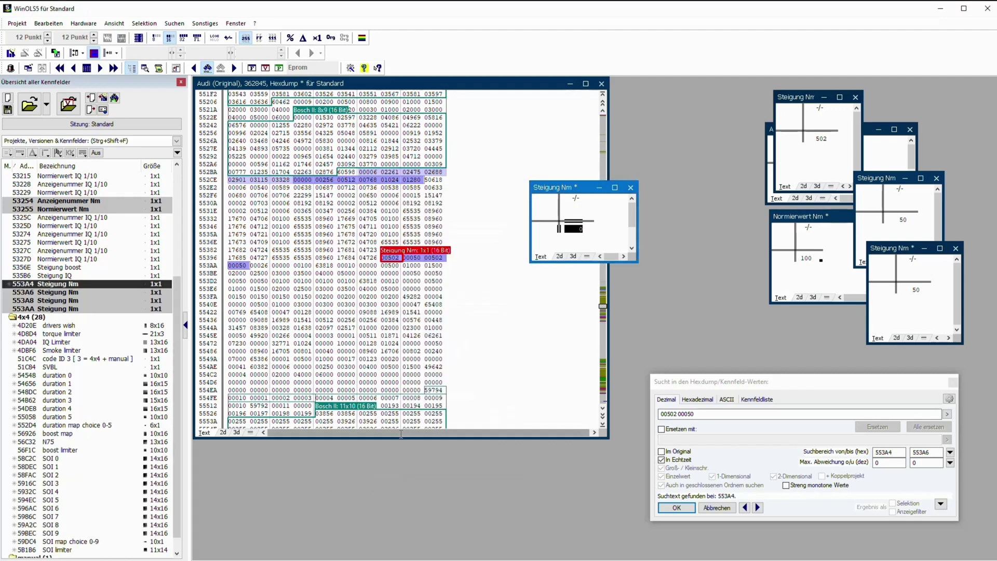
Set the Steigung Nm map at 553A4 to display three decimal places
double_click(581, 233)
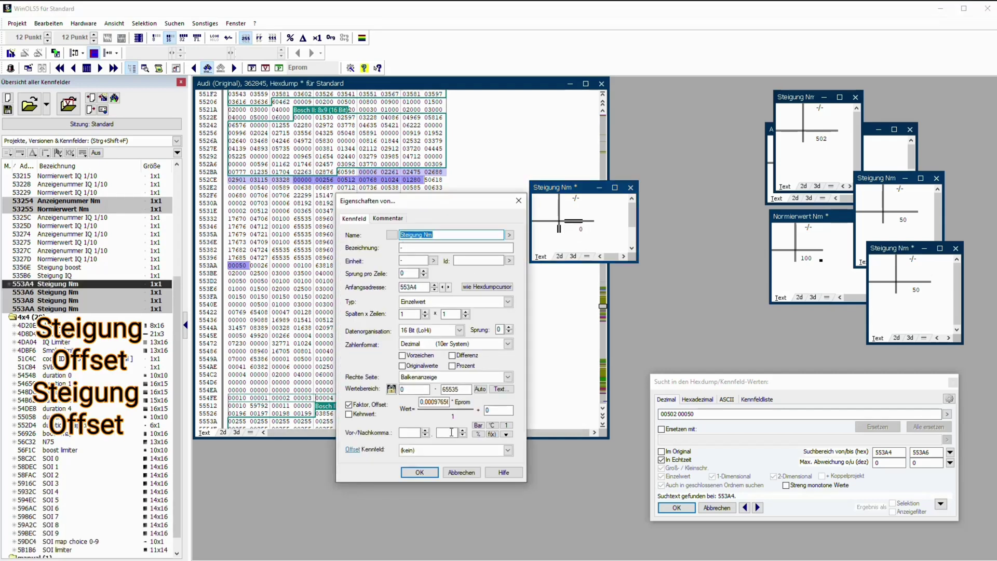
left_click(452, 432)
type("3")
key("Return")
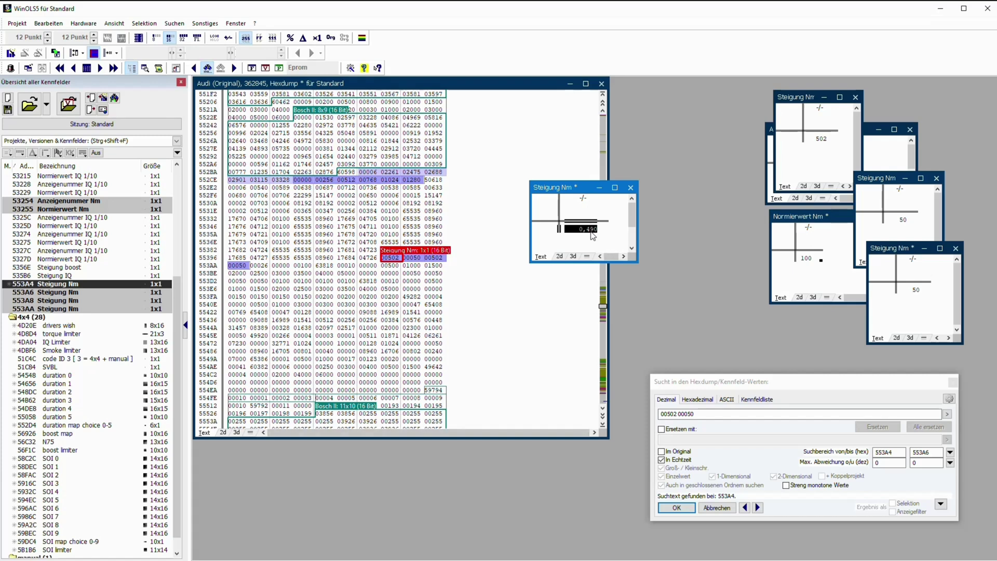
Check the properties of the Steigung Nm map at 553A4, and close the open Steigung, Normierwert and Anzeigenummer Nm map windows
key("alt+Return")
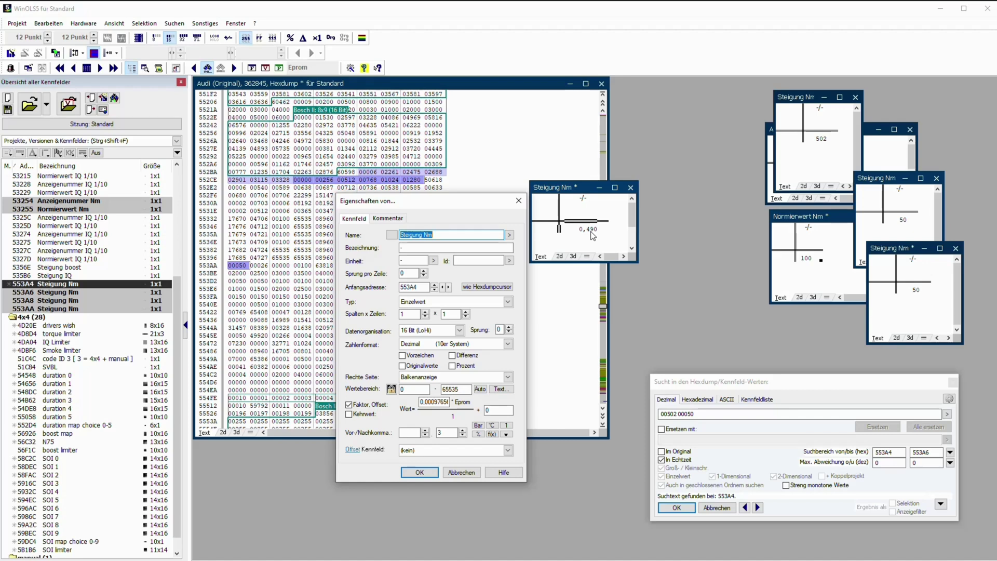
left_click(518, 201)
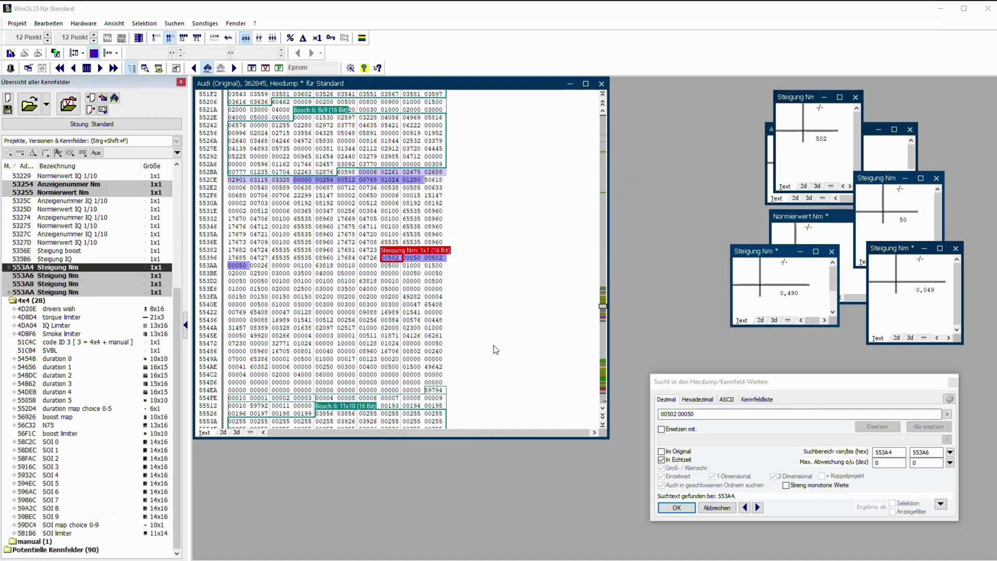
double_click(73, 293)
double_click(74, 283)
left_click(77, 274)
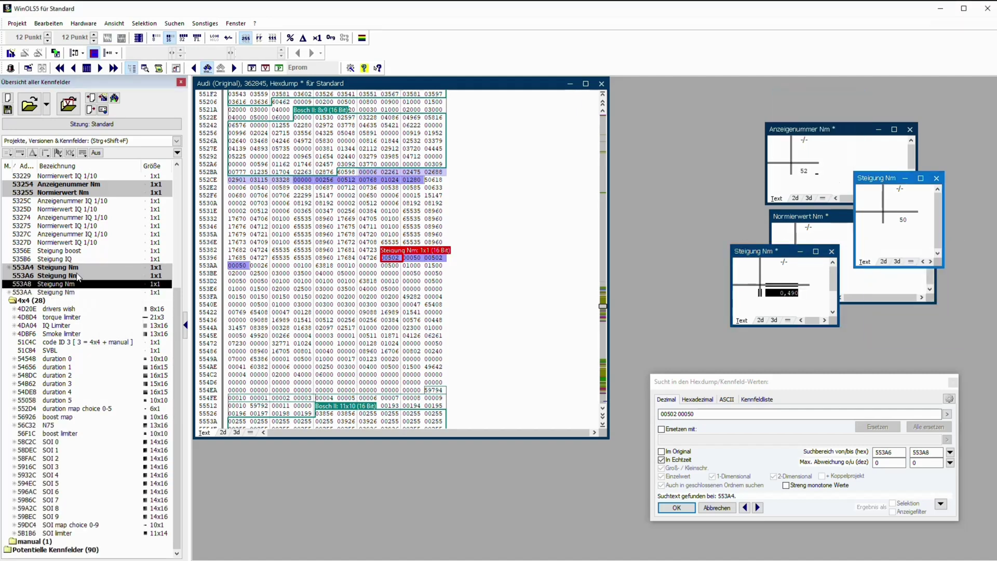
left_click(87, 191)
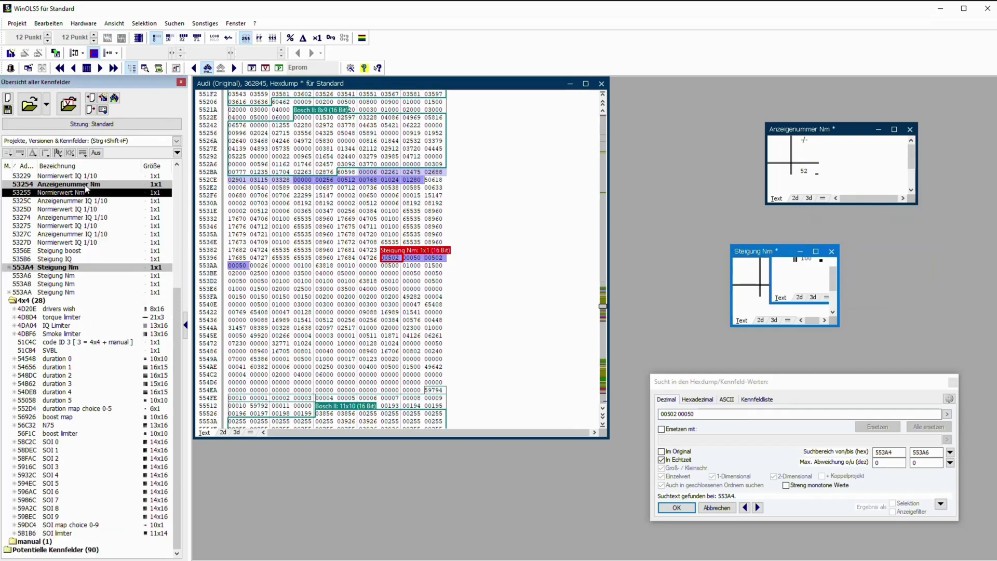
left_click(67, 268)
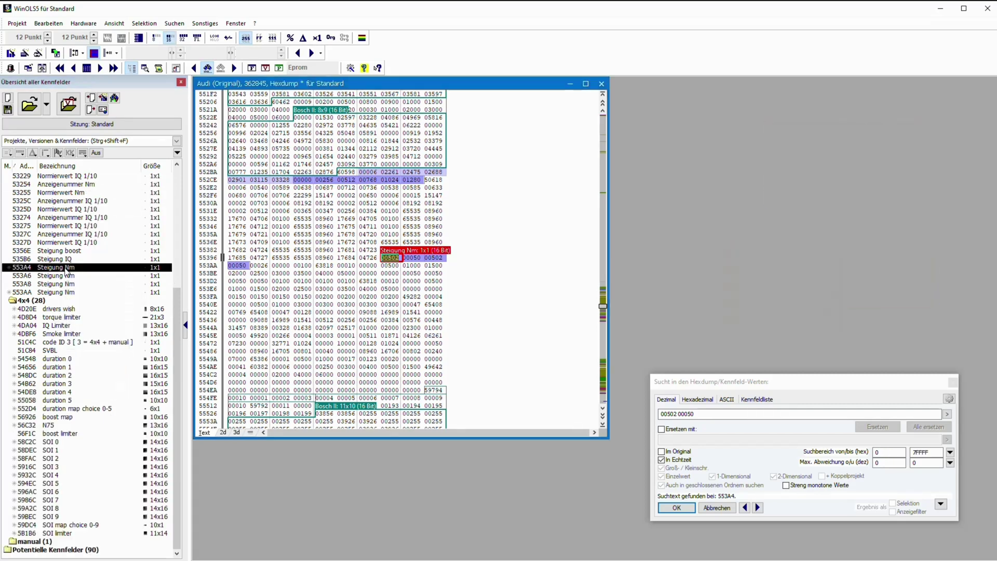
scroll(67, 291, "up", 7)
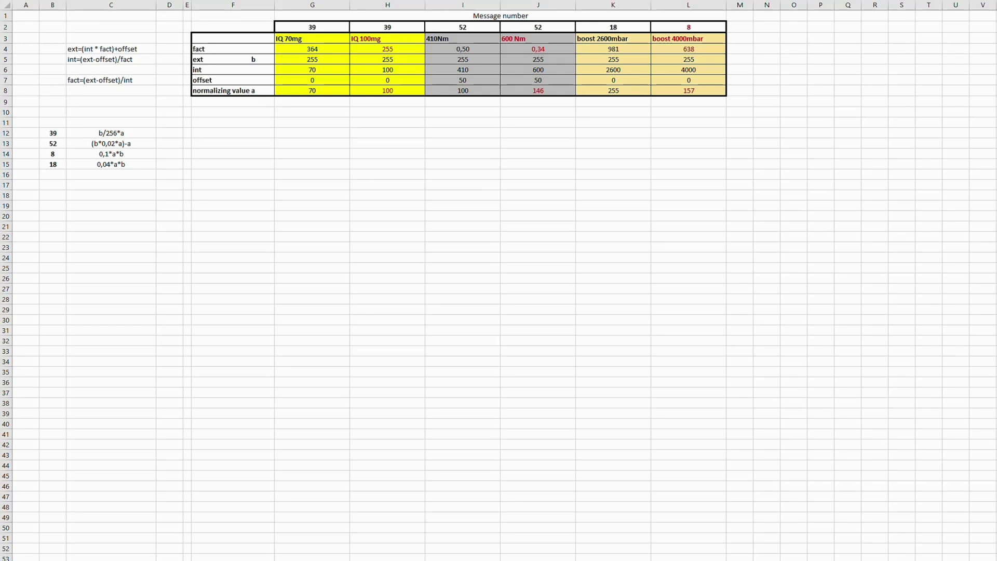
Switch to the Excel message number table and examine the IQ, torque and boost column pairs from message number to normalizing value
left_click(316, 30)
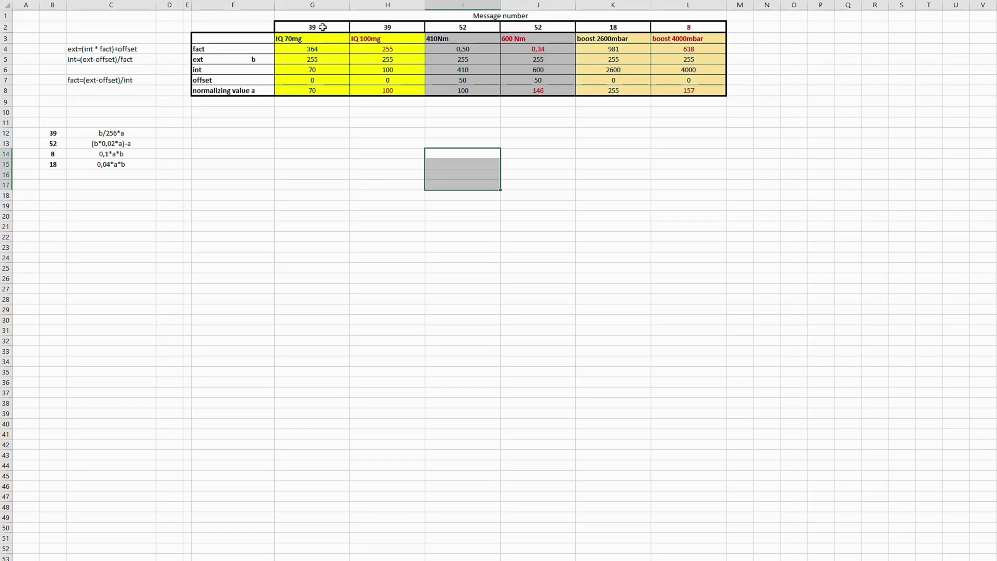
left_click_drag(323, 27, 387, 94)
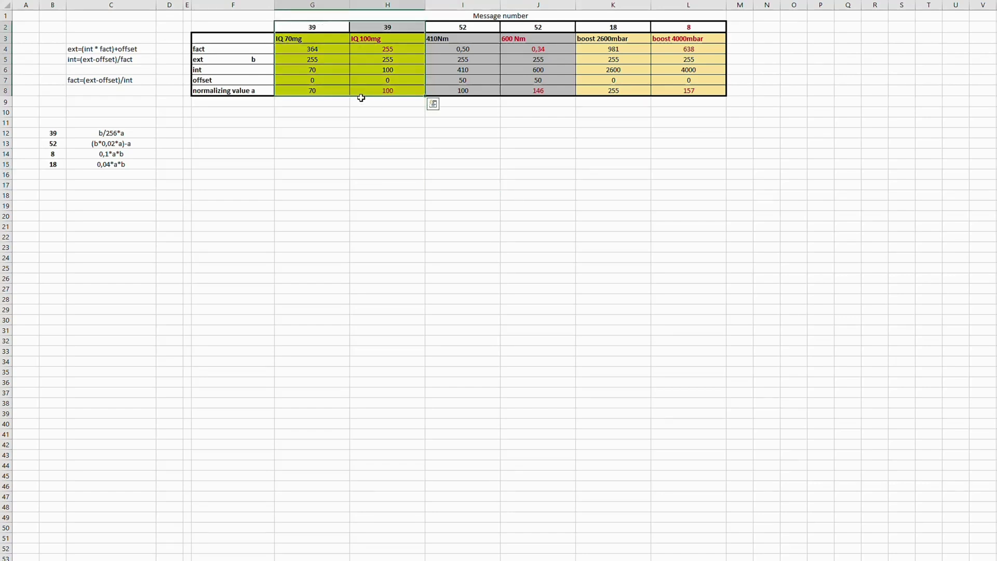
left_click(360, 120)
left_click(446, 30)
left_click_drag(483, 57, 530, 89)
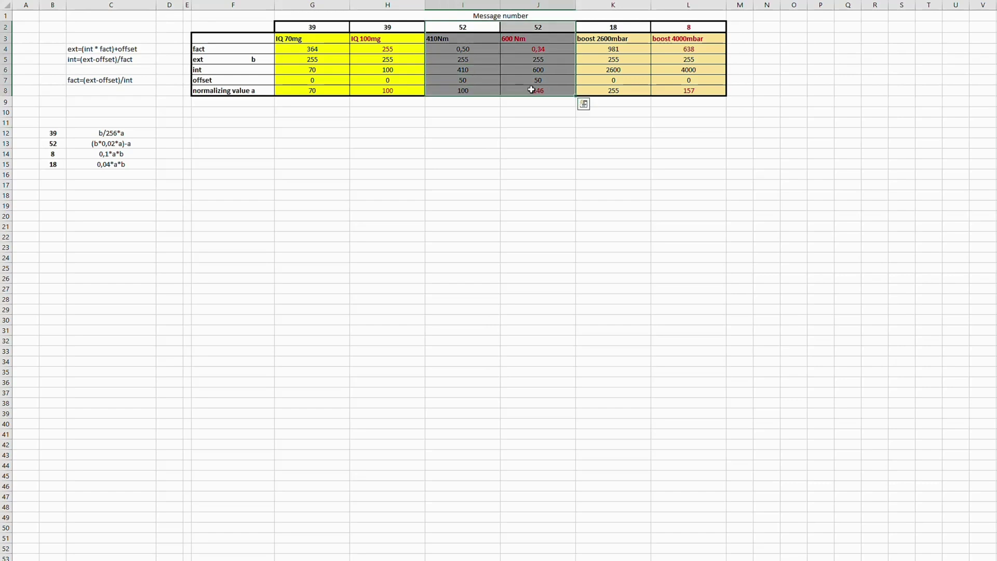
left_click(561, 140)
left_click_drag(610, 28, 690, 88)
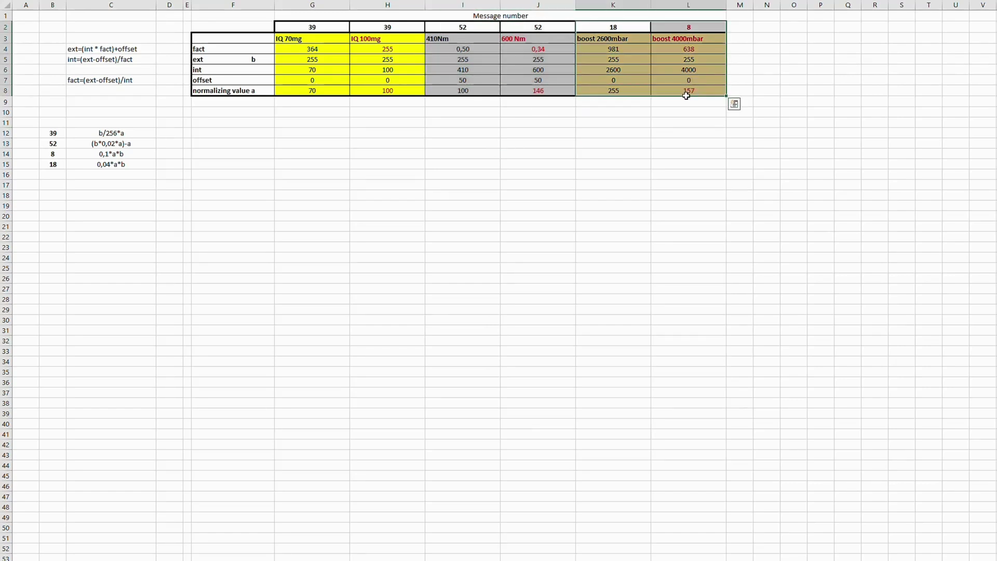
left_click(463, 163)
Examine the message numbers assigned to the IQ, Nm and boost column pairs in row 2
left_click_drag(329, 26, 387, 27)
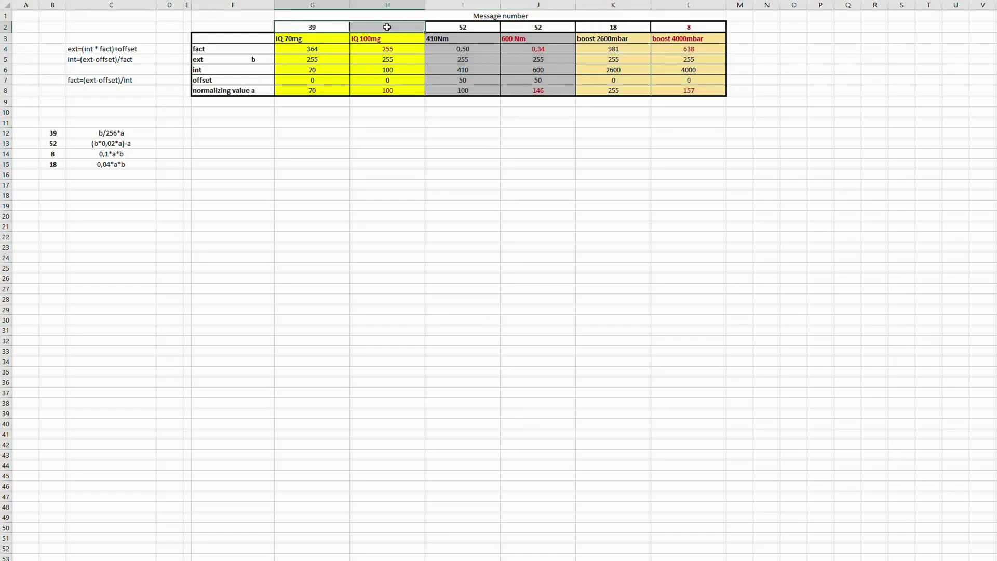
left_click(419, 193)
left_click_drag(456, 28, 528, 32)
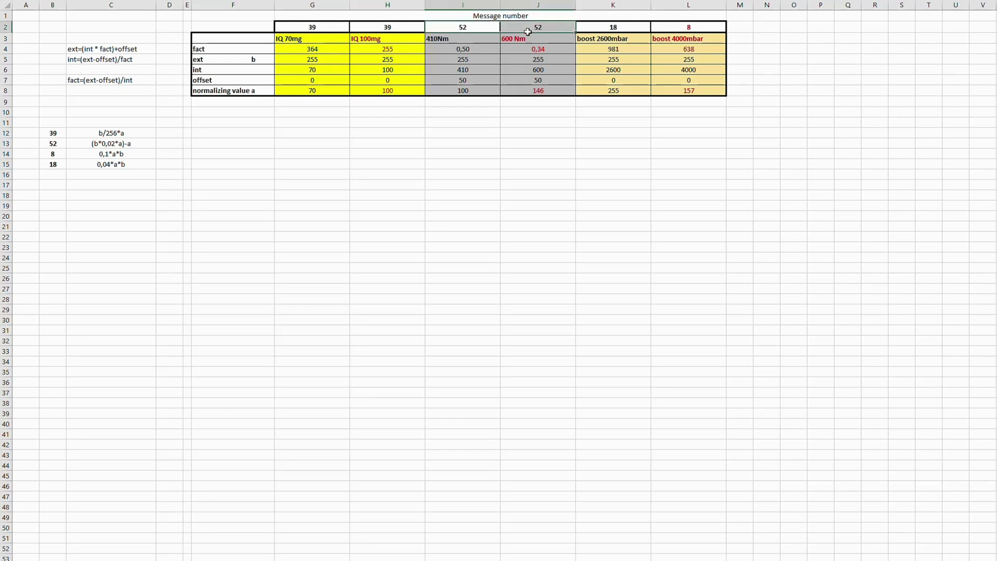
left_click(538, 164)
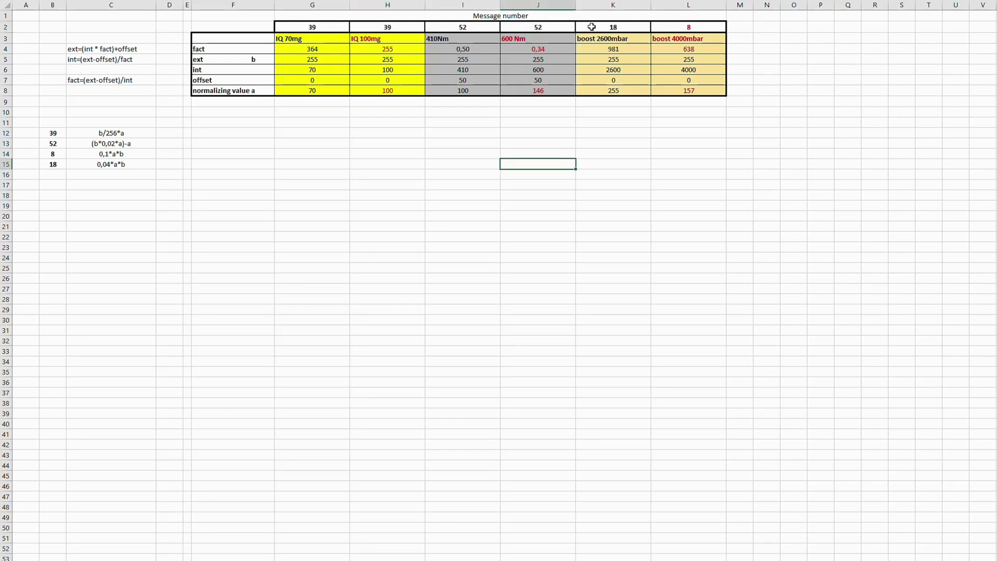
left_click_drag(591, 28, 681, 28)
left_click(318, 161)
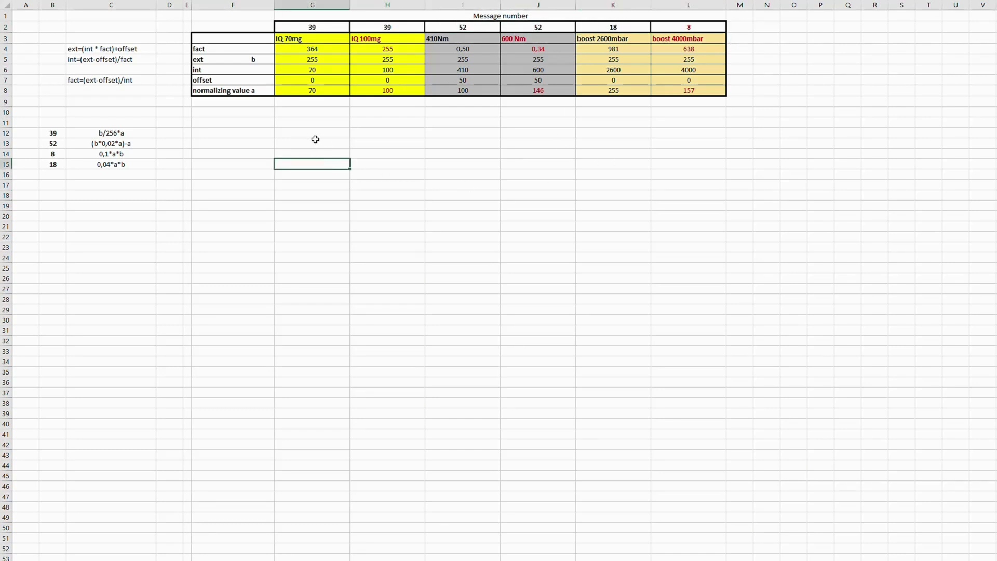
Look up the formula for message number 39 in row 12, and compare the IQ 70mg column with the IQ 100mg column
left_click_drag(316, 23, 383, 90)
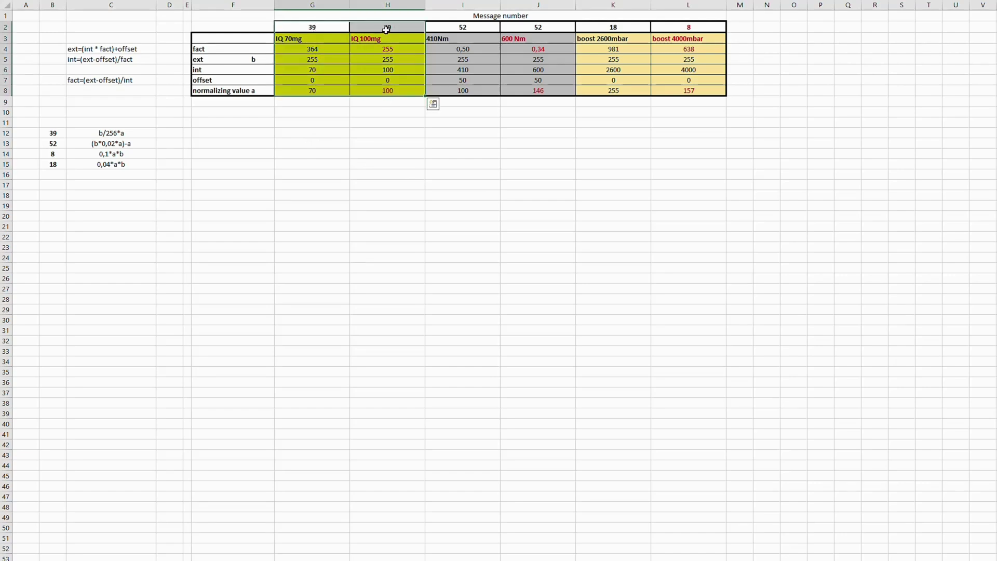
left_click_drag(52, 134, 120, 136)
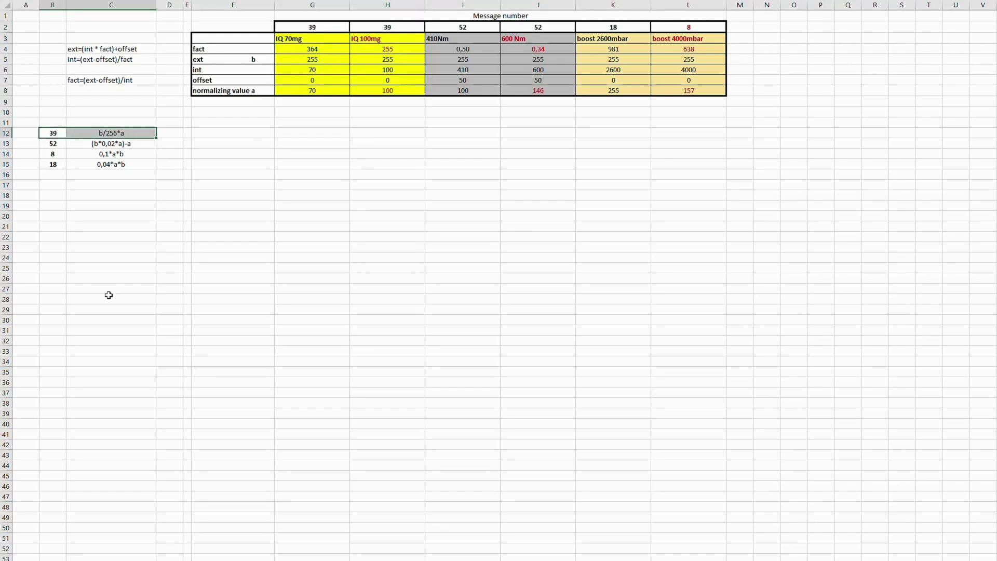
left_click(353, 163)
left_click(315, 49)
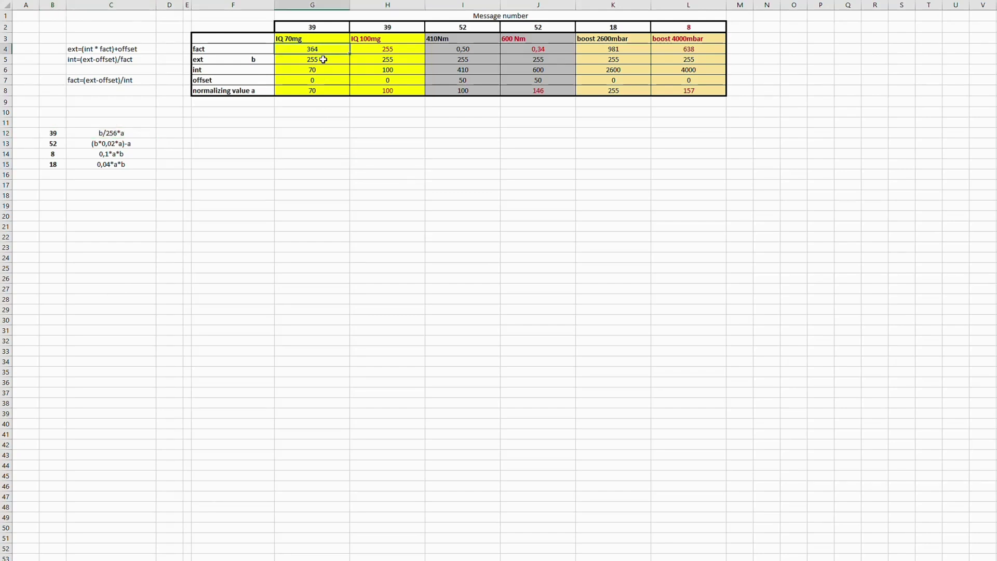
left_click_drag(317, 38, 318, 90)
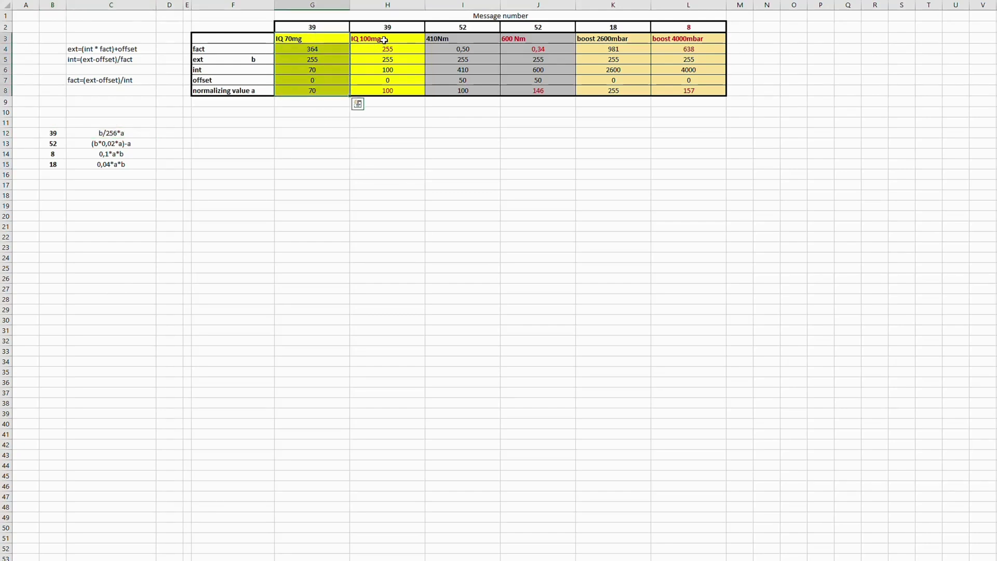
left_click_drag(382, 38, 392, 96)
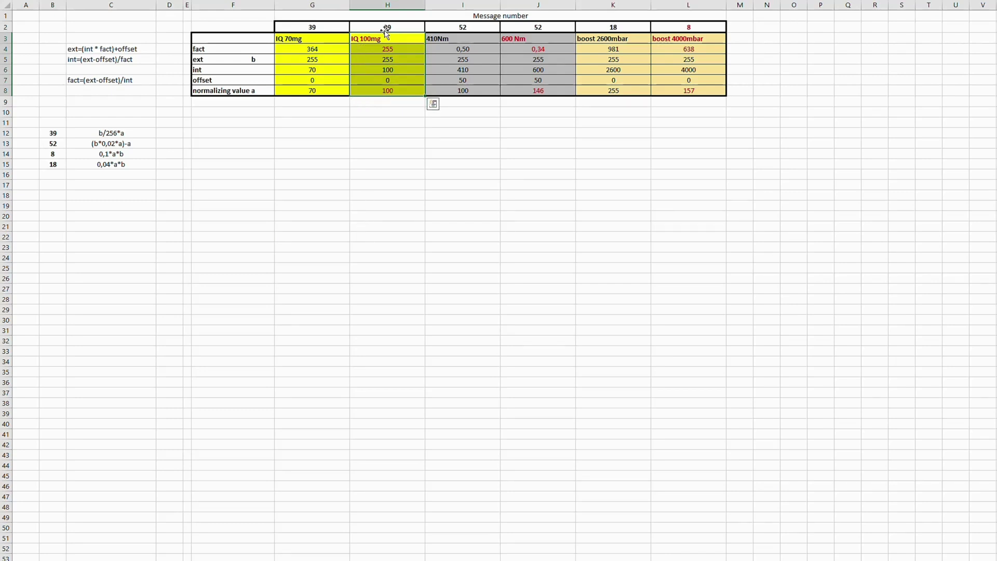
left_click_drag(314, 39, 313, 90)
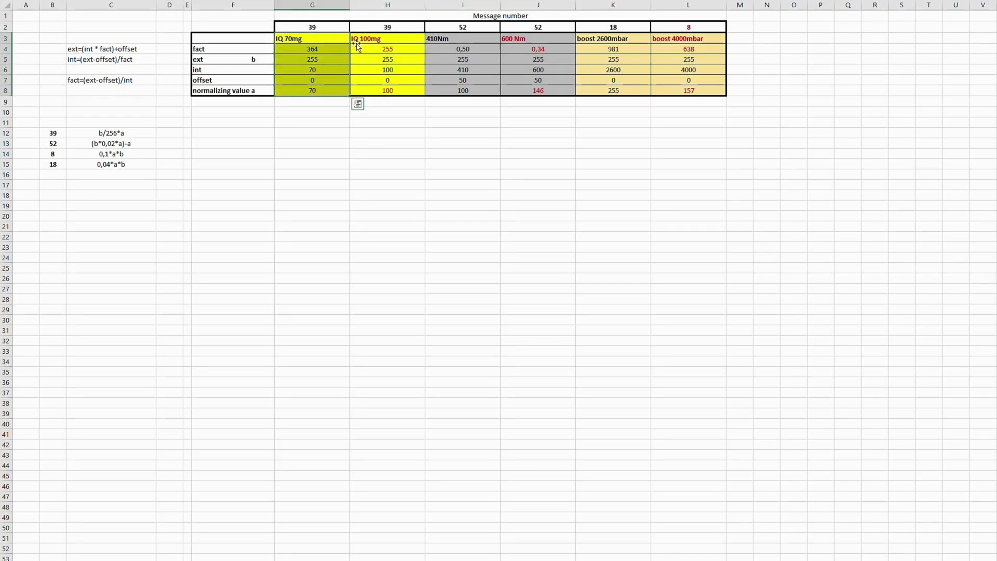
left_click_drag(368, 39, 376, 89)
left_click(289, 153)
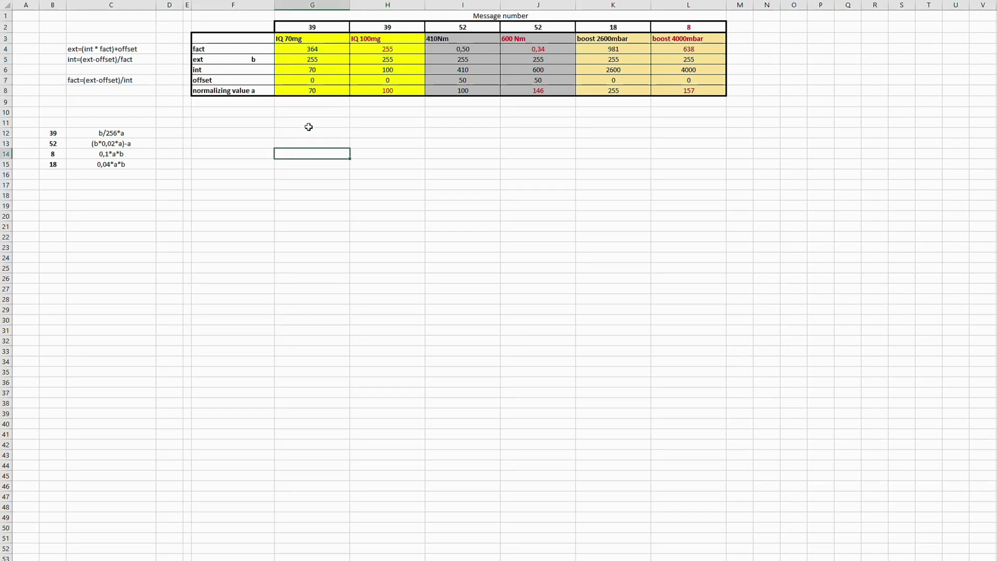
Examine the offset, int, ext, fact and normalizing value rows across all IQ, torque and boost columns
left_click_drag(322, 82, 710, 86)
left_click(367, 156)
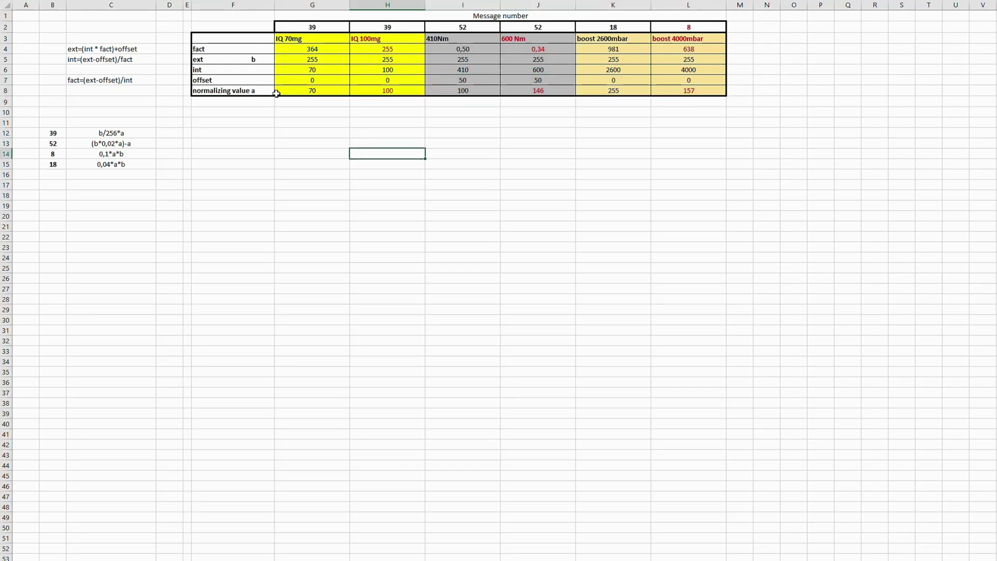
left_click_drag(290, 71, 691, 72)
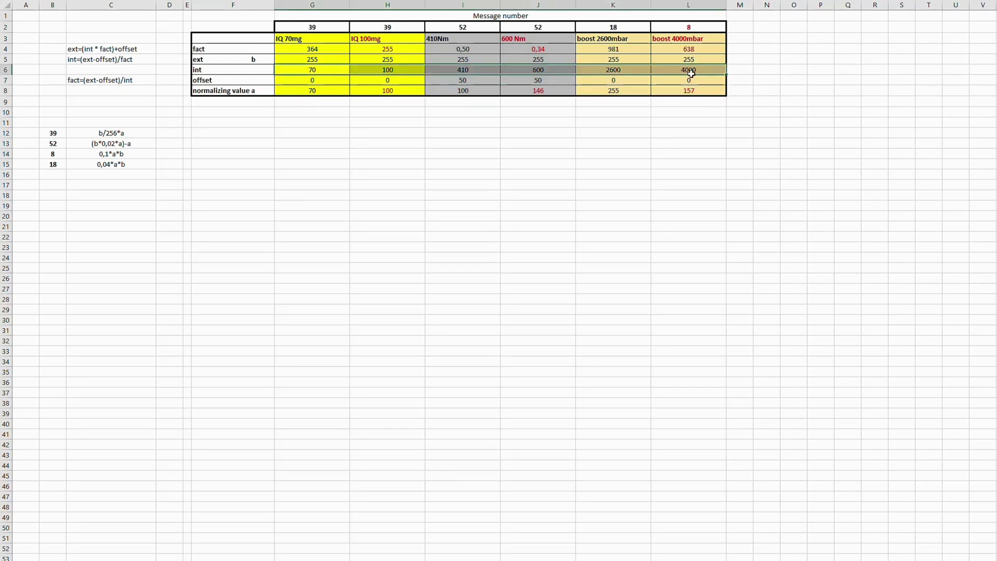
left_click(210, 162)
left_click_drag(311, 60, 686, 63)
left_click(463, 143)
left_click_drag(310, 51, 694, 58)
left_click(538, 143)
left_click_drag(304, 88, 692, 92)
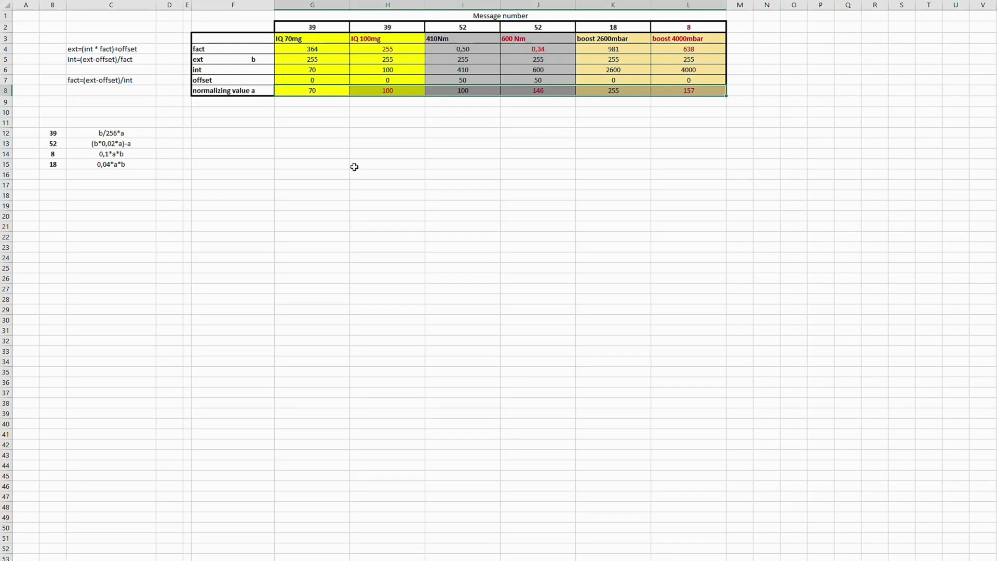
left_click(314, 129)
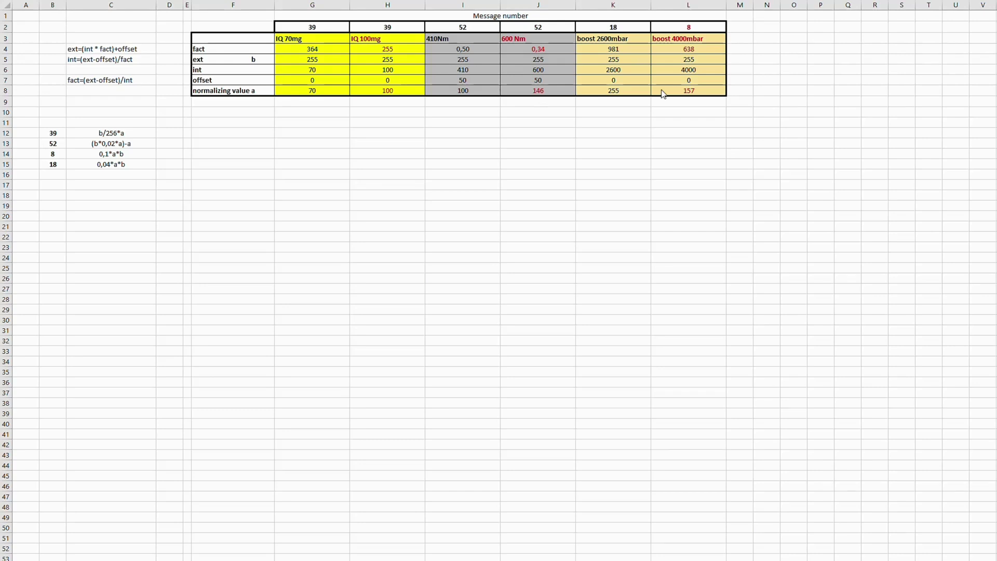
Examine the fact-to-normalizing-value figures from the IQ 100mg column through the boost 4000mbar column
left_click(385, 48)
left_click_drag(394, 73, 691, 90)
left_click(617, 183)
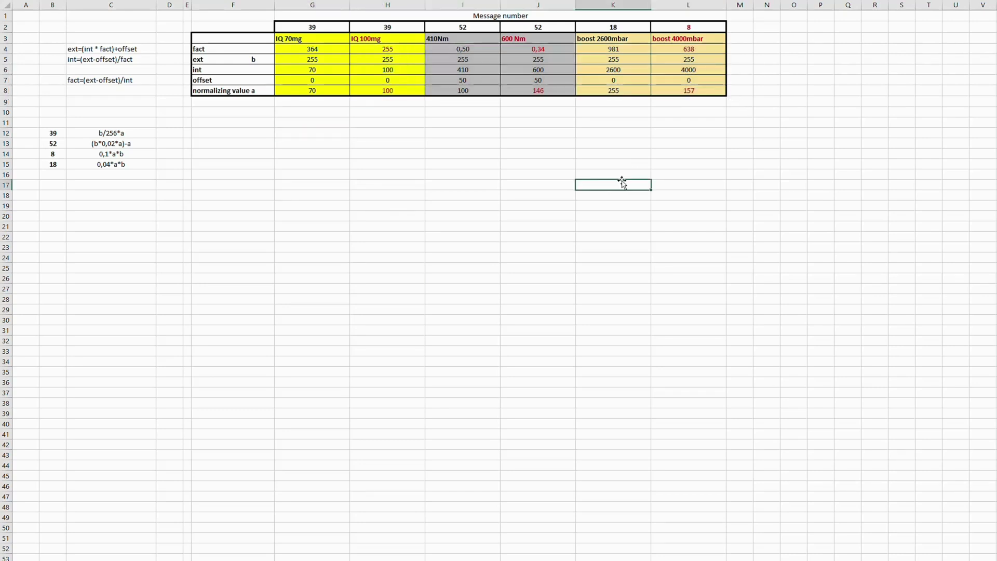
Examine both boost columns, and look up the message number 18 formula that applies to boost 2600mbar
left_click_drag(614, 27, 690, 89)
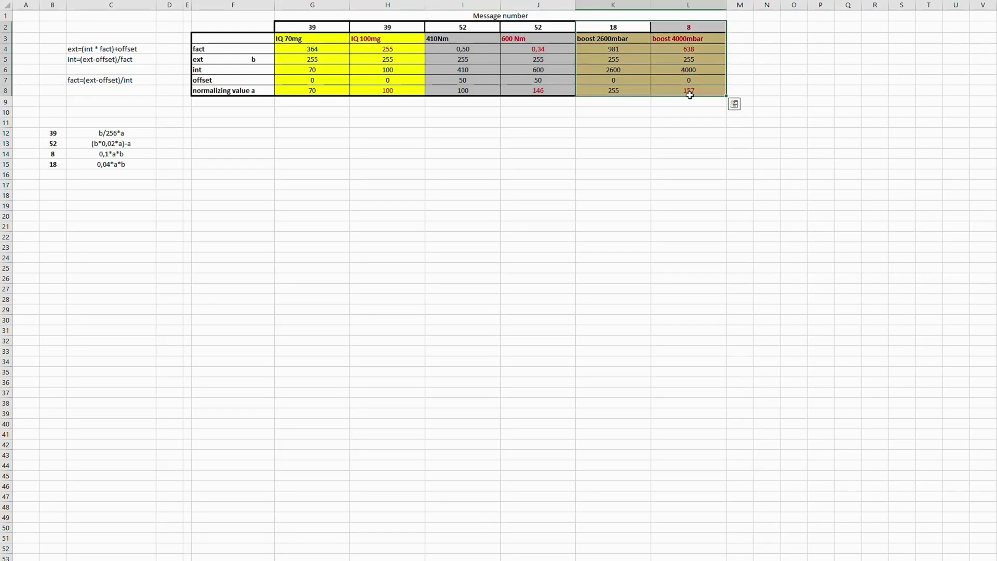
left_click(627, 186)
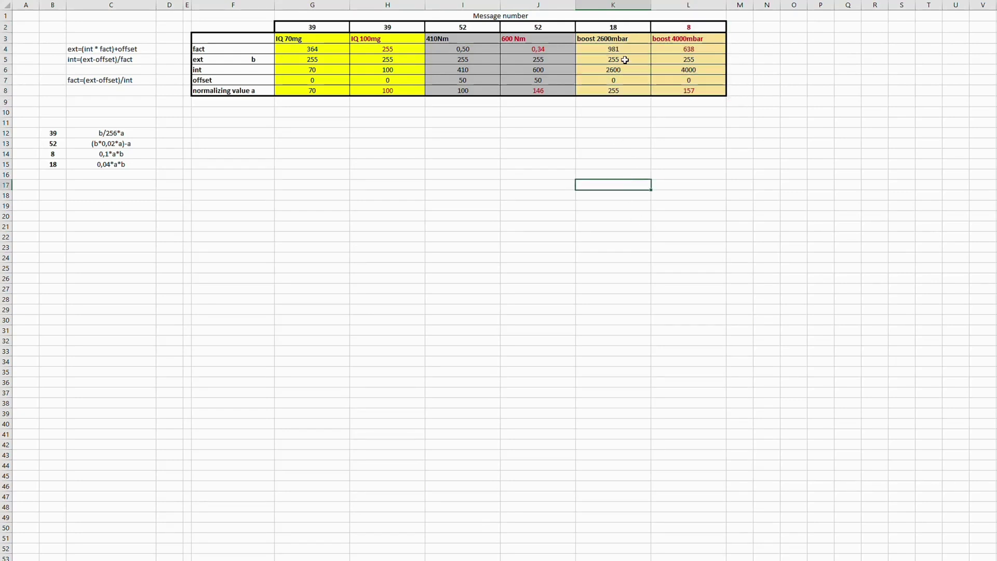
left_click_drag(622, 30, 626, 90)
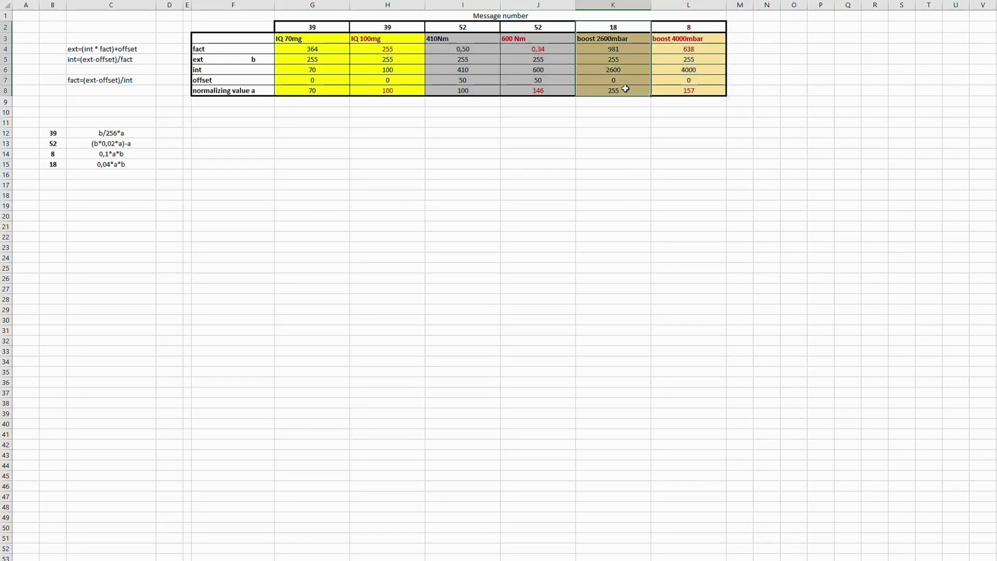
left_click(618, 29)
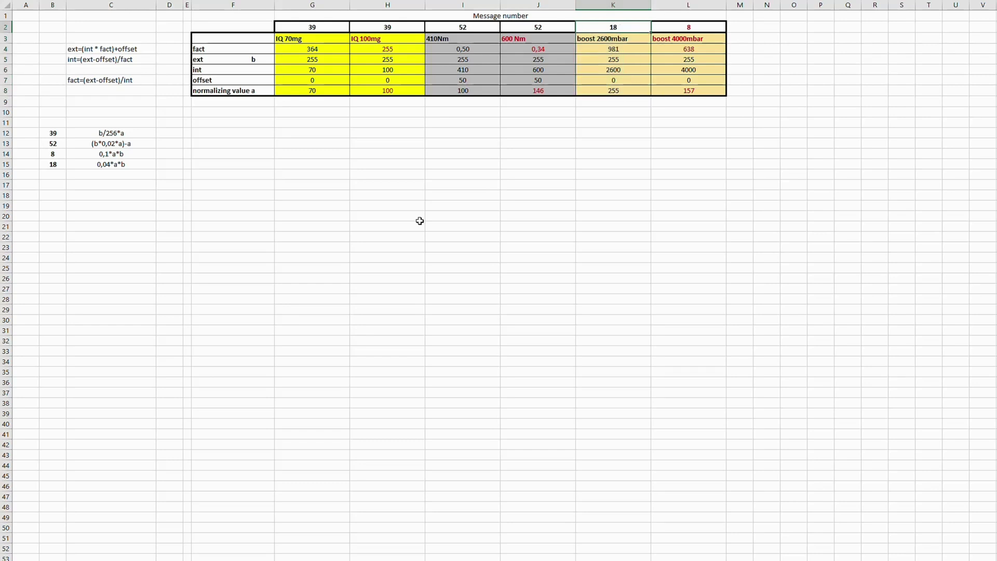
left_click(128, 165)
left_click(376, 163)
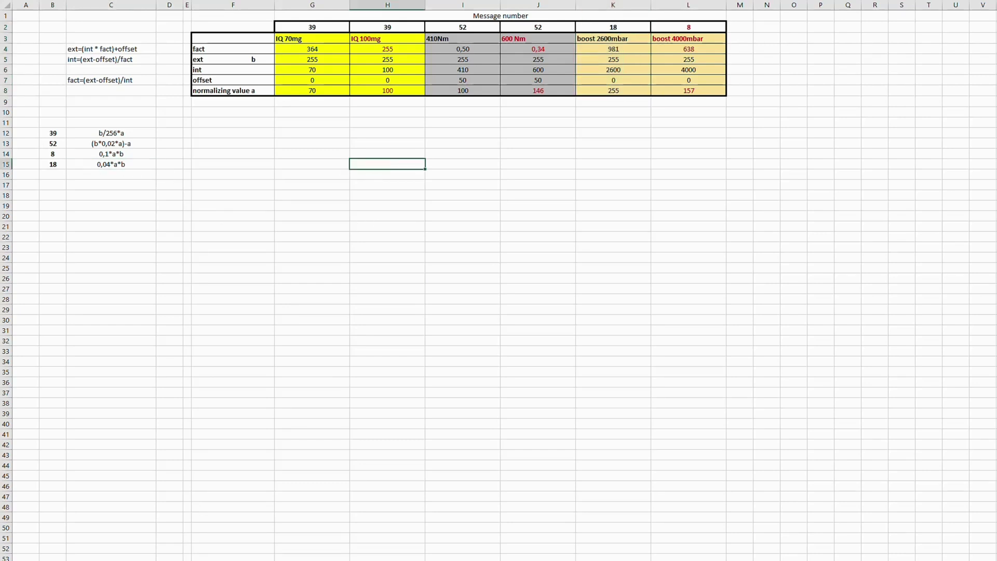
Switch to Calculator and compute 0,04 × 255 × 255 to check the boost 2600mbar column against the message number 18 formula
key("alt+Tab")
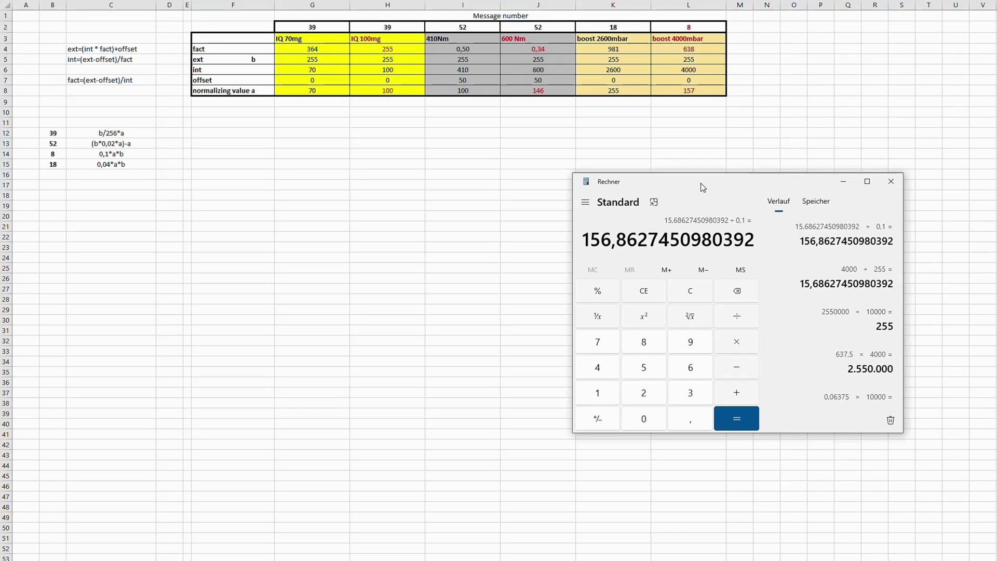
type("0,04")
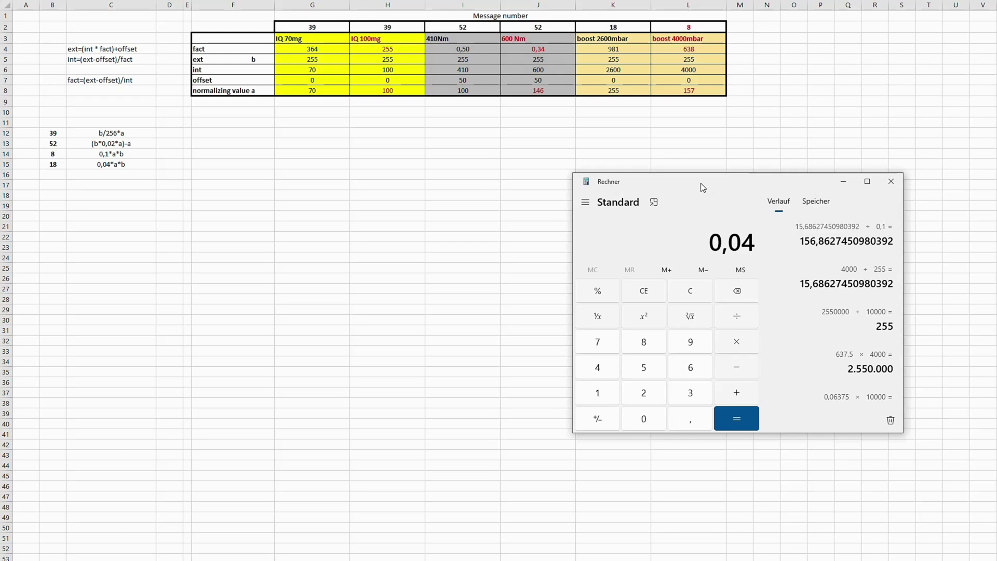
key("asterisk")
type("255")
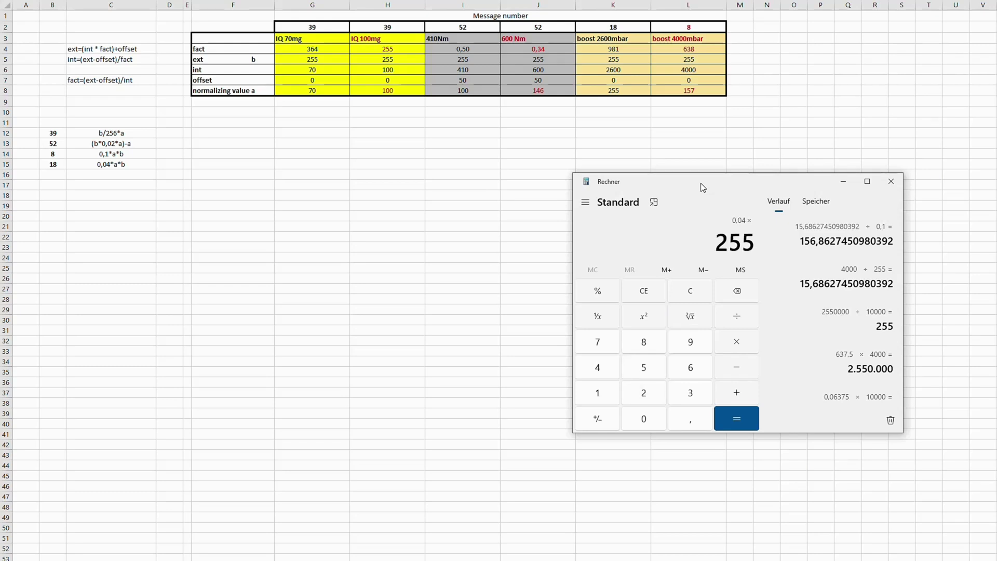
key("asterisk")
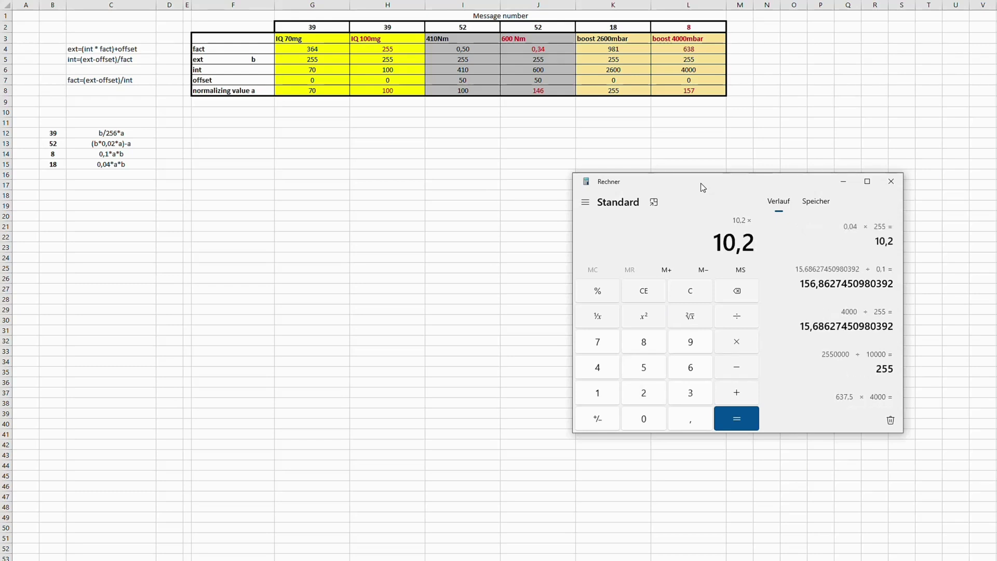
type("255")
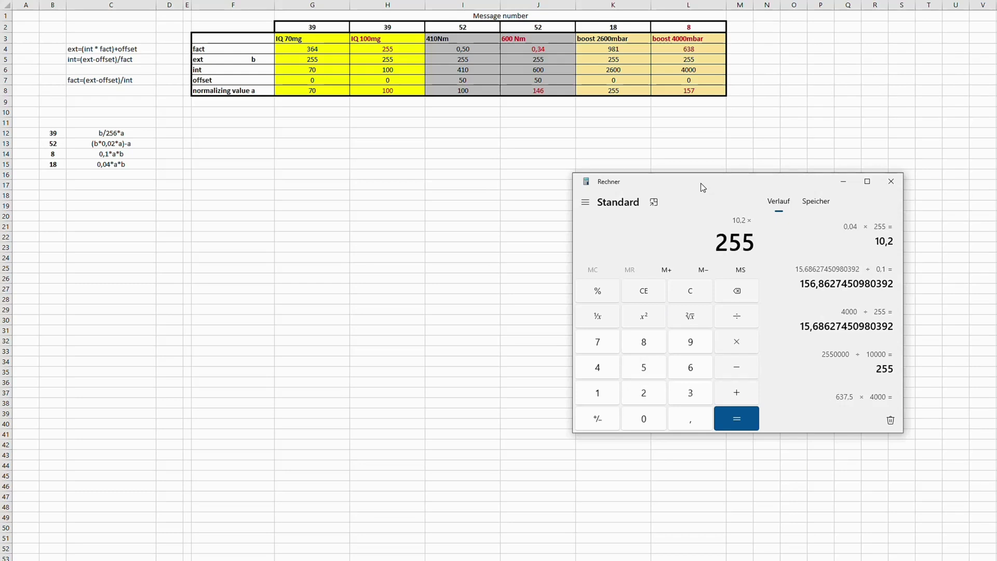
key("Return")
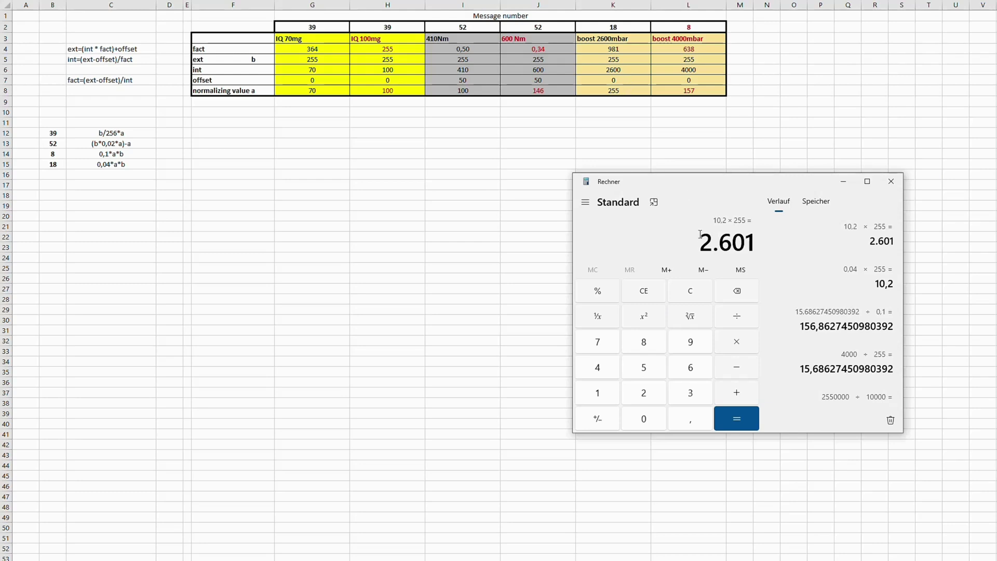
left_click_drag(740, 183, 699, 161)
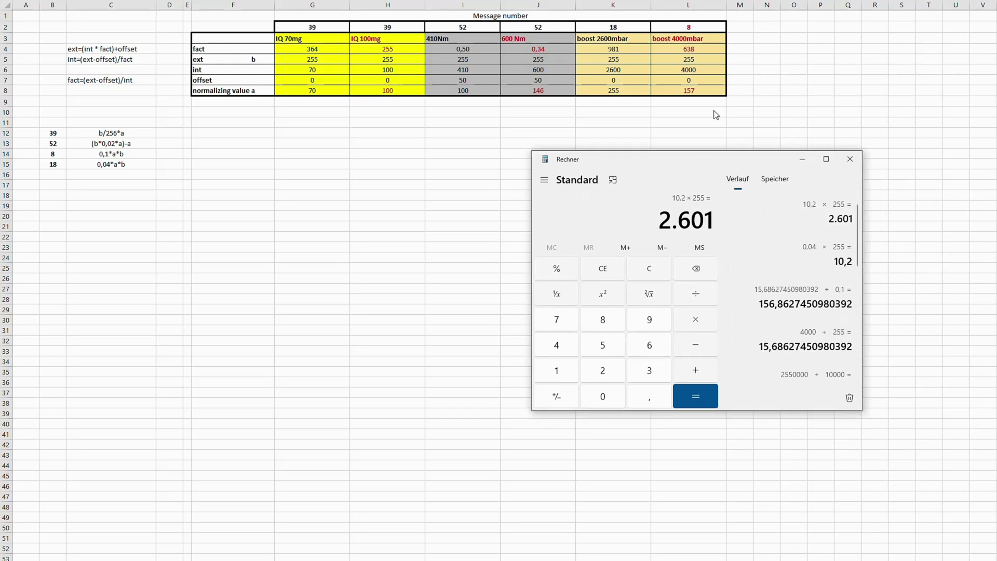
Check message number 8 above the boost 4000mbar column and look up its formula in row 14
left_click(690, 27)
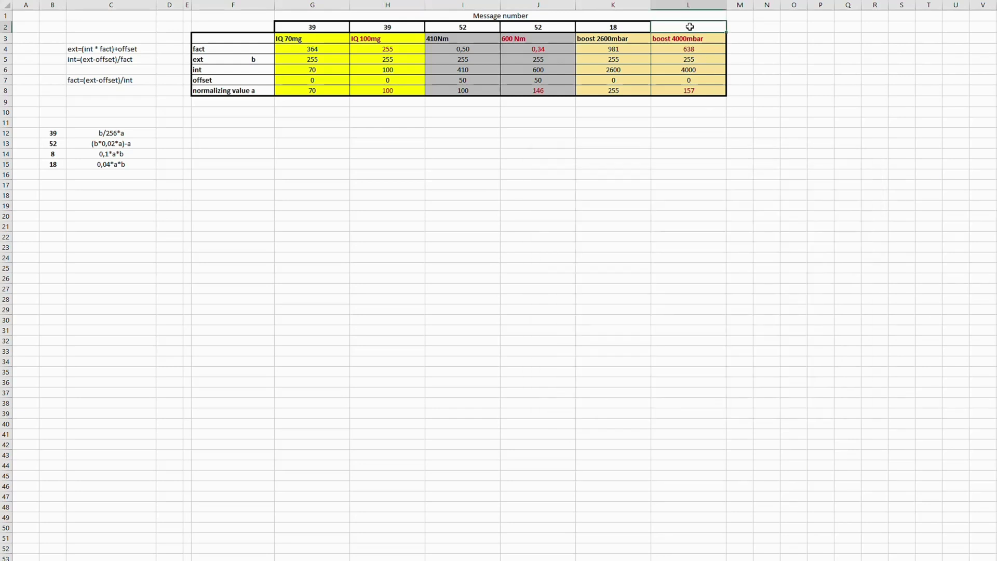
type("8")
left_click(122, 153)
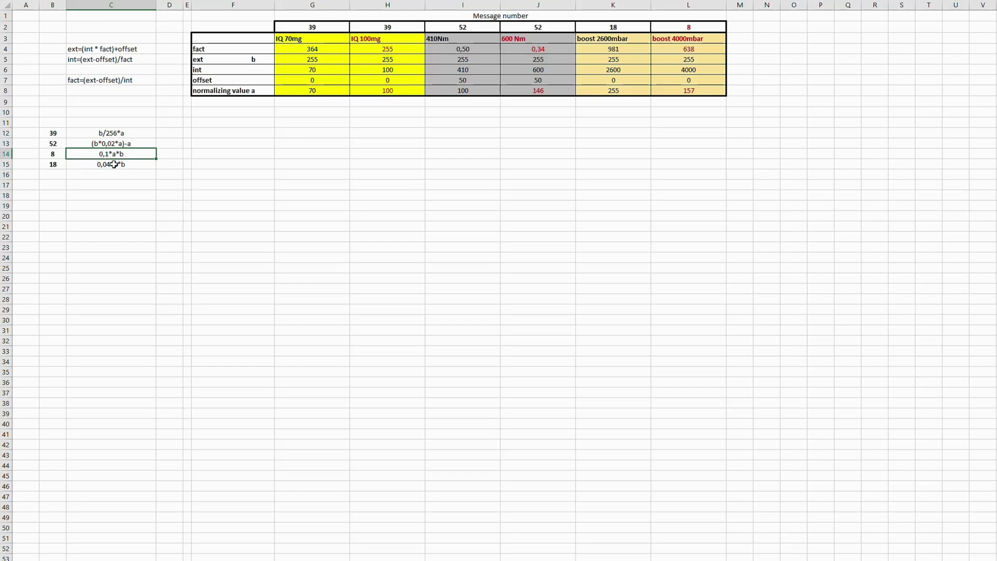
Compute 4000 ÷ 0,1 ÷ 255 in Calculator to check the boost 4000mbar normalizing value, highlight the result's whole-number part, and close Calculator
key("alt+Tab")
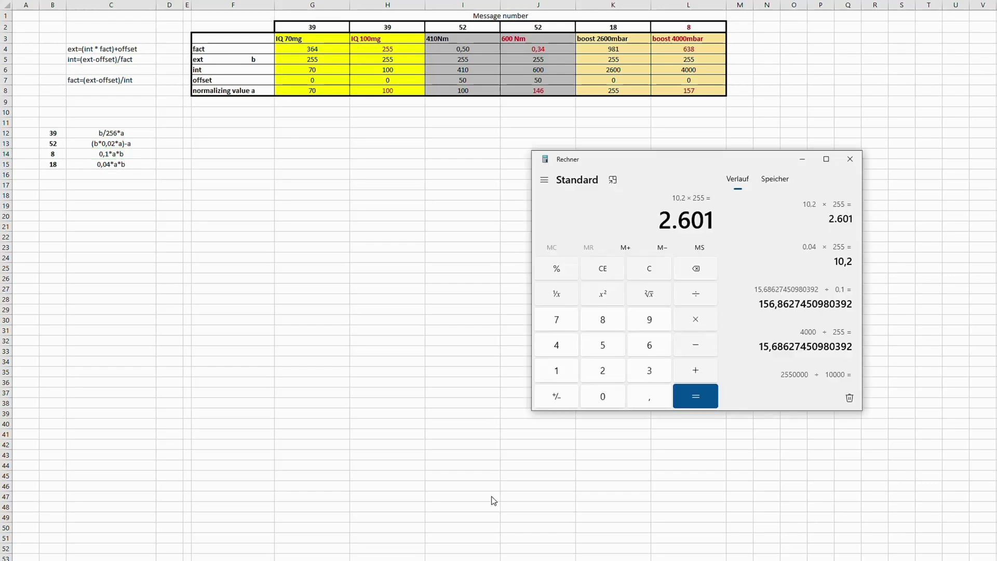
key("Escape")
type("4000")
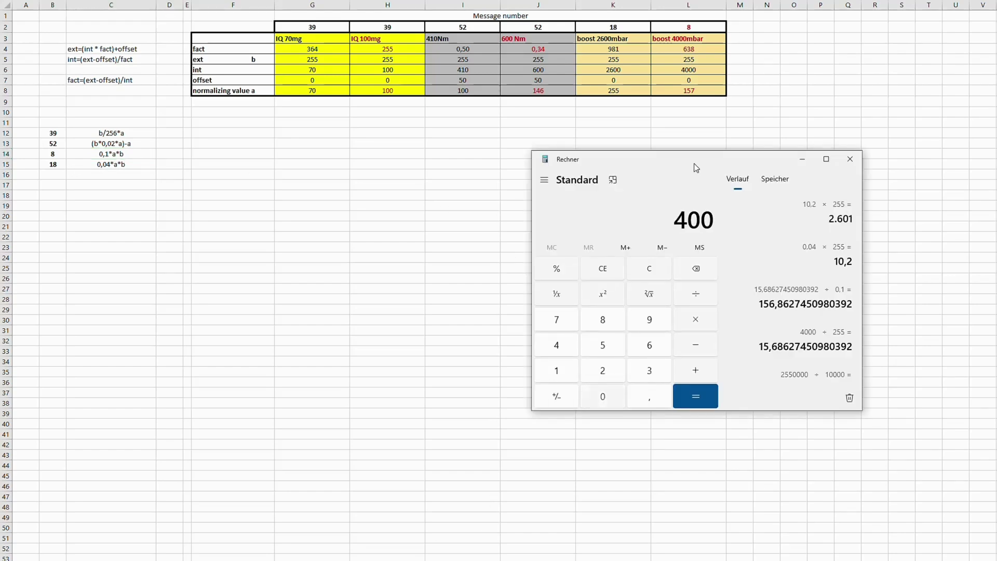
key("slash")
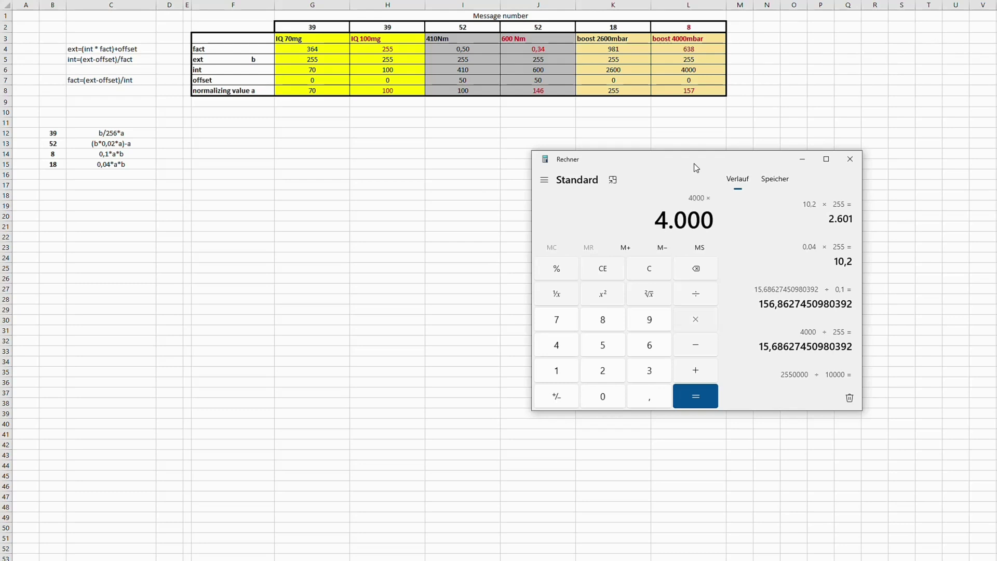
type("0,1")
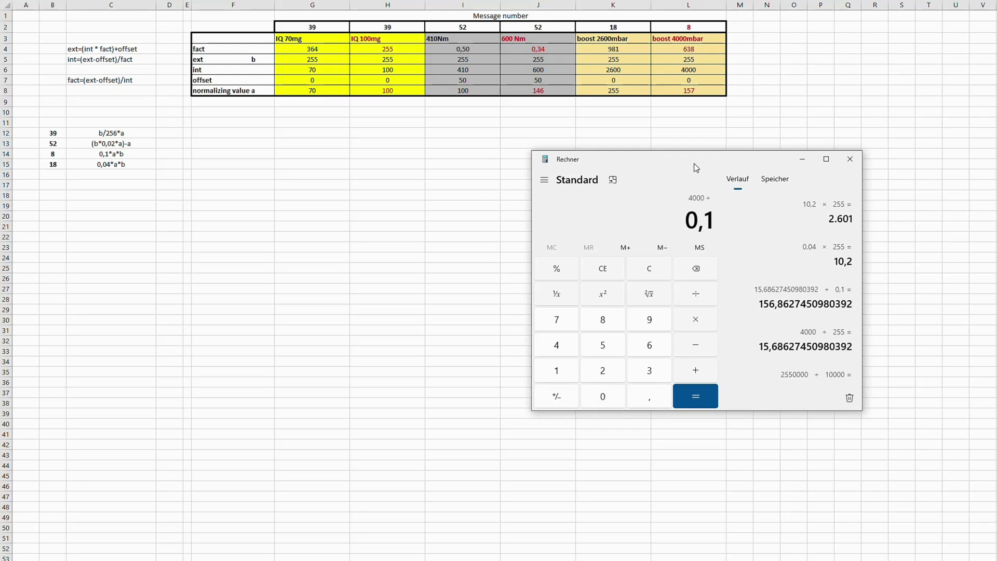
key("slash")
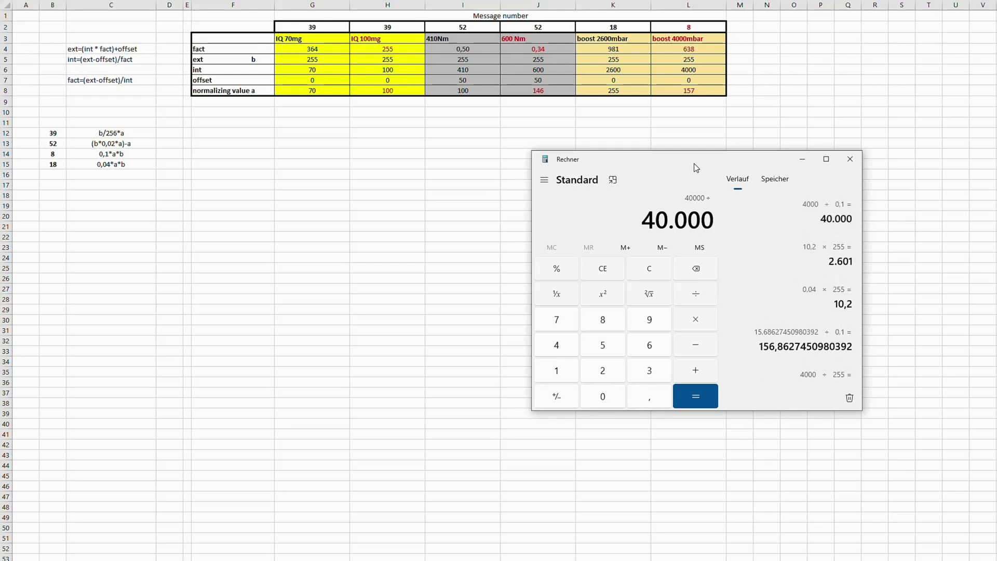
type("255")
key("Return")
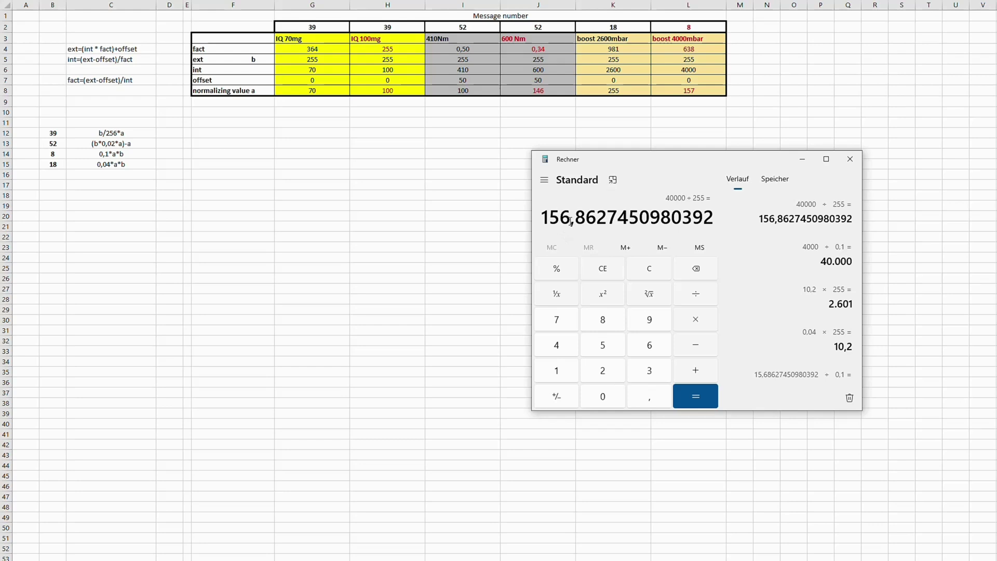
left_click_drag(571, 222, 540, 223)
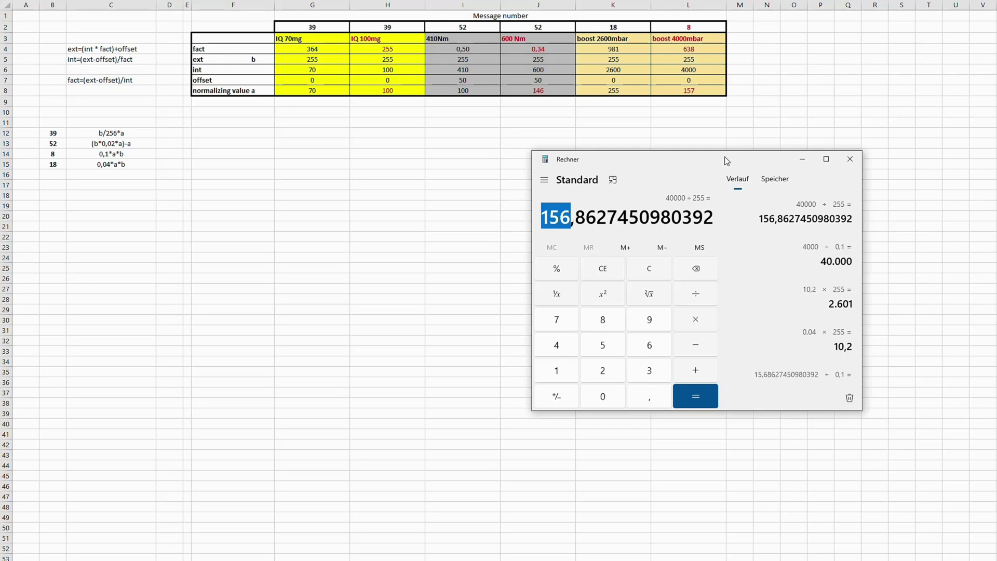
left_click(850, 160)
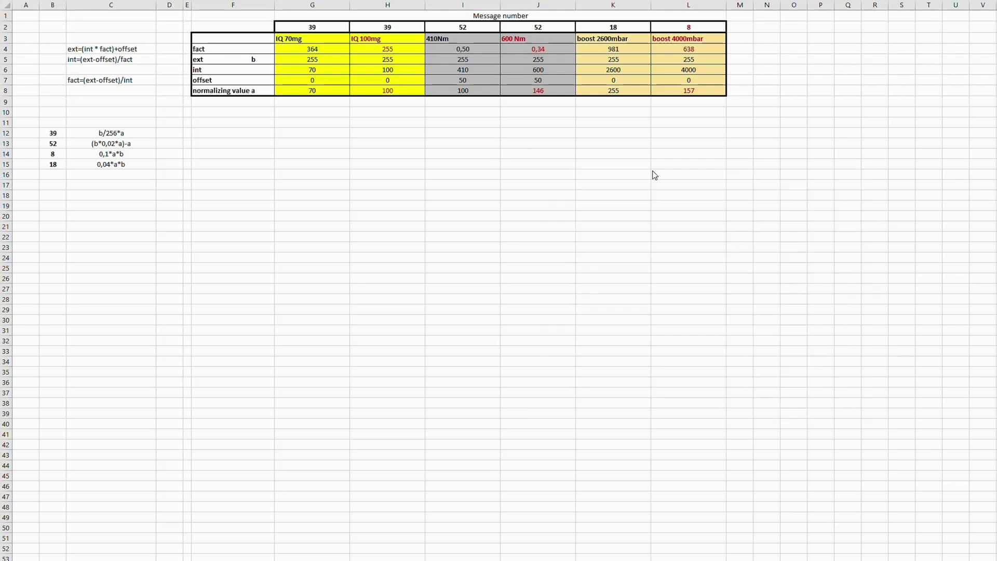